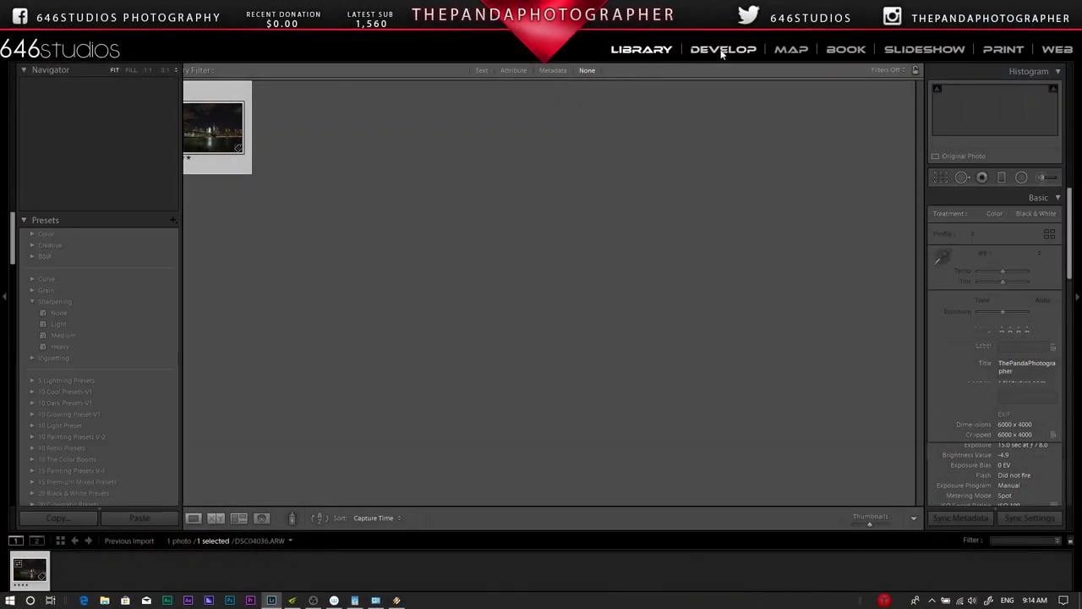
Load the Brooklyn Bridge night skyline photo into the Develop module.
{"action": "left_click", "coordinate": [723, 50]}
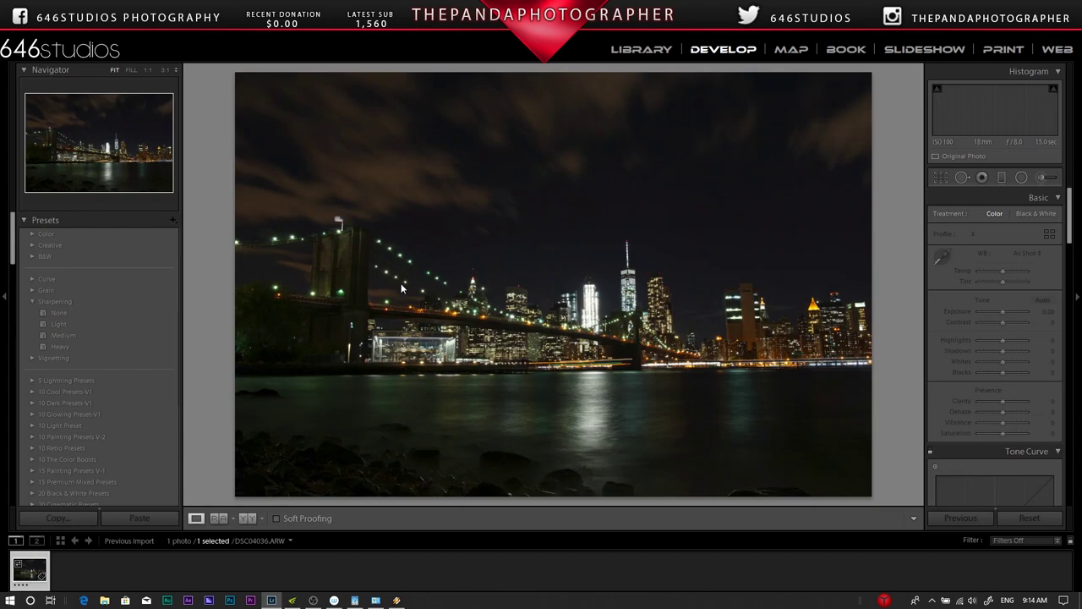
Inspect the lower Manhattan buildings and carousel at 1:1, then fit the whole photo.
{"action": "left_click", "coordinate": [600, 319]}
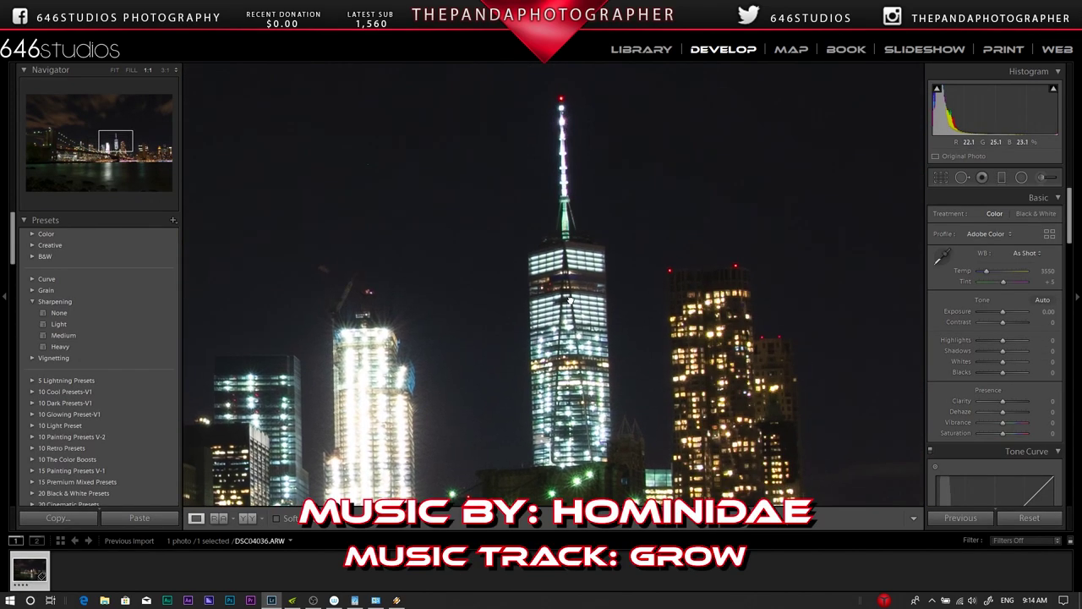
{"action": "left_click", "coordinate": [566, 309]}
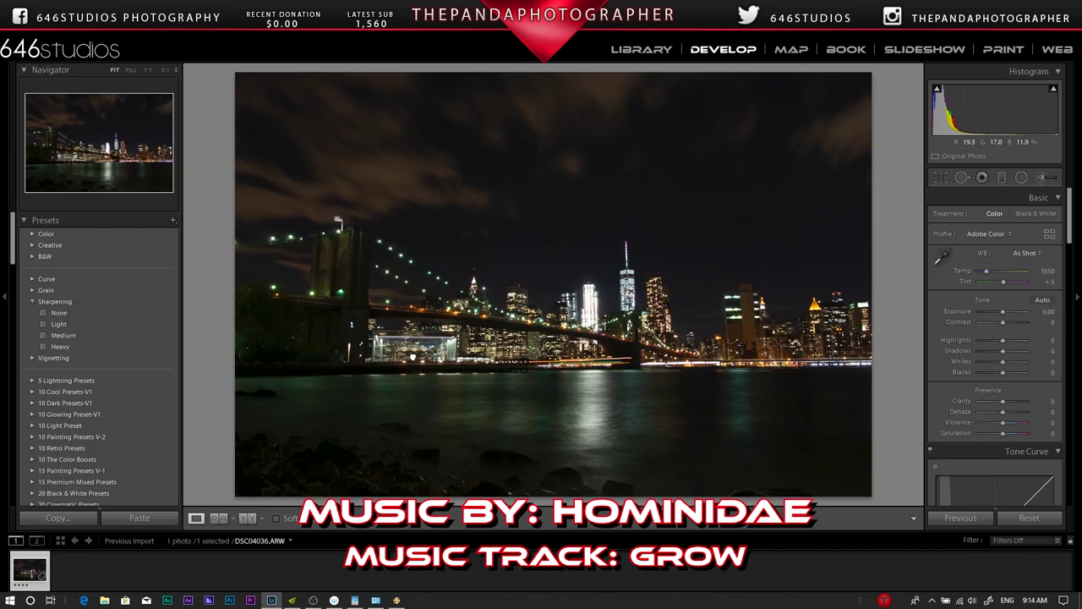
{"action": "left_click", "coordinate": [412, 357]}
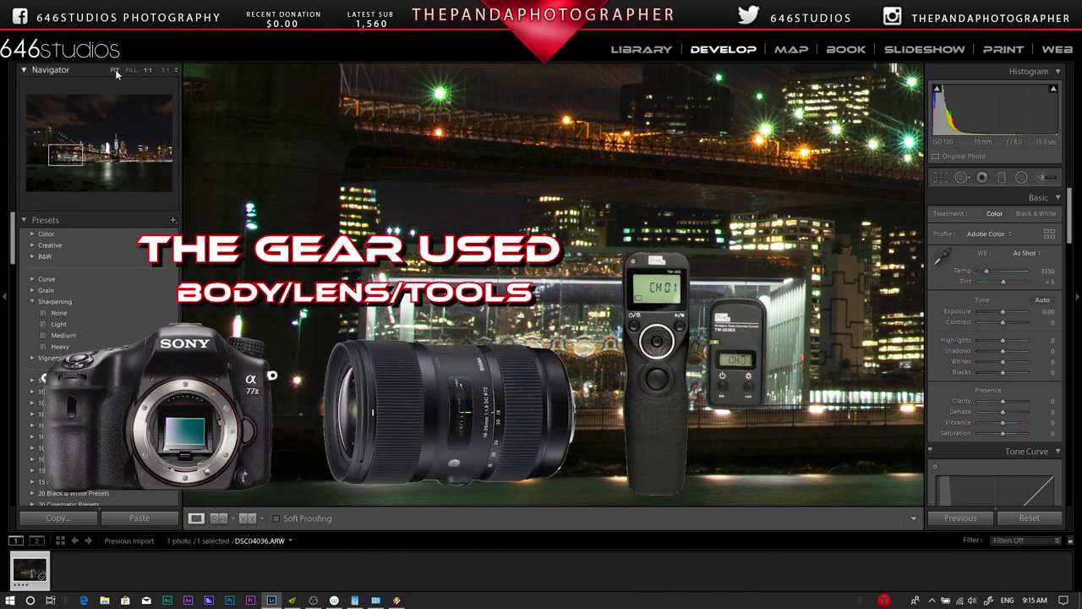
{"action": "left_click", "coordinate": [115, 70]}
Apply Auto Upright perspective correction and compare it with another Upright mode.
{"action": "scroll", "coordinate": [996, 348], "scroll_direction": "down", "scroll_amount": 5}
{"action": "scroll", "coordinate": [996, 348], "scroll_direction": "down", "scroll_amount": 5}
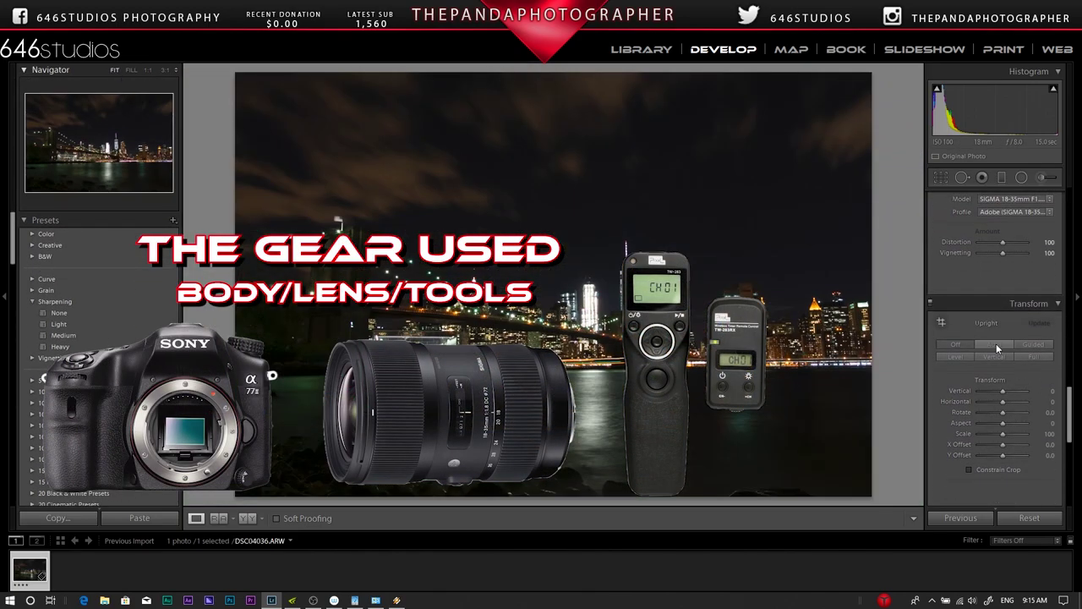
{"action": "left_click", "coordinate": [994, 345]}
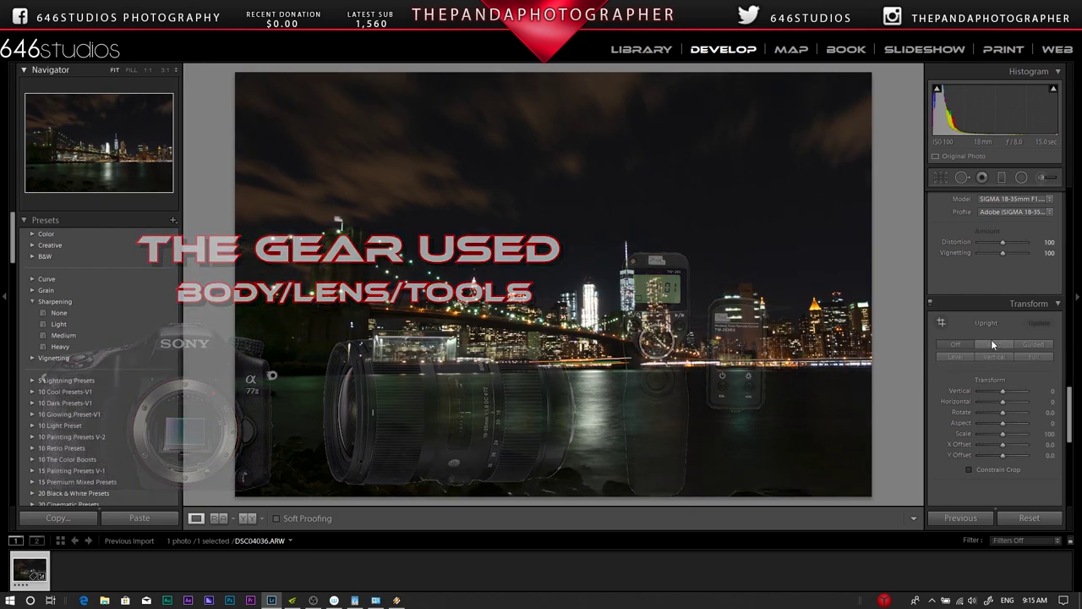
{"action": "left_click", "coordinate": [957, 342]}
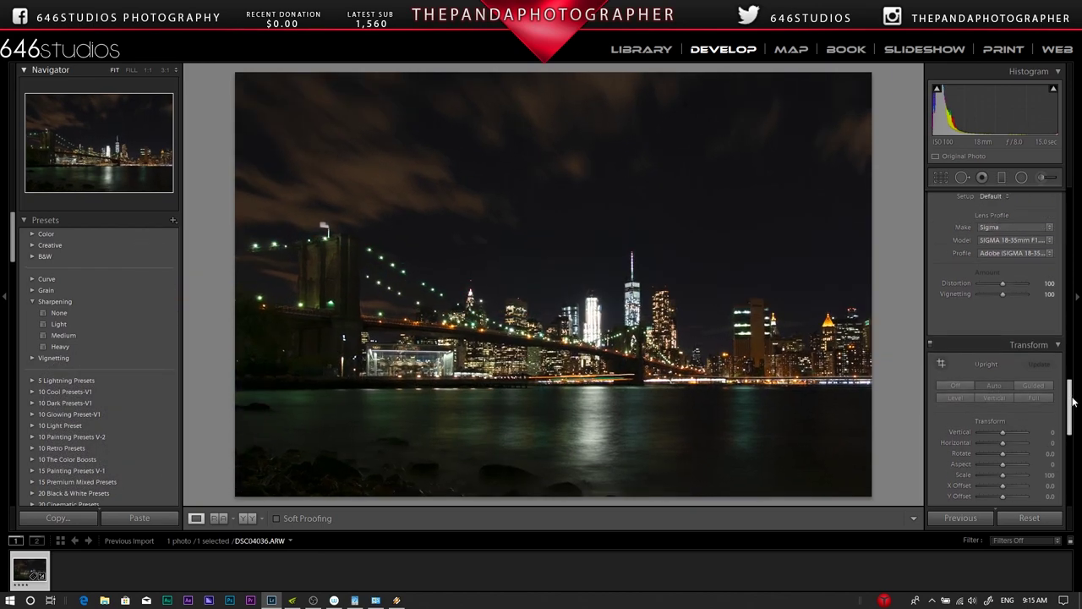
Apply Auto tone to the photo in the Basic panel.
{"action": "scroll", "coordinate": [1070, 378], "scroll_direction": "up", "scroll_amount": 3}
{"action": "scroll", "coordinate": [996, 355], "scroll_direction": "up", "scroll_amount": 10}
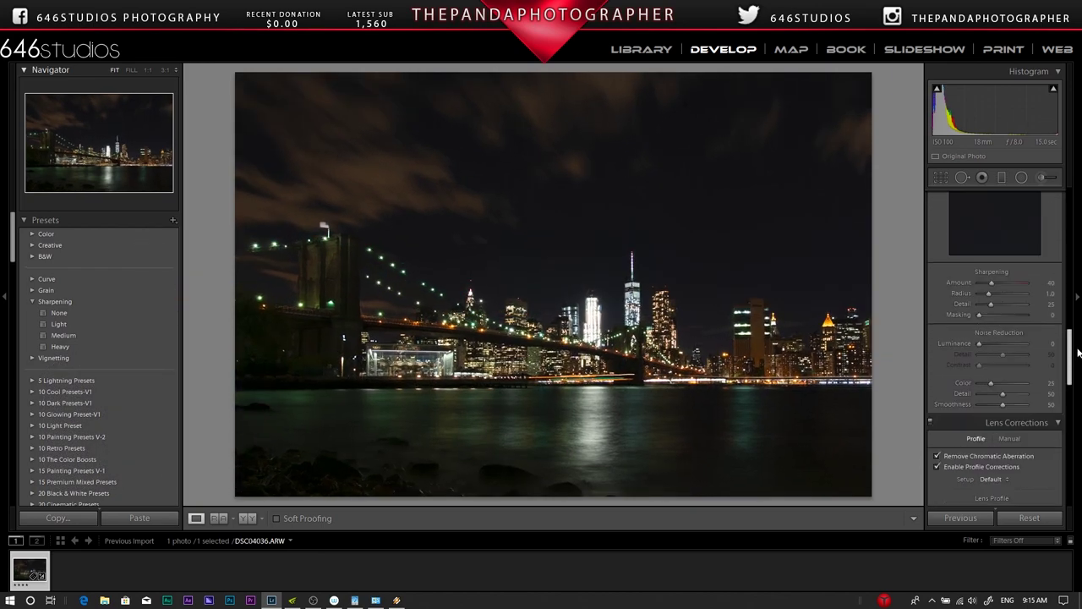
{"action": "left_click", "coordinate": [1042, 300]}
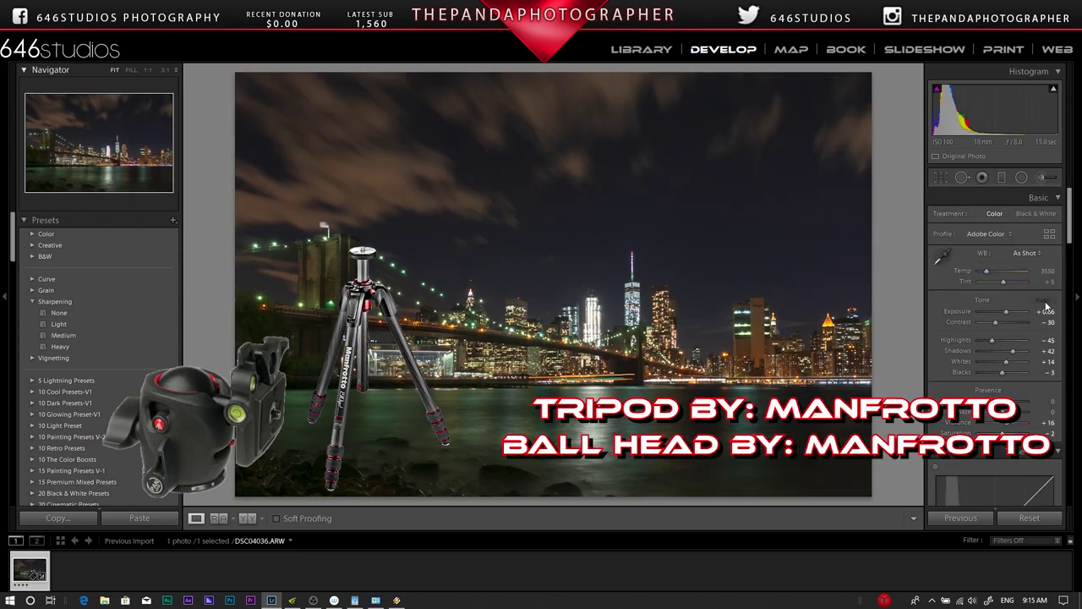
Adjust the Basic tone sliders to highlights -95 and shadows +29.
{"action": "scroll", "coordinate": [1028, 279], "scroll_direction": "down", "scroll_amount": 3}
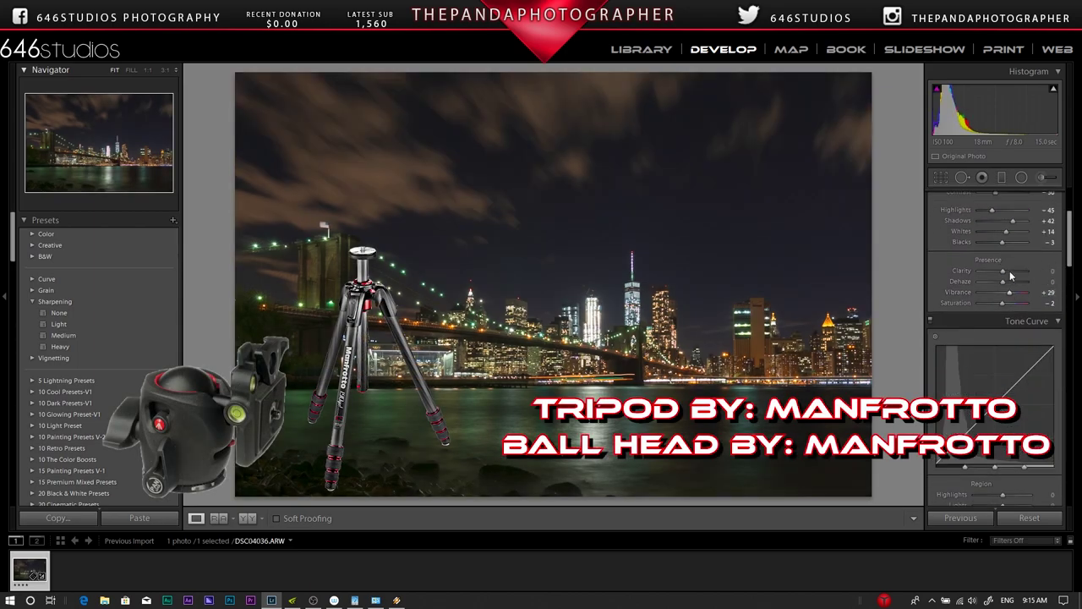
{"action": "scroll", "coordinate": [1074, 248], "scroll_direction": "up", "scroll_amount": 3}
{"action": "left_click_drag", "start_coordinate": [995, 339], "coordinate": [982, 338]}
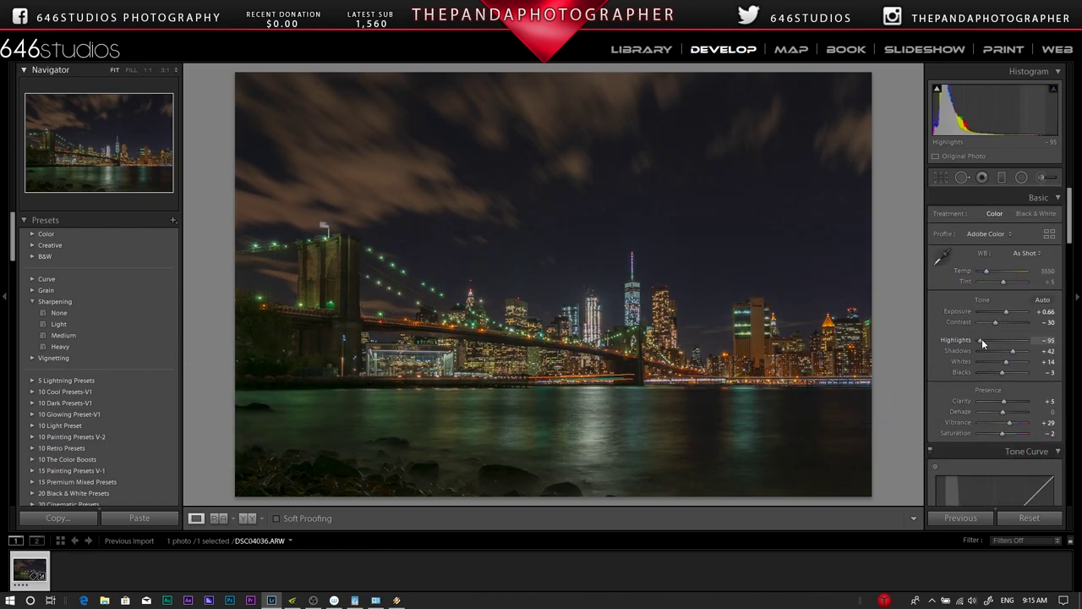
Check skyline and carousel detail at 1:1, then apply the Adobe Vivid profile.
{"action": "left_click", "coordinate": [91, 150]}
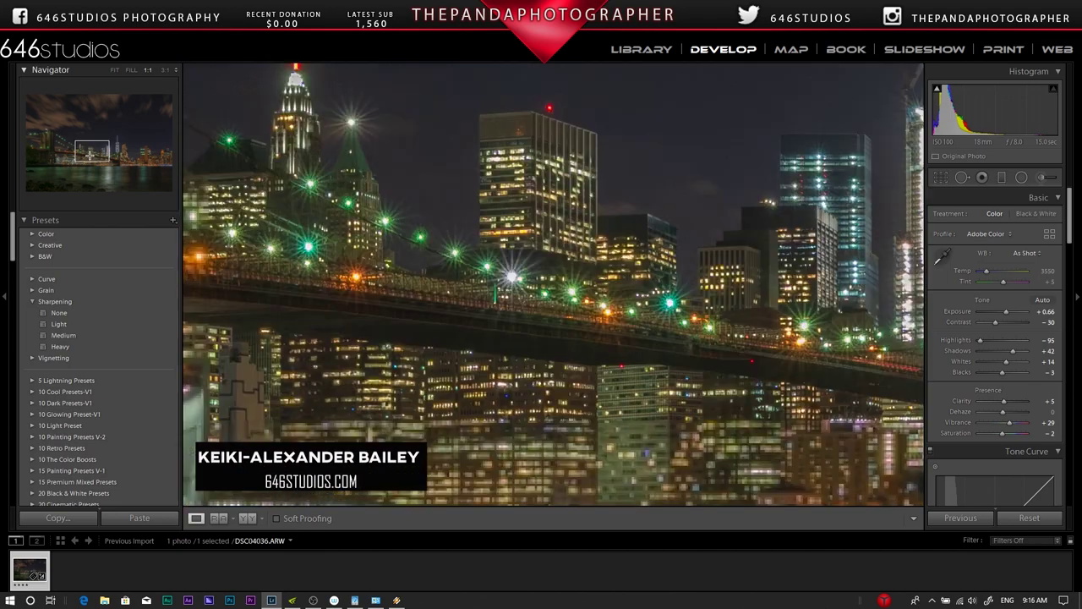
{"action": "left_click_drag", "start_coordinate": [91, 150], "coordinate": [66, 155]}
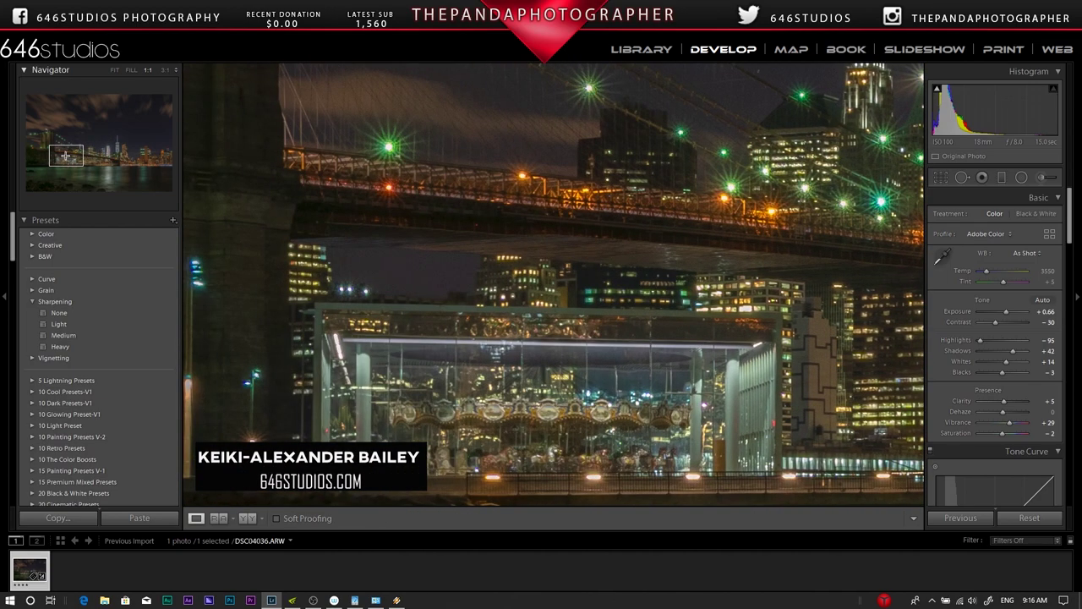
{"action": "left_click", "coordinate": [115, 71]}
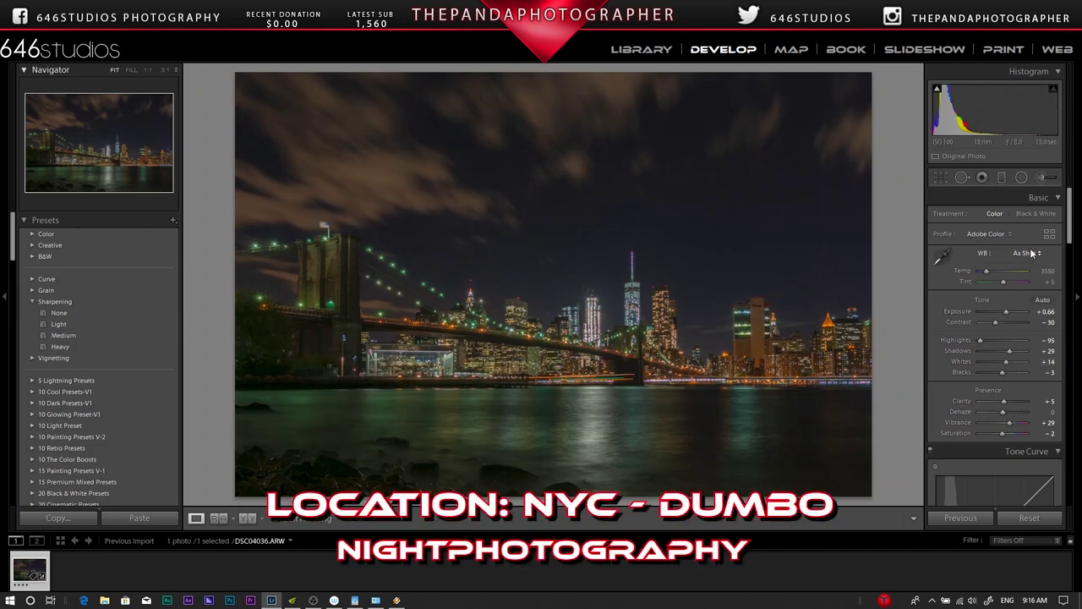
{"action": "left_click", "coordinate": [987, 234]}
{"action": "left_click", "coordinate": [1000, 296]}
Shift orange and yellow hues, raise yellow saturation to +11, and set blue luminance +7.
{"action": "left_click_drag", "start_coordinate": [1070, 221], "coordinate": [1071, 306]}
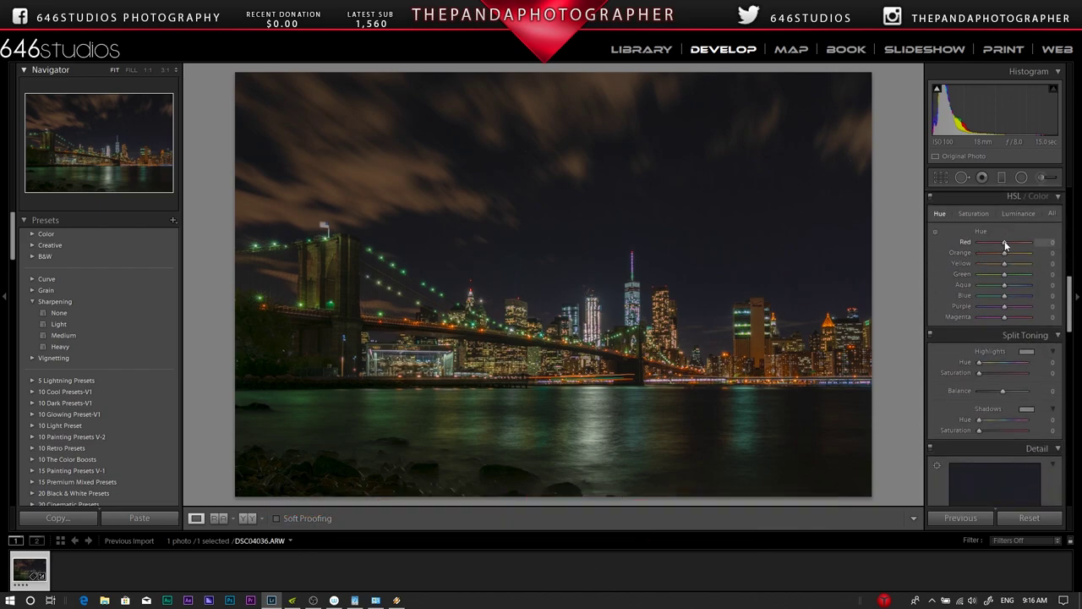
{"action": "left_click_drag", "start_coordinate": [1004, 252], "coordinate": [1003, 317]}
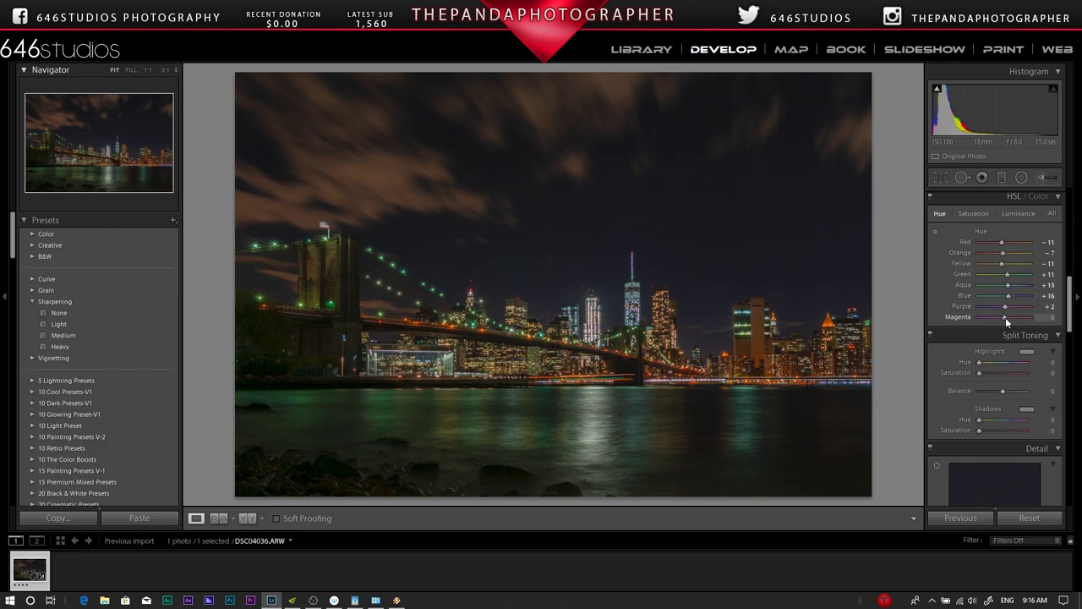
{"action": "left_click", "coordinate": [973, 213]}
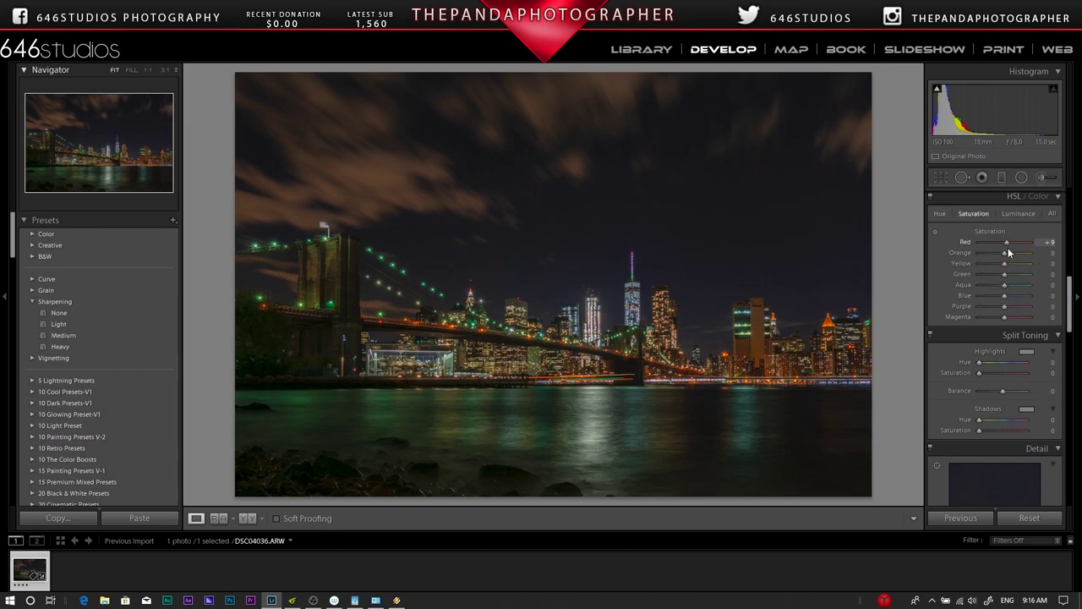
{"action": "left_click_drag", "start_coordinate": [1008, 264], "coordinate": [1008, 285]}
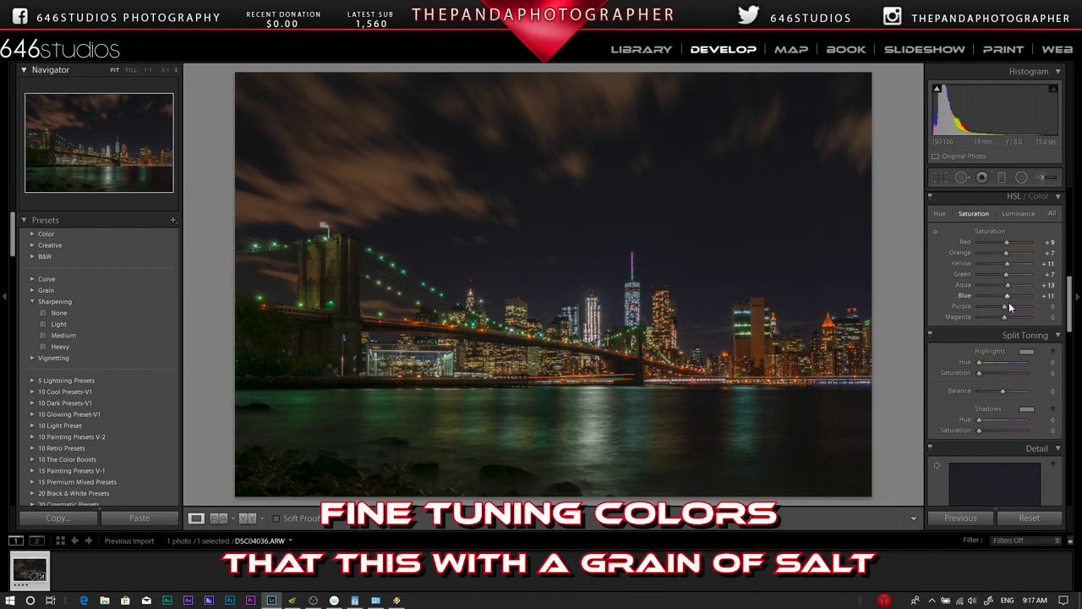
{"action": "left_click", "coordinate": [1019, 214]}
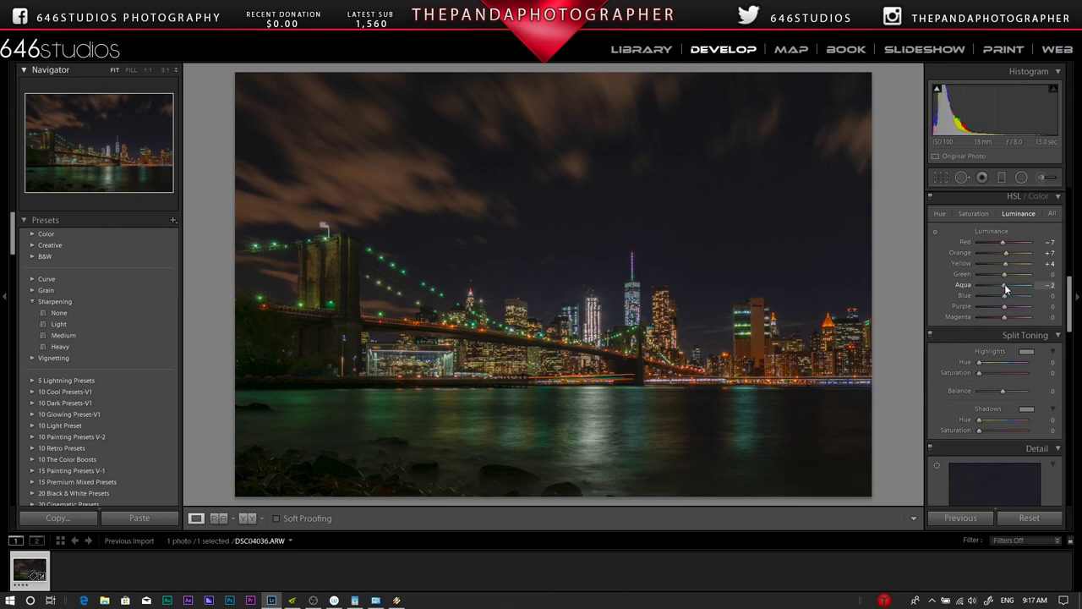
{"action": "left_click_drag", "start_coordinate": [1007, 295], "coordinate": [1006, 295]}
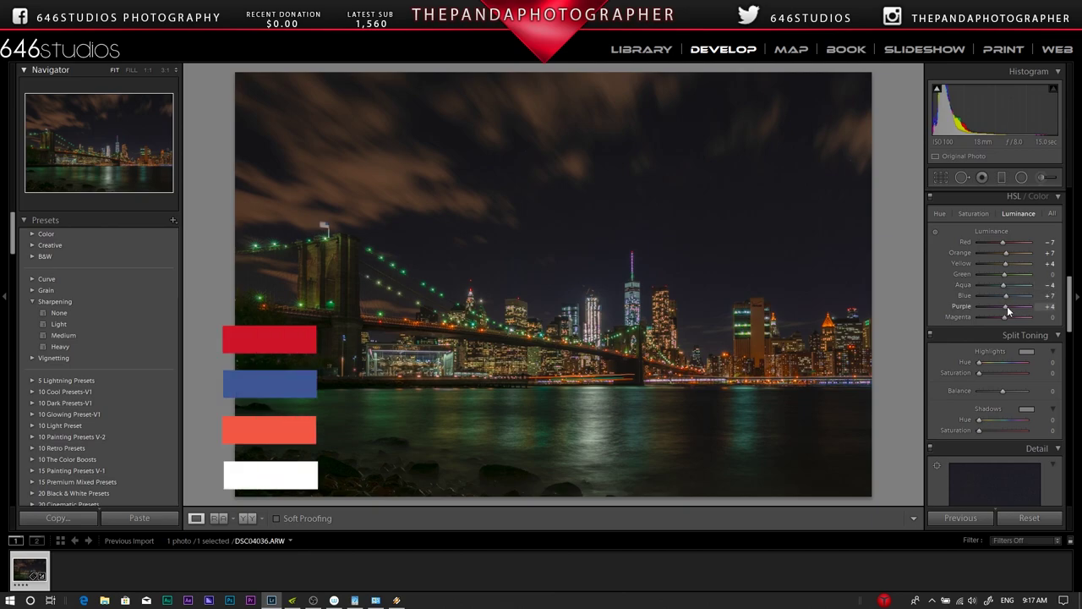
{"action": "left_click", "coordinate": [1077, 307]}
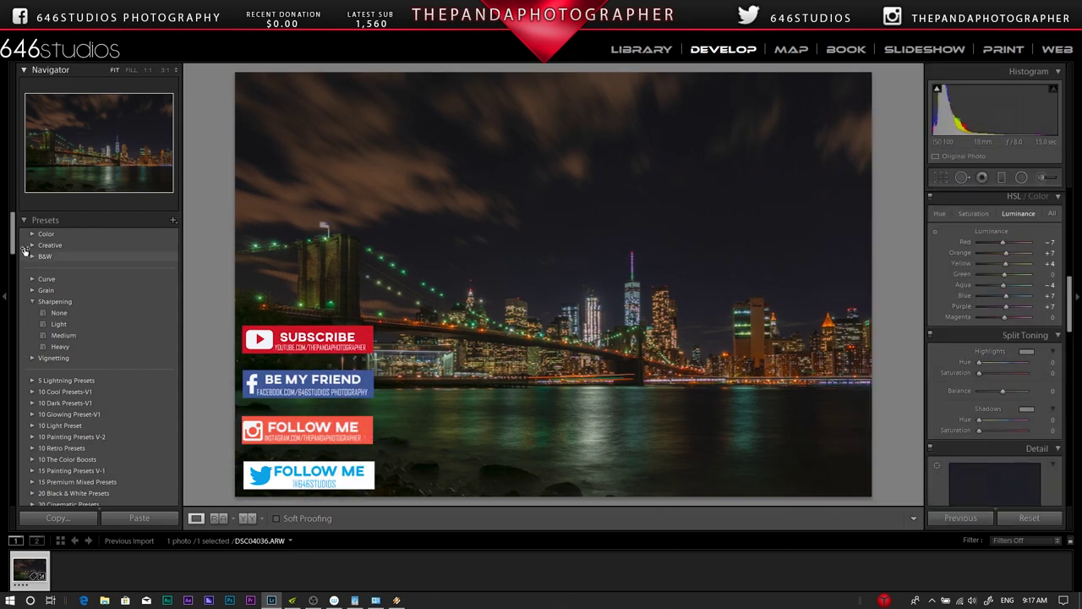
Apply the 5.1 Sharpen and Noise Reduction preset from the night photography folder.
{"action": "left_click_drag", "start_coordinate": [12, 235], "coordinate": [7, 420]}
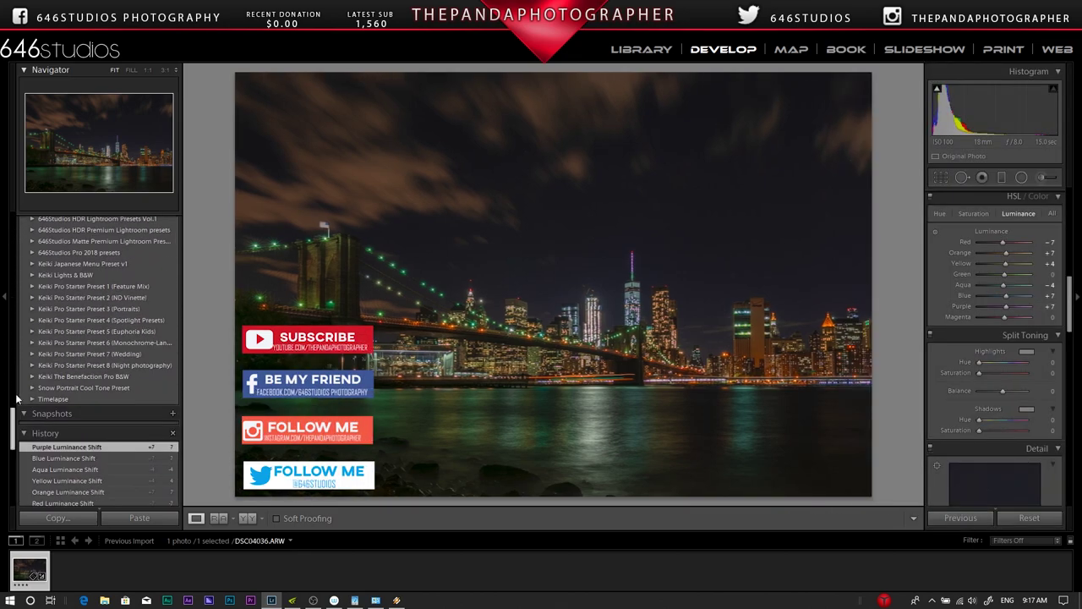
{"action": "left_click", "coordinate": [50, 389]}
{"action": "scroll", "coordinate": [79, 379], "scroll_direction": "down", "scroll_amount": 3}
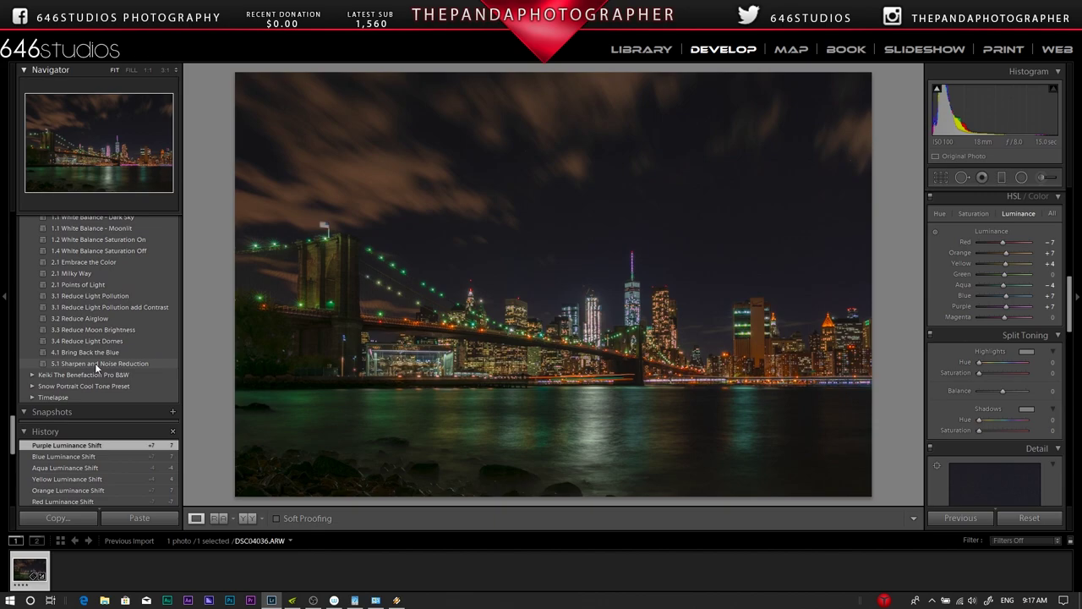
{"action": "left_click", "coordinate": [95, 362]}
{"action": "scroll", "coordinate": [989, 289], "scroll_direction": "down", "scroll_amount": 5}
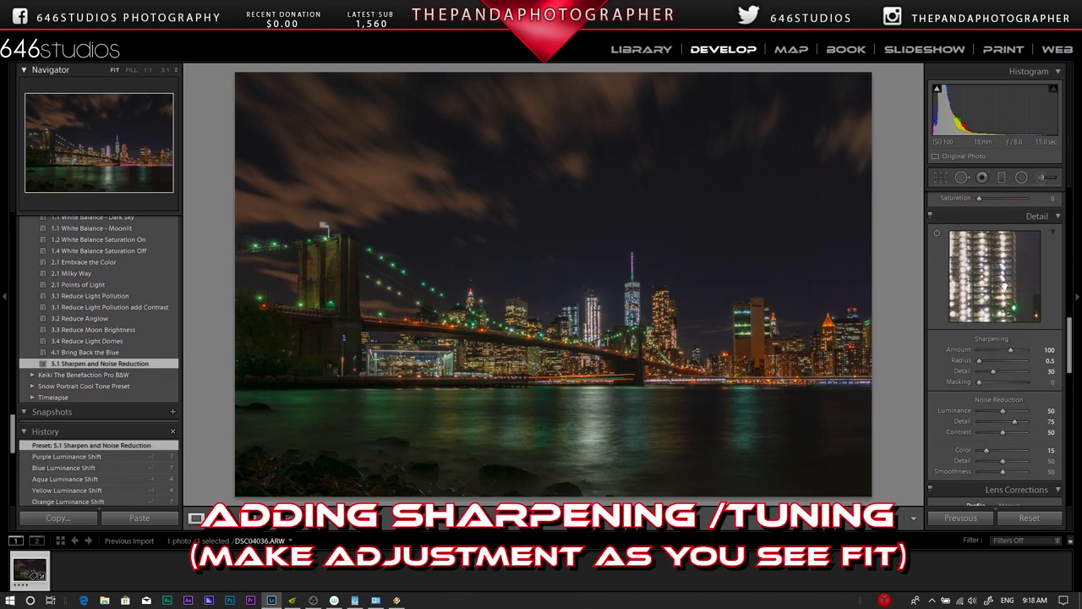
Set sharpening to Amount 63, Radius 0.8, Detail 28 and Masking 7.
{"action": "left_click_drag", "start_coordinate": [1011, 354], "coordinate": [1001, 360]}
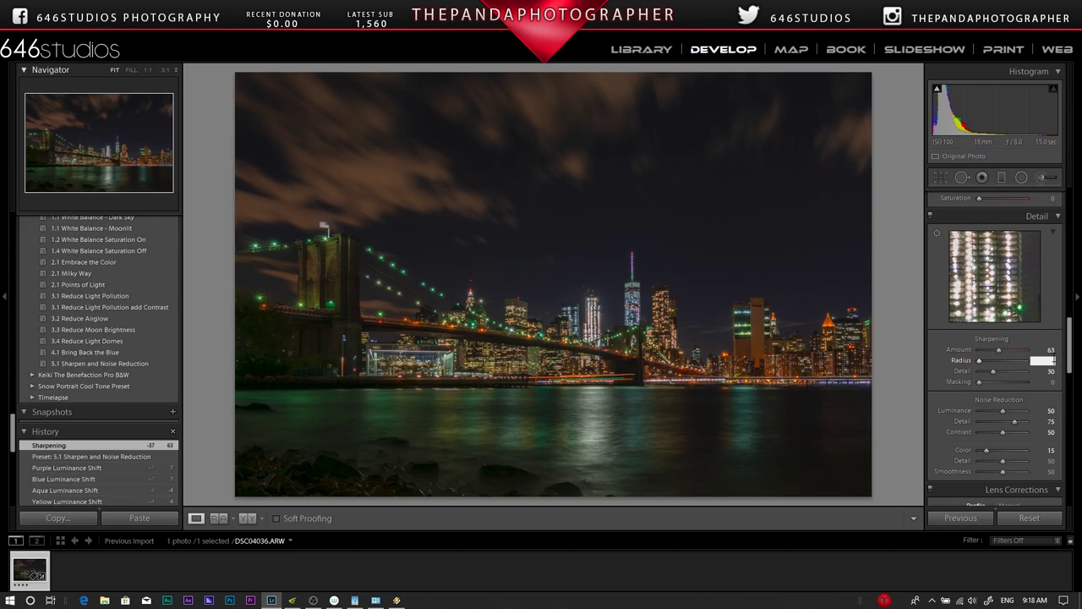
{"action": "key", "text": "Return"}
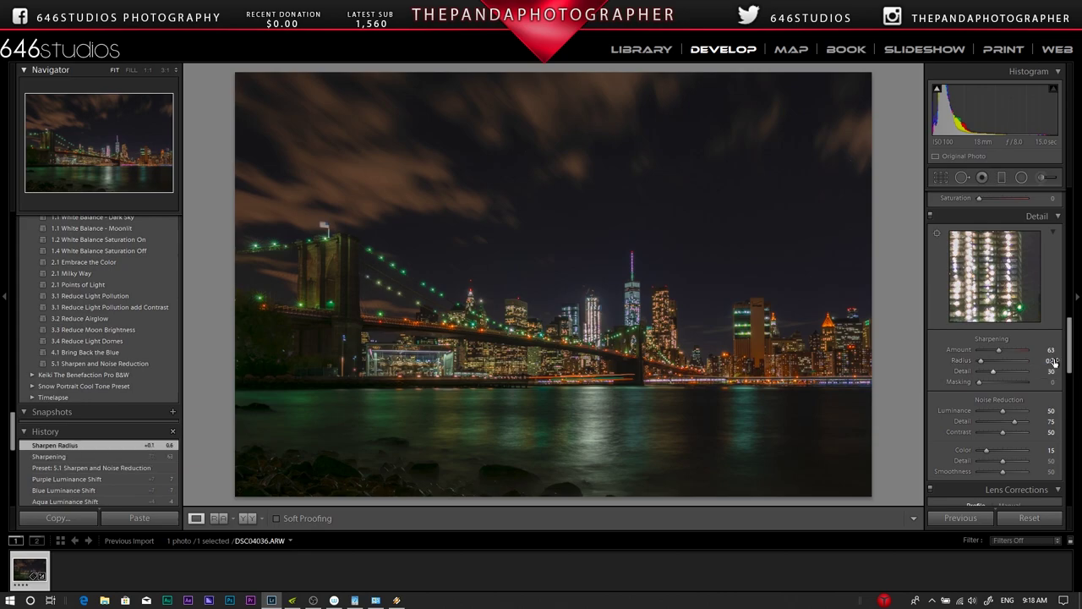
{"action": "type", "text": ".8"}
{"action": "key", "text": "Return"}
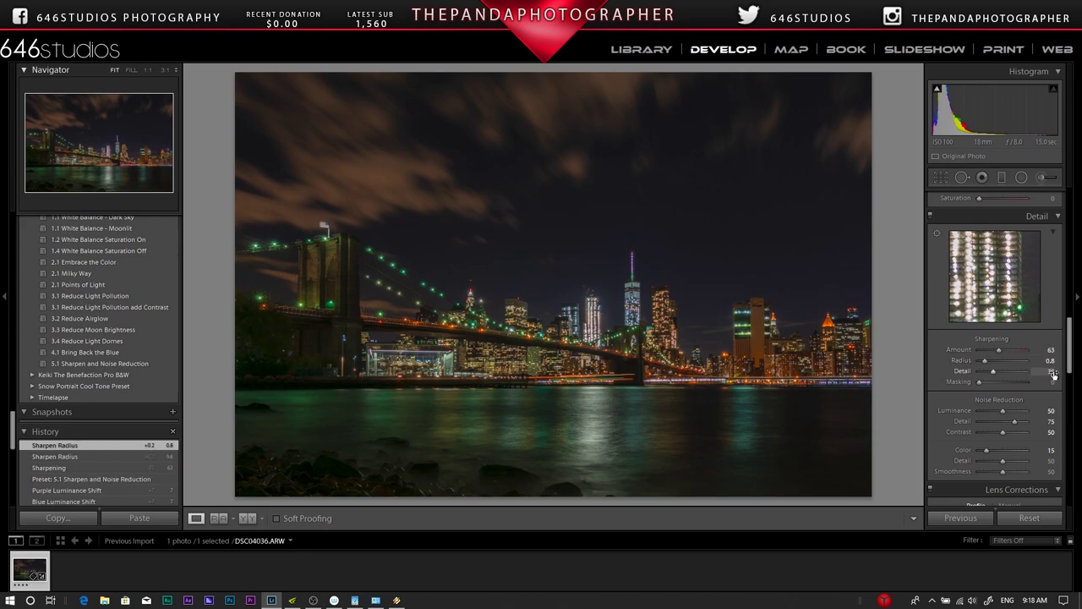
{"action": "type", "text": "8"}
{"action": "key", "text": "Return"}
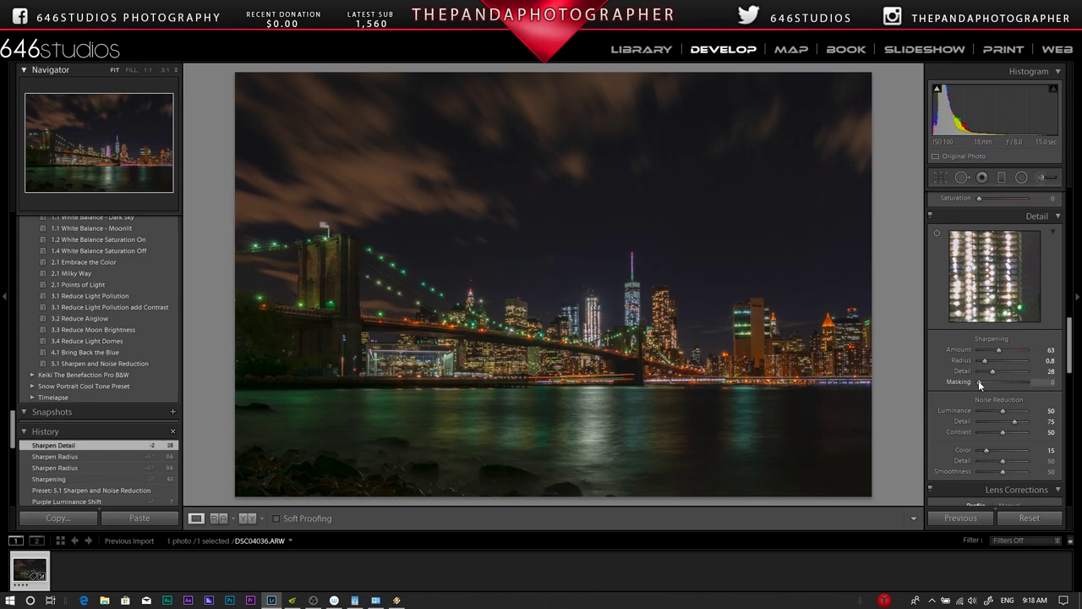
{"action": "left_click_drag", "start_coordinate": [978, 380], "coordinate": [982, 381]}
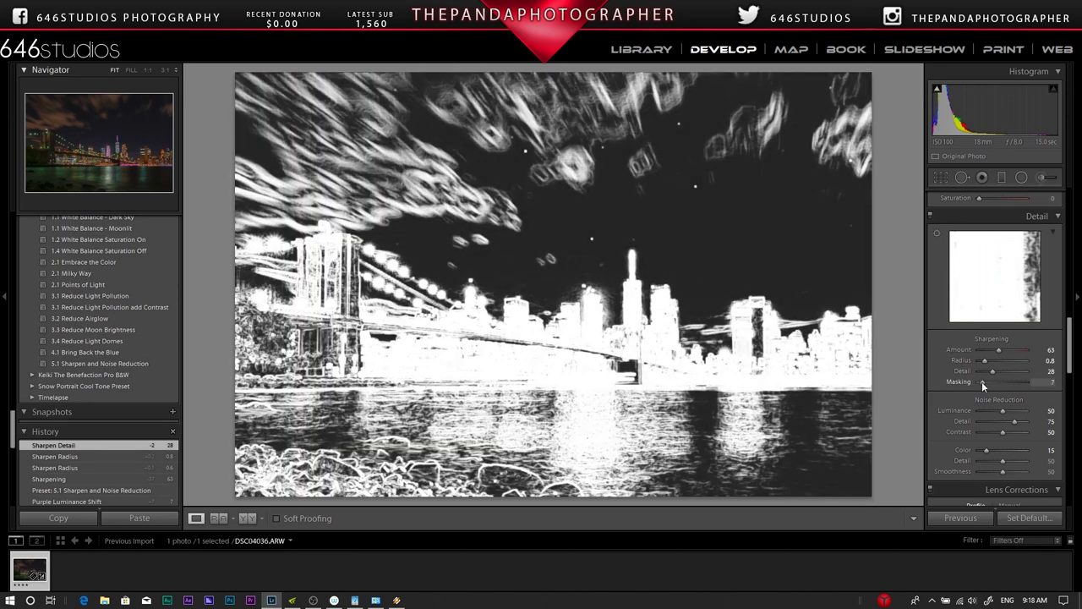
{"action": "left_click_drag", "start_coordinate": [981, 381], "coordinate": [995, 411]}
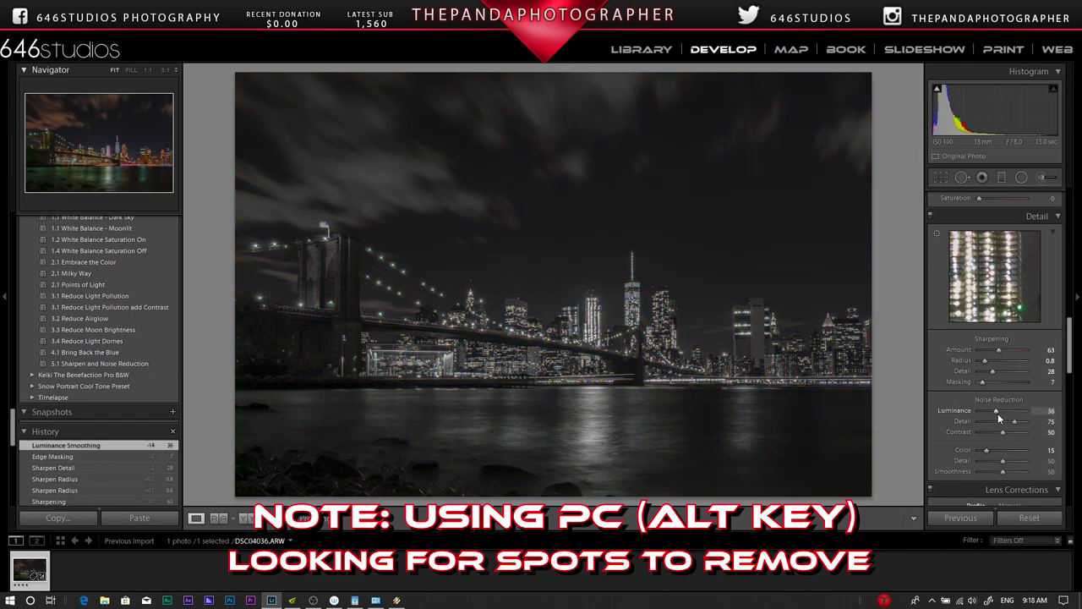
Turn on Spot Removal with Visualize Spots at 1:1 and heal the first sky specks.
{"action": "left_click", "coordinate": [962, 176]}
{"action": "left_click", "coordinate": [286, 518]}
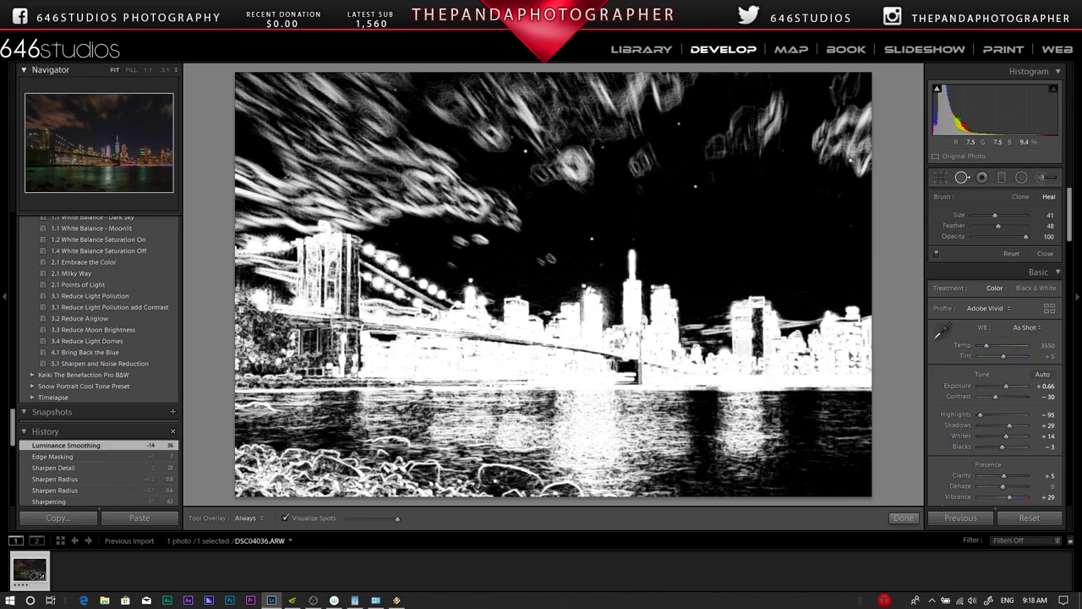
{"action": "key", "text": "z"}
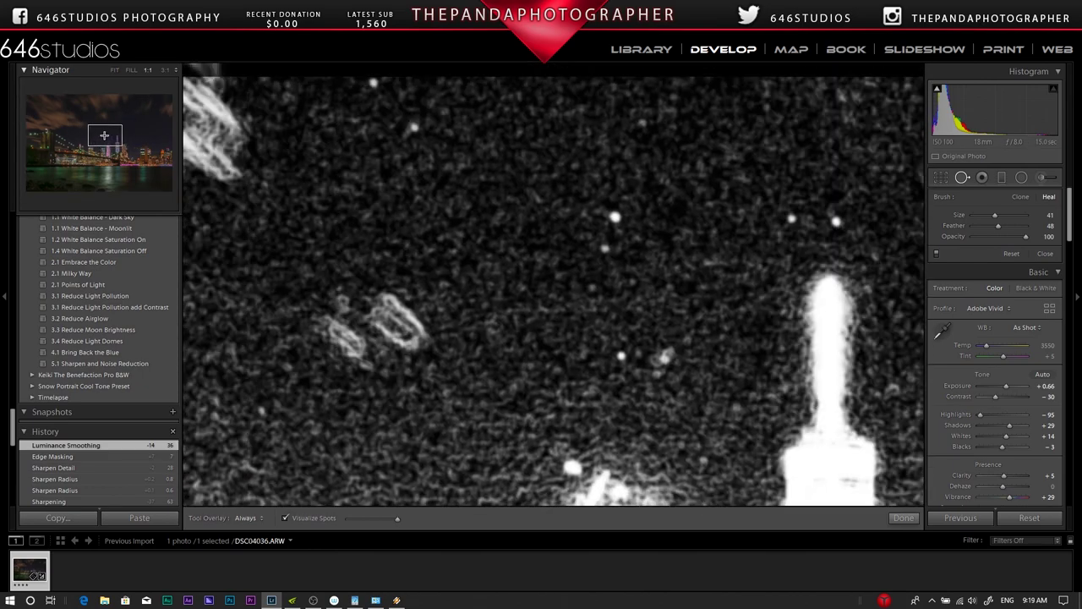
{"action": "left_click", "coordinate": [373, 82]}
{"action": "left_click", "coordinate": [413, 126]}
{"action": "left_click", "coordinate": [614, 216]}
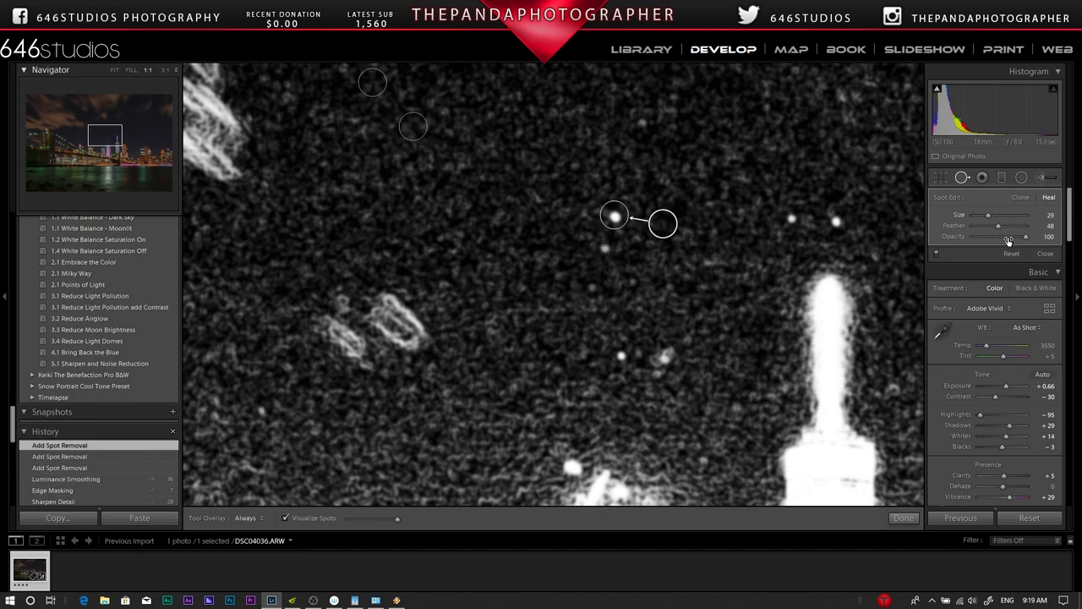
{"action": "left_click_drag", "start_coordinate": [998, 224], "coordinate": [997, 225]}
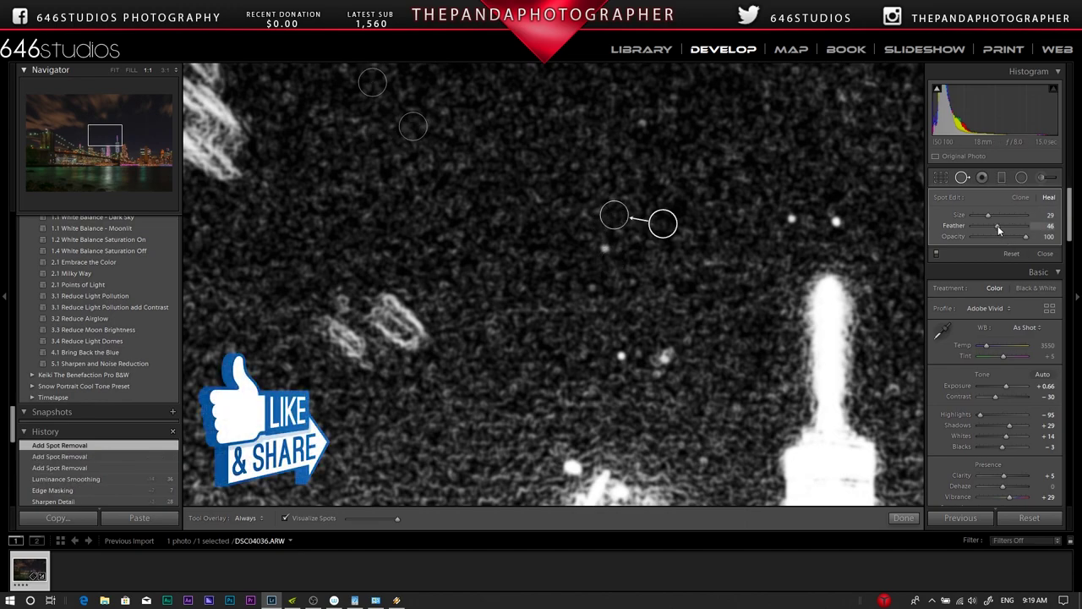
{"action": "left_click", "coordinate": [604, 247]}
{"action": "left_click", "coordinate": [619, 356]}
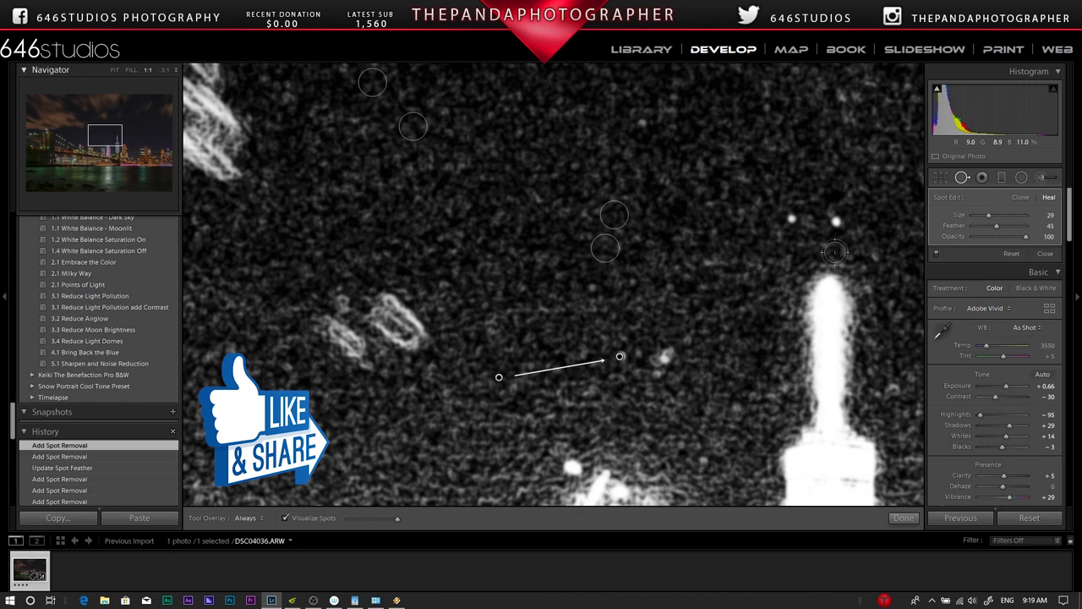
Heal more specks and stars across several patches of sky.
{"action": "left_click", "coordinate": [284, 517]}
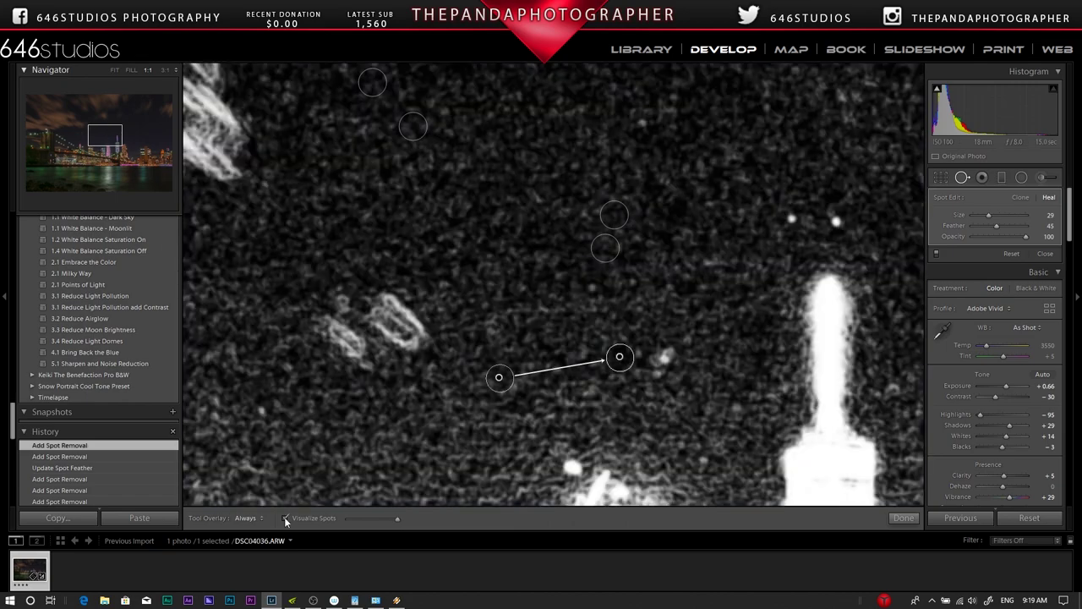
{"action": "left_click", "coordinate": [792, 220]}
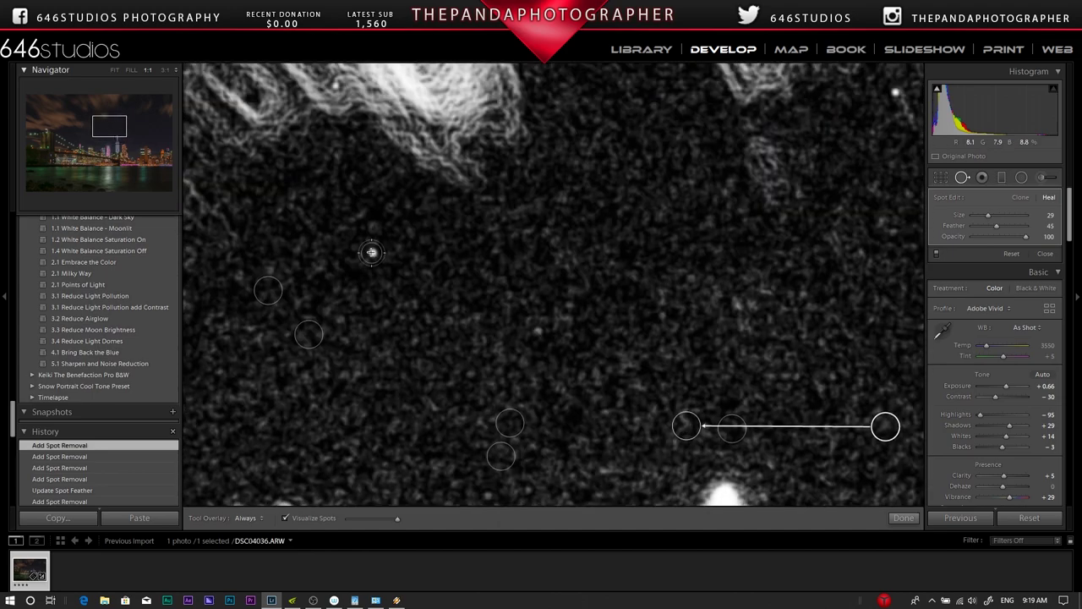
{"action": "left_click", "coordinate": [538, 330]}
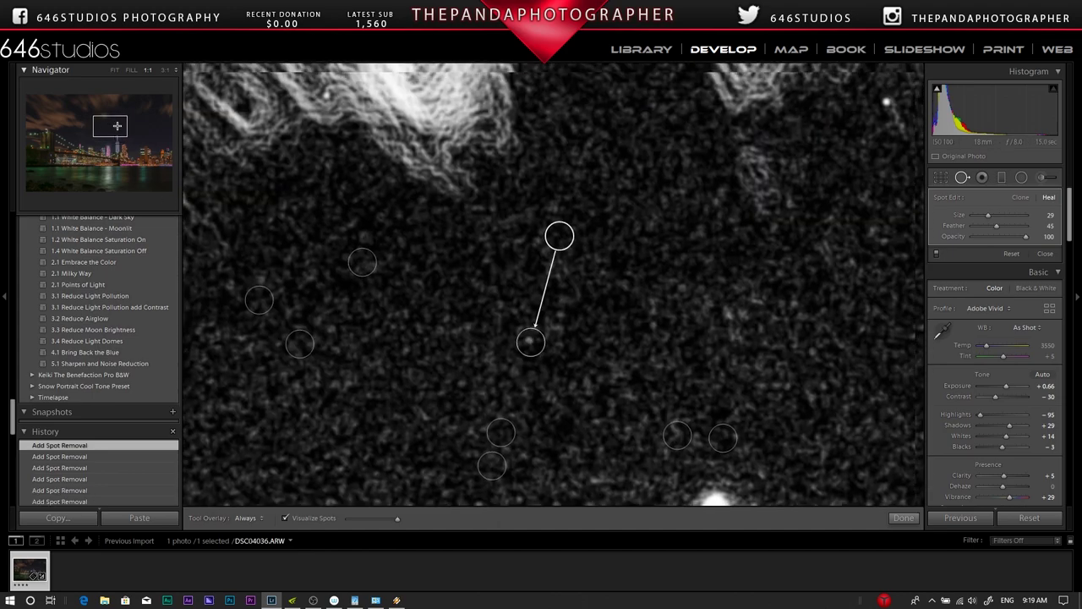
{"action": "left_click", "coordinate": [117, 126]}
{"action": "left_click_drag", "start_coordinate": [118, 126], "coordinate": [129, 123]}
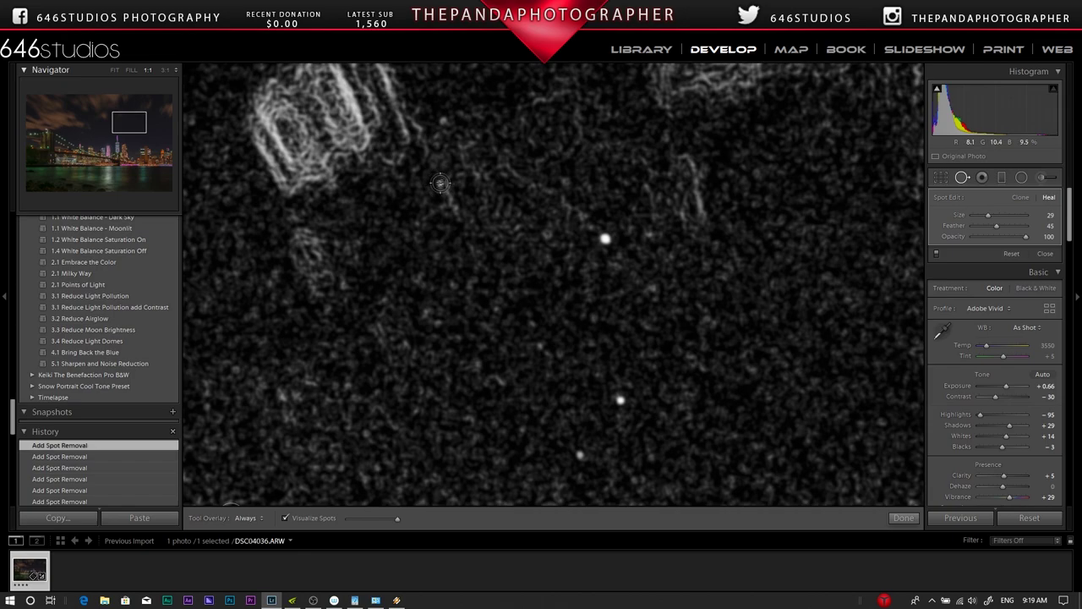
{"action": "left_click", "coordinate": [605, 239]}
{"action": "left_click", "coordinate": [621, 400]}
{"action": "left_click", "coordinate": [579, 457]}
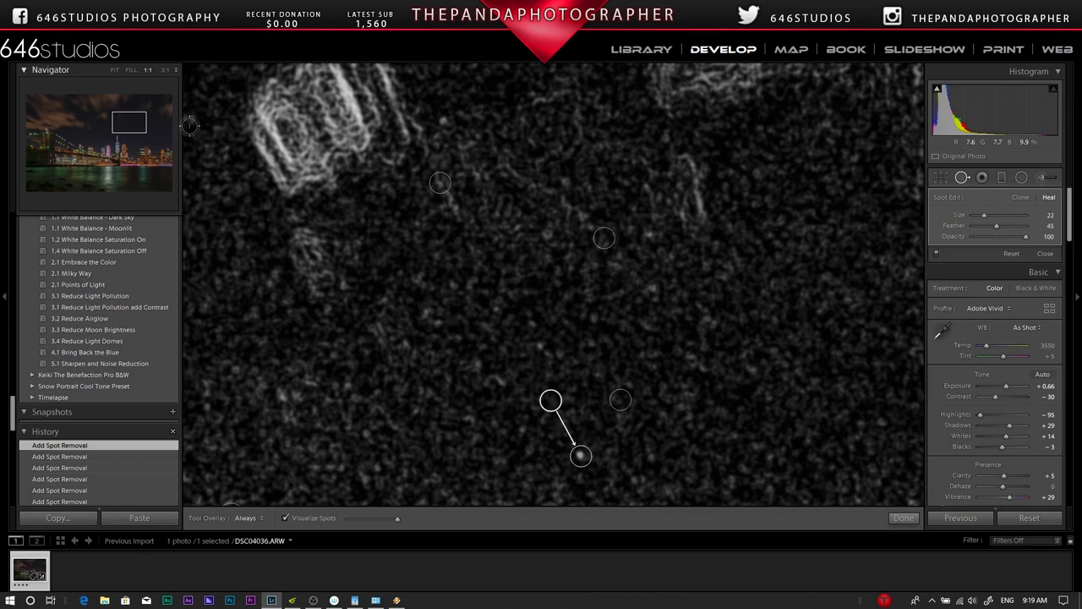
Heal specks beside the cloud and in the upper-left sky, then view the whole photo.
{"action": "left_click_drag", "start_coordinate": [134, 120], "coordinate": [143, 113]}
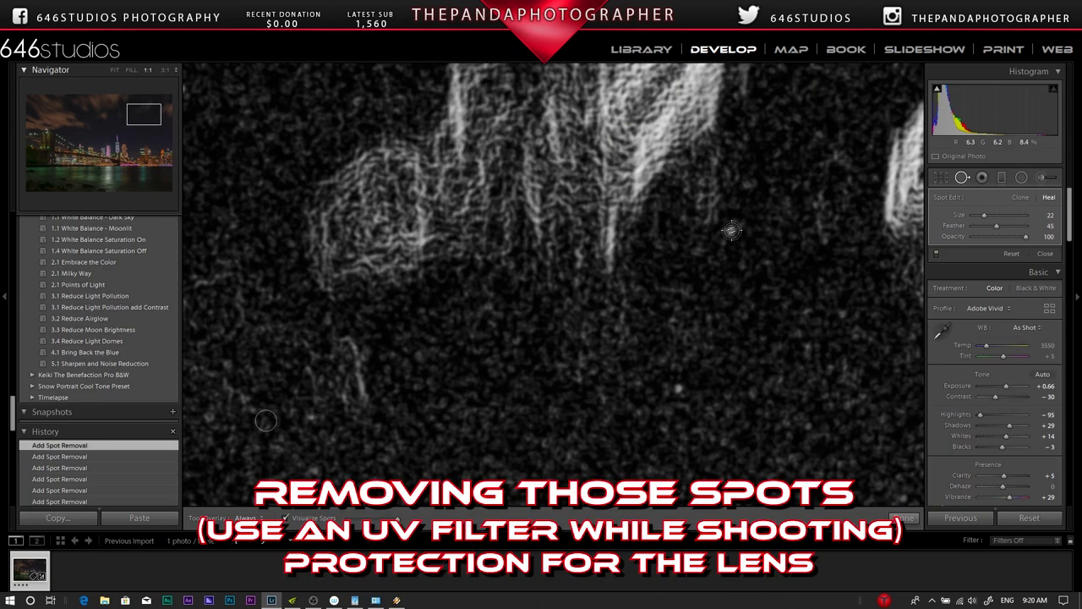
{"action": "left_click", "coordinate": [731, 230]}
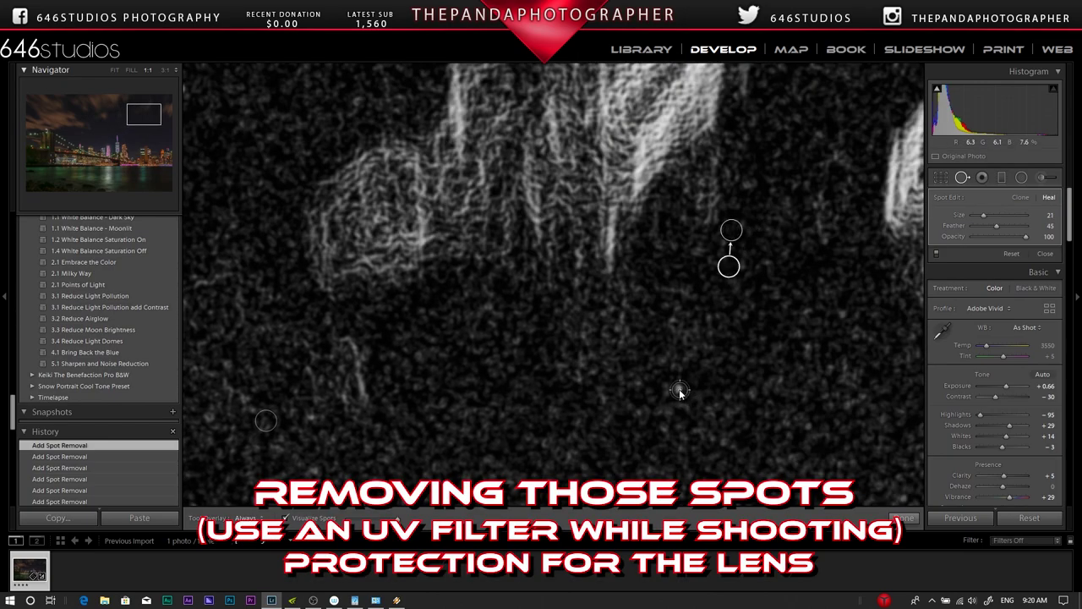
{"action": "left_click", "coordinate": [680, 389]}
{"action": "left_click_drag", "start_coordinate": [144, 114], "coordinate": [133, 112]}
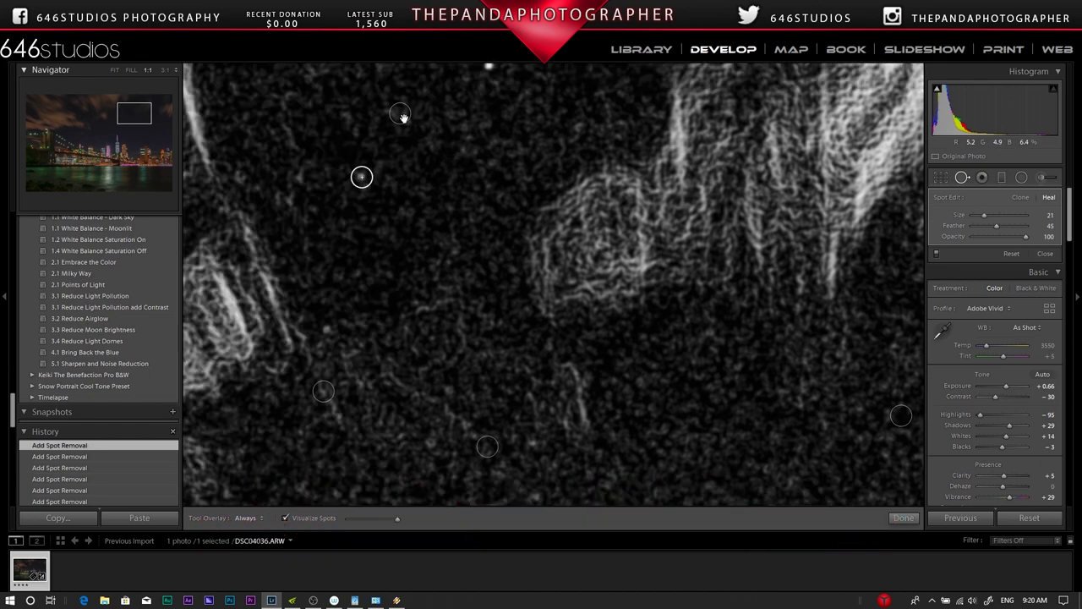
{"action": "left_click", "coordinate": [361, 176]}
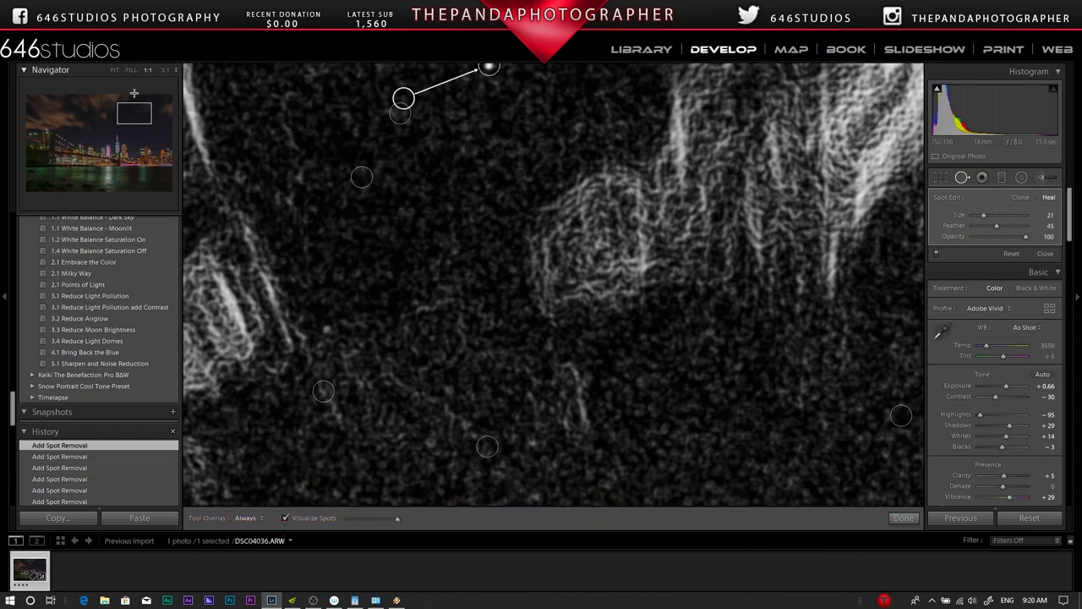
{"action": "left_click", "coordinate": [142, 110]}
{"action": "left_click", "coordinate": [131, 69]}
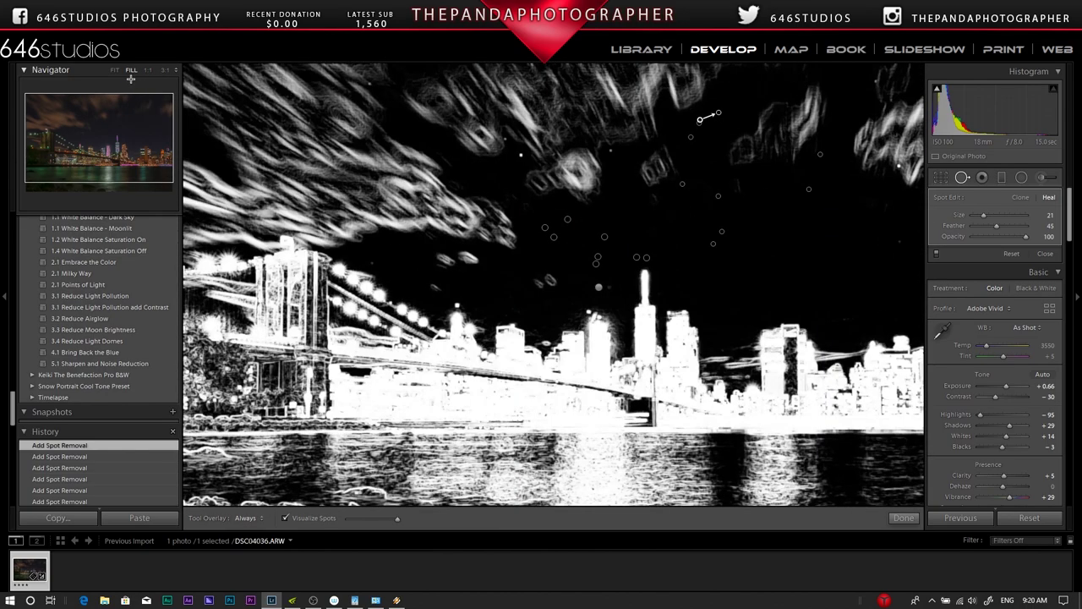
Heal two stars in the upper sky, moving their sources to clean sky patches.
{"action": "left_click", "coordinate": [98, 117]}
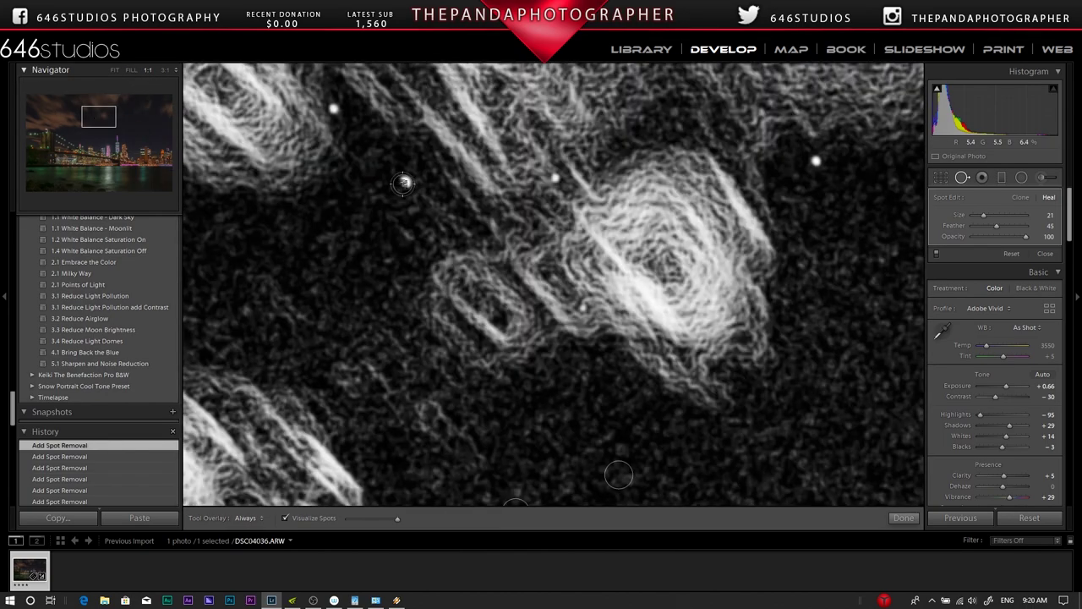
{"action": "left_click", "coordinate": [333, 110]}
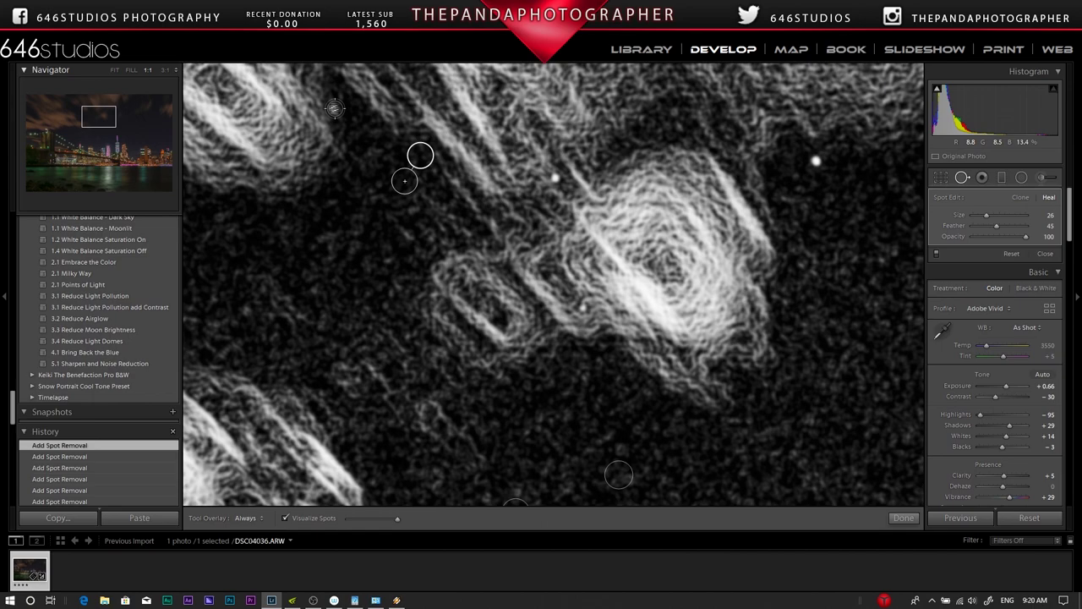
{"action": "scroll", "coordinate": [355, 135], "scroll_direction": "down", "scroll_amount": 3}
{"action": "left_click_drag", "start_coordinate": [355, 133], "coordinate": [355, 133]}
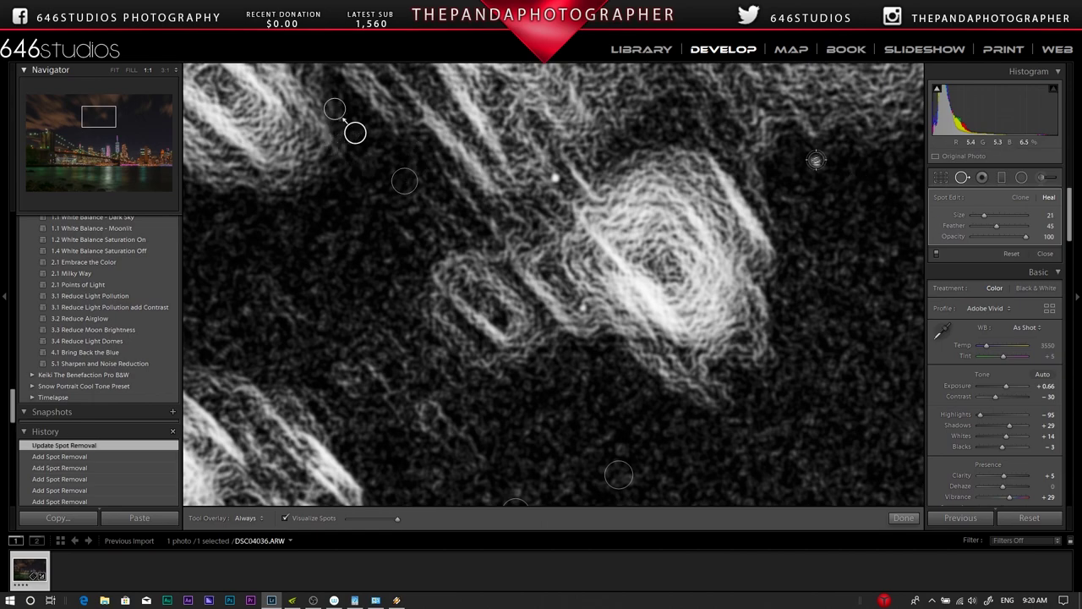
{"action": "left_click", "coordinate": [816, 162]}
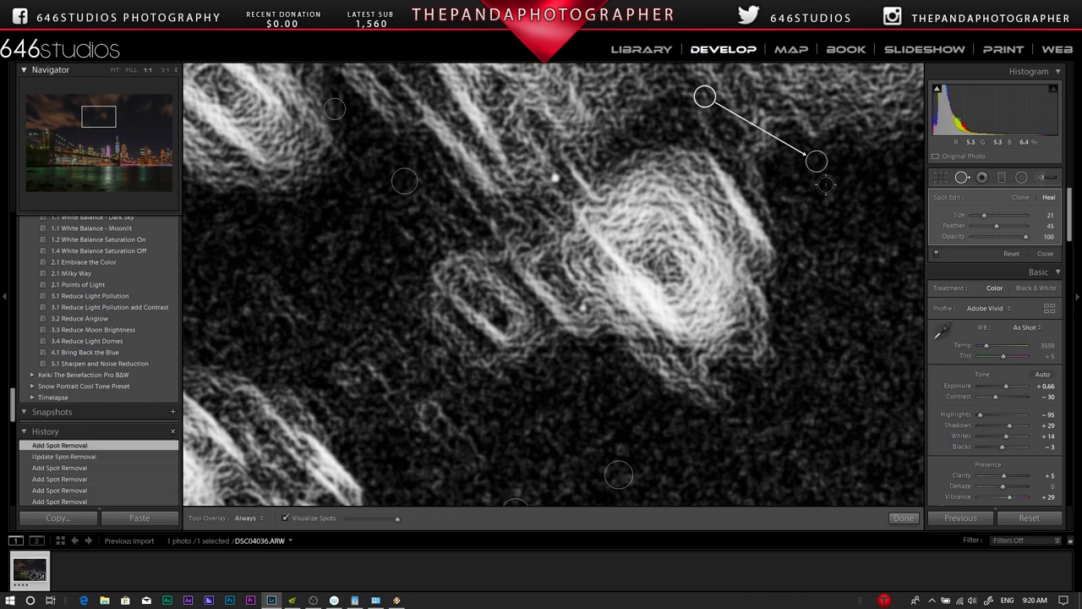
{"action": "left_click_drag", "start_coordinate": [704, 95], "coordinate": [834, 179]}
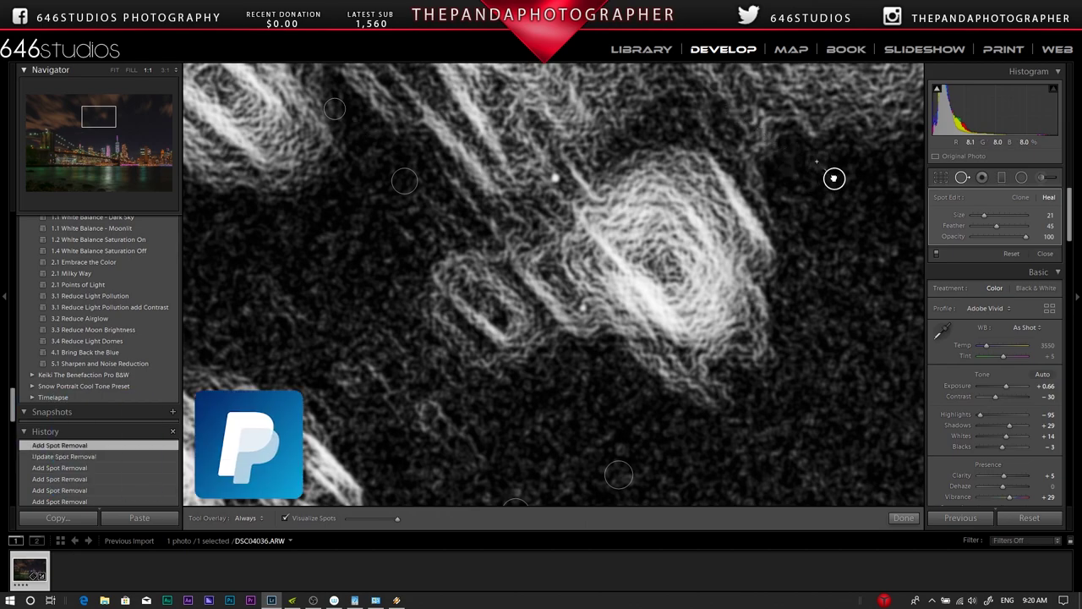
{"action": "left_click", "coordinate": [131, 71]}
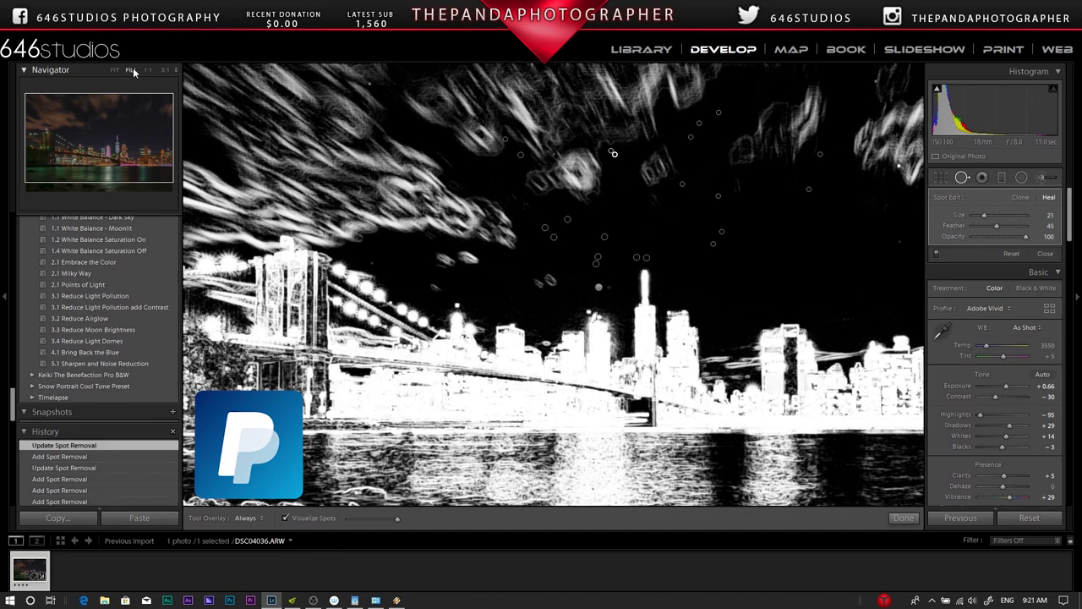
{"action": "left_click", "coordinate": [284, 517]}
{"action": "left_click", "coordinate": [284, 517]}
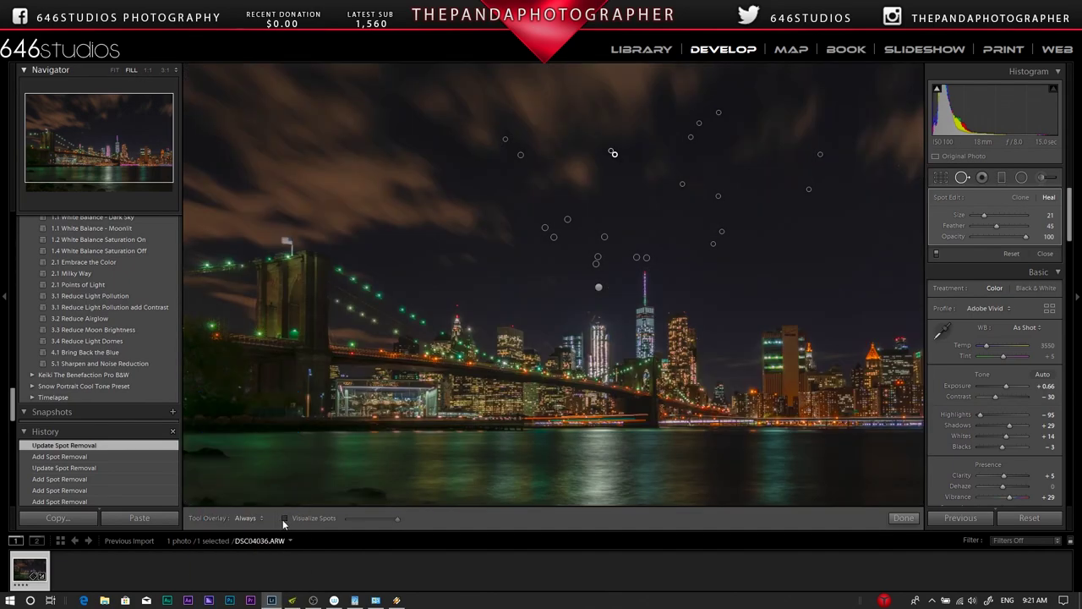
{"action": "left_click", "coordinate": [284, 517]}
{"action": "left_click", "coordinate": [284, 518]}
{"action": "left_click", "coordinate": [285, 518]}
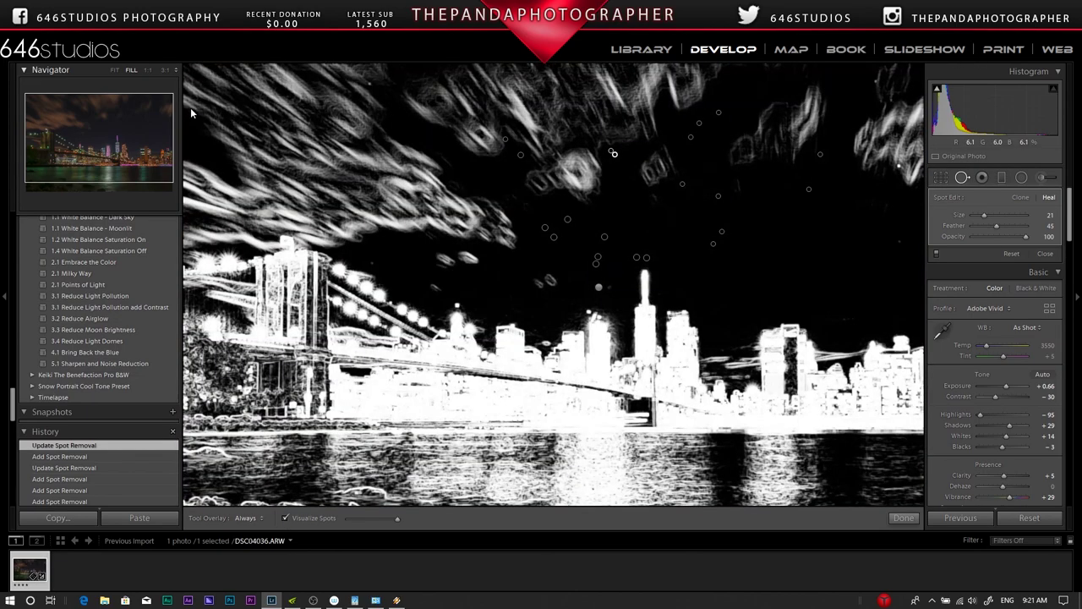
{"action": "key", "text": "z"}
Heal three specks near the cloud edge, then pan to the top-left sky.
{"action": "left_click", "coordinate": [568, 172]}
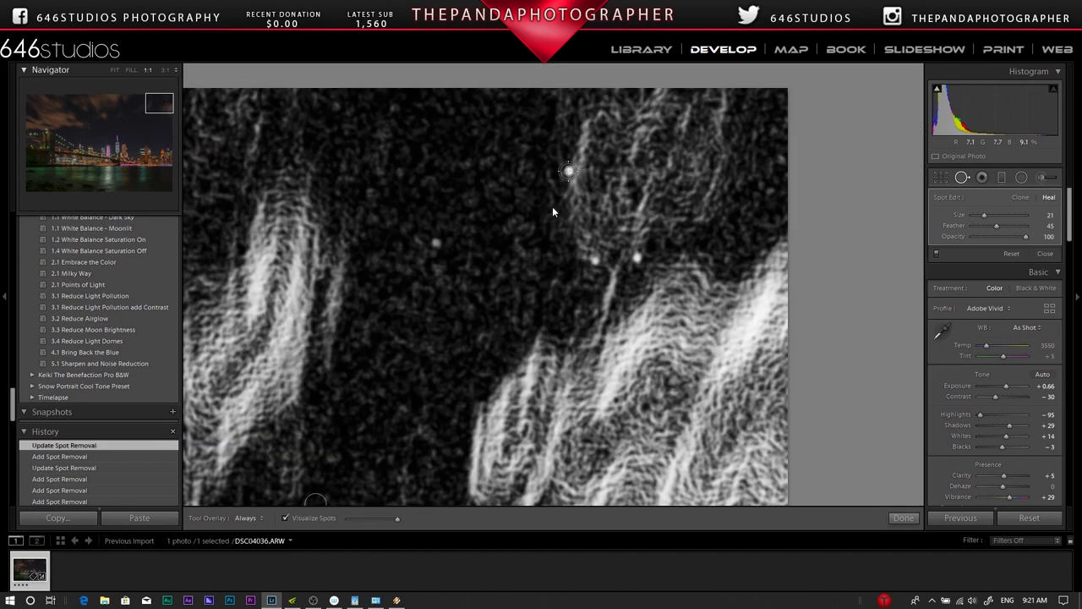
{"action": "left_click", "coordinate": [436, 244]}
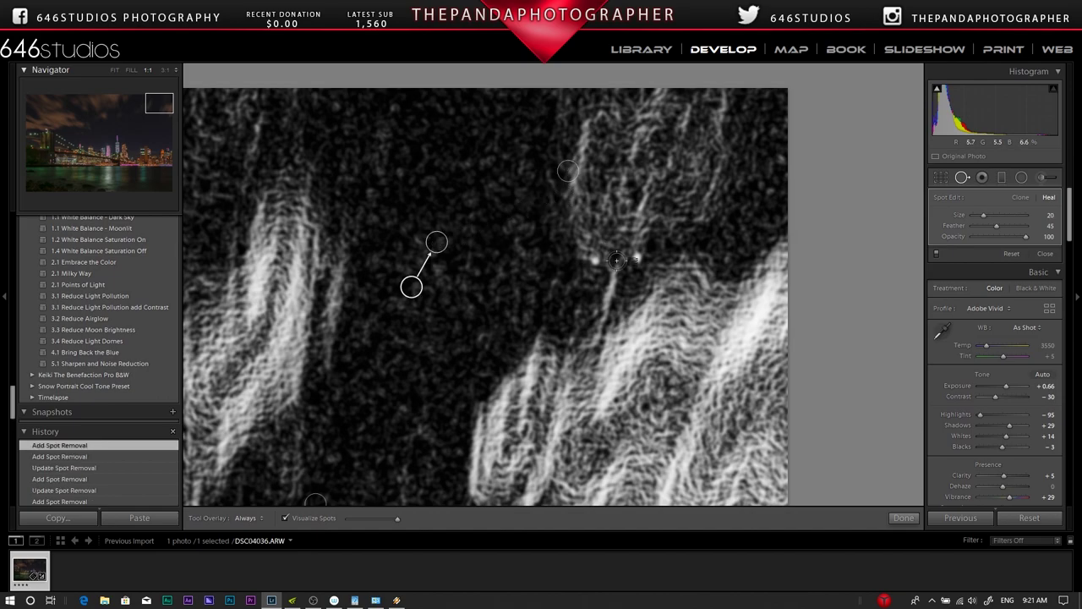
{"action": "left_click", "coordinate": [595, 260]}
{"action": "left_click_drag", "start_coordinate": [157, 103], "coordinate": [90, 108]}
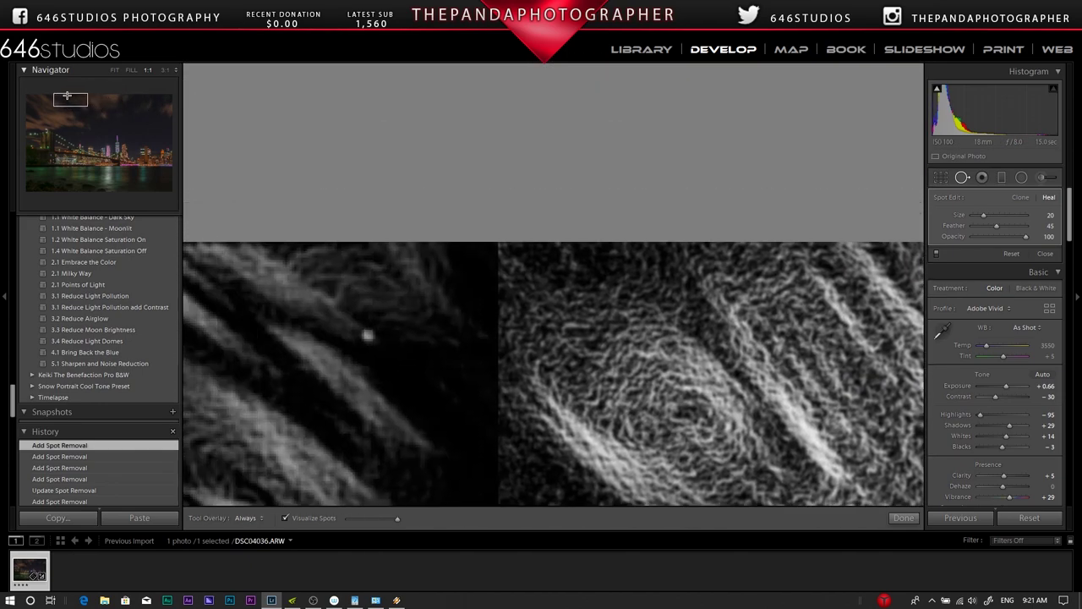
{"action": "left_click_drag", "start_coordinate": [367, 338], "coordinate": [484, 349]}
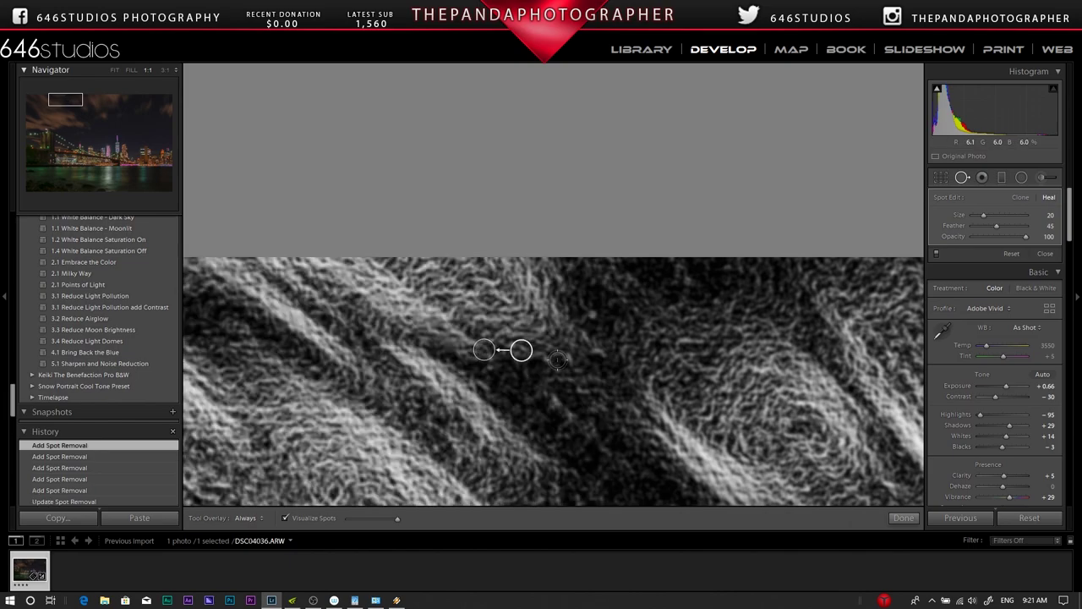
{"action": "mouse_move", "coordinate": [67, 103]}
{"action": "left_mouse_down"}
{"action": "mouse_move", "coordinate": [42, 98]}
{"action": "mouse_move", "coordinate": [56, 105]}
{"action": "mouse_move", "coordinate": [39, 114]}
{"action": "left_mouse_up"}
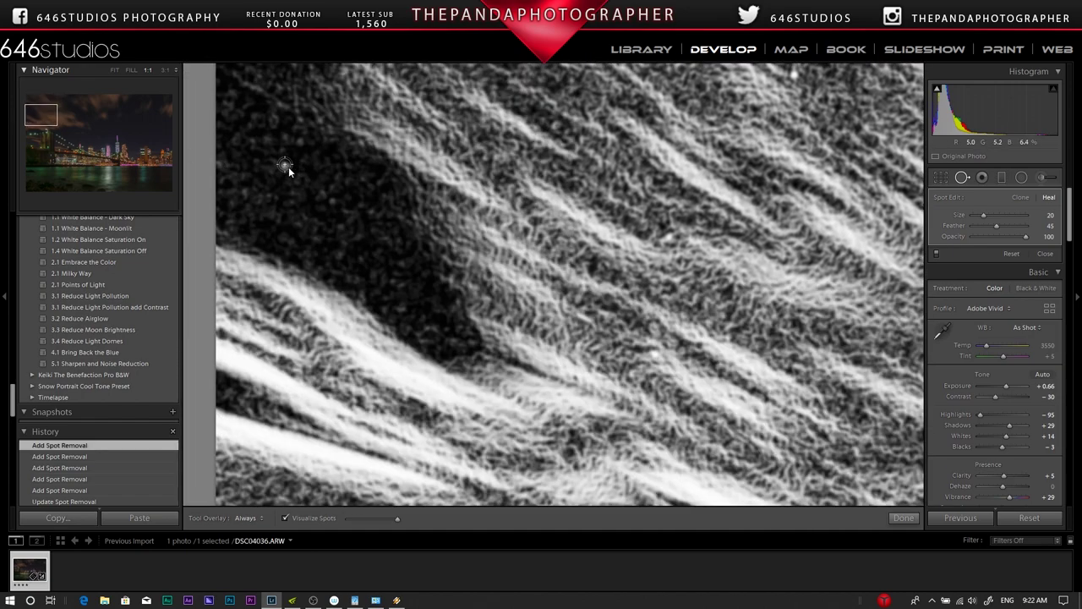
Heal three more specks in the dark top-left sky.
{"action": "left_click", "coordinate": [284, 165]}
{"action": "left_click", "coordinate": [60, 124]}
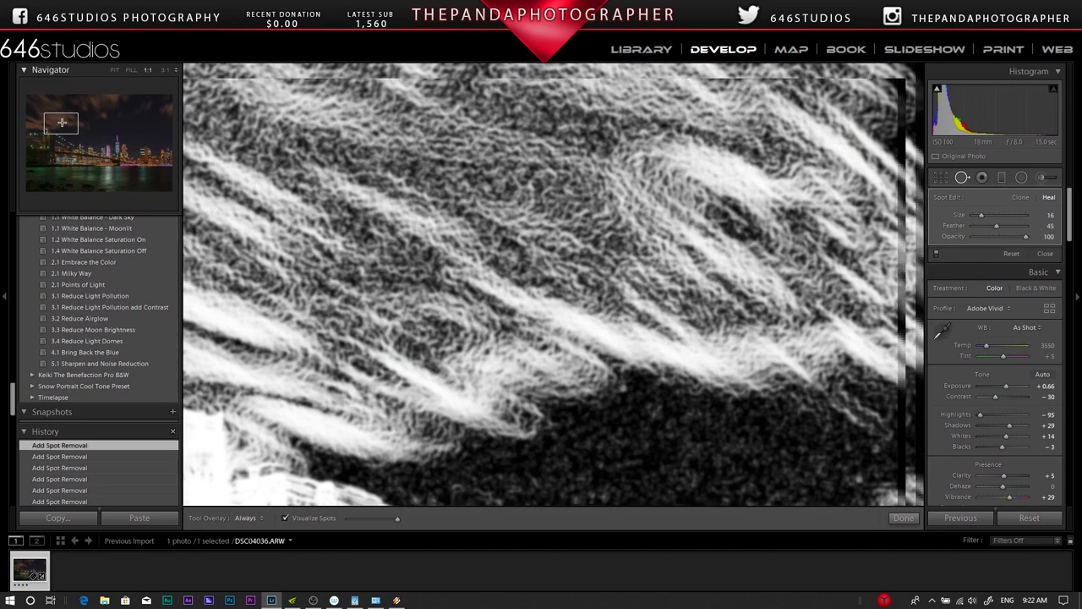
{"action": "left_click_drag", "start_coordinate": [60, 124], "coordinate": [72, 131]}
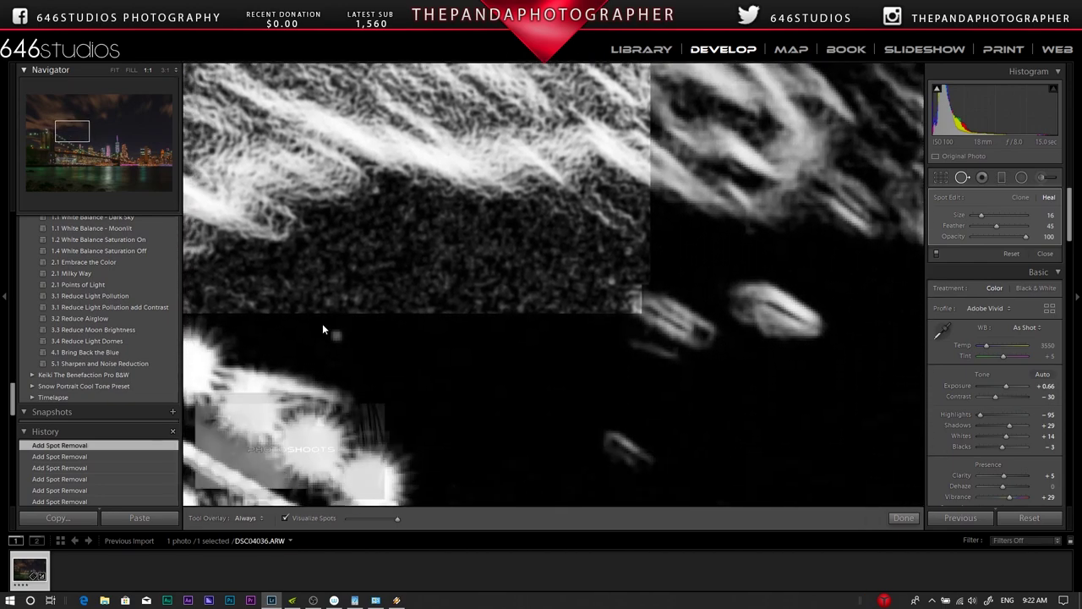
{"action": "left_click", "coordinate": [335, 336]}
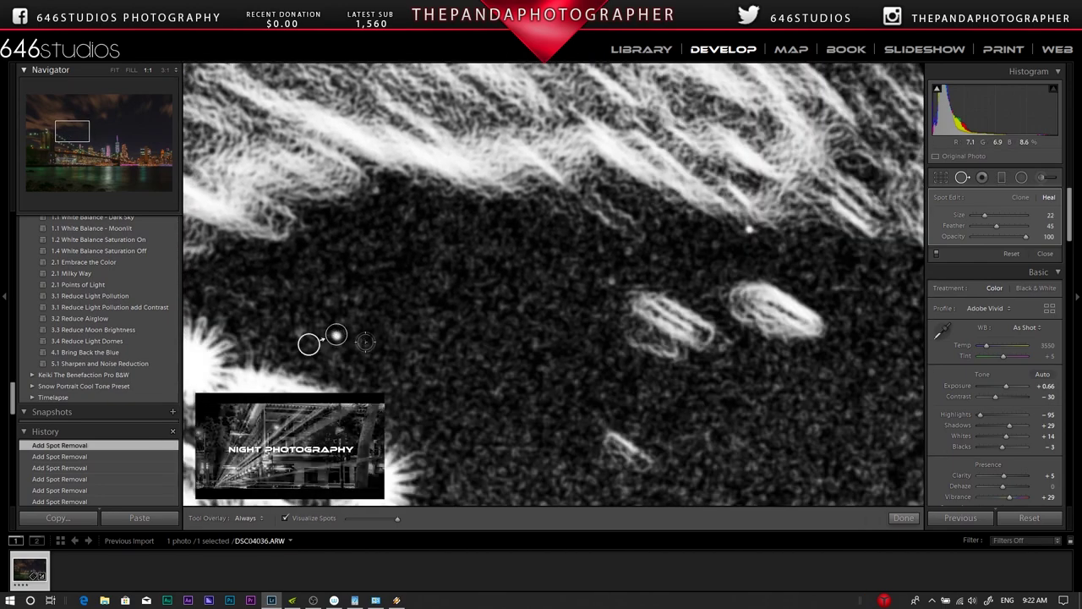
{"action": "left_click", "coordinate": [376, 191]}
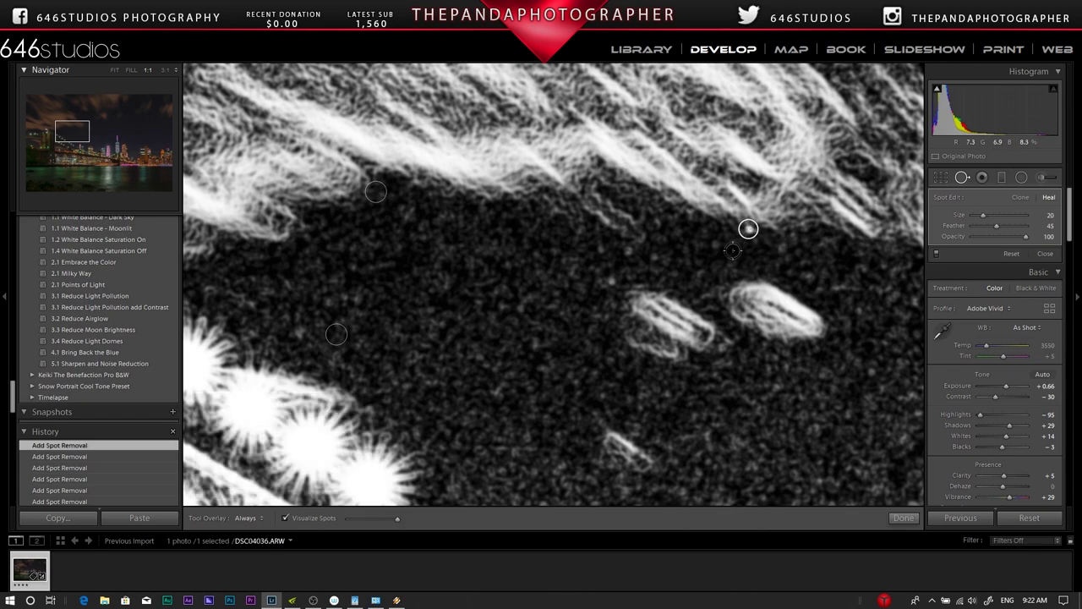
Heal two specks beside the bright tower and turn off Visualize Spots to check.
{"action": "left_click", "coordinate": [81, 139]}
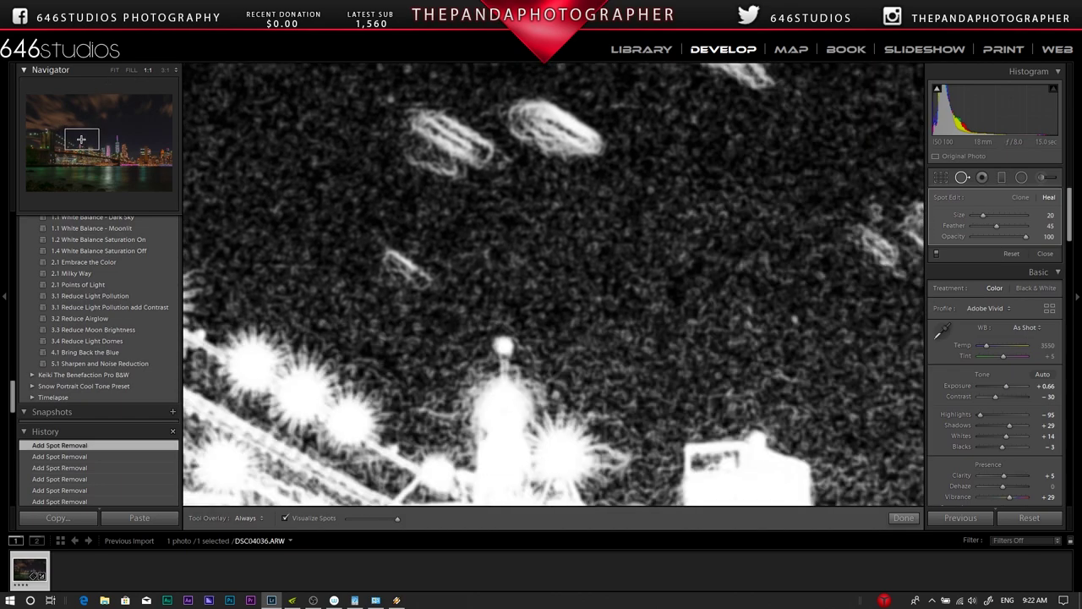
{"action": "left_click_drag", "start_coordinate": [81, 139], "coordinate": [83, 135]}
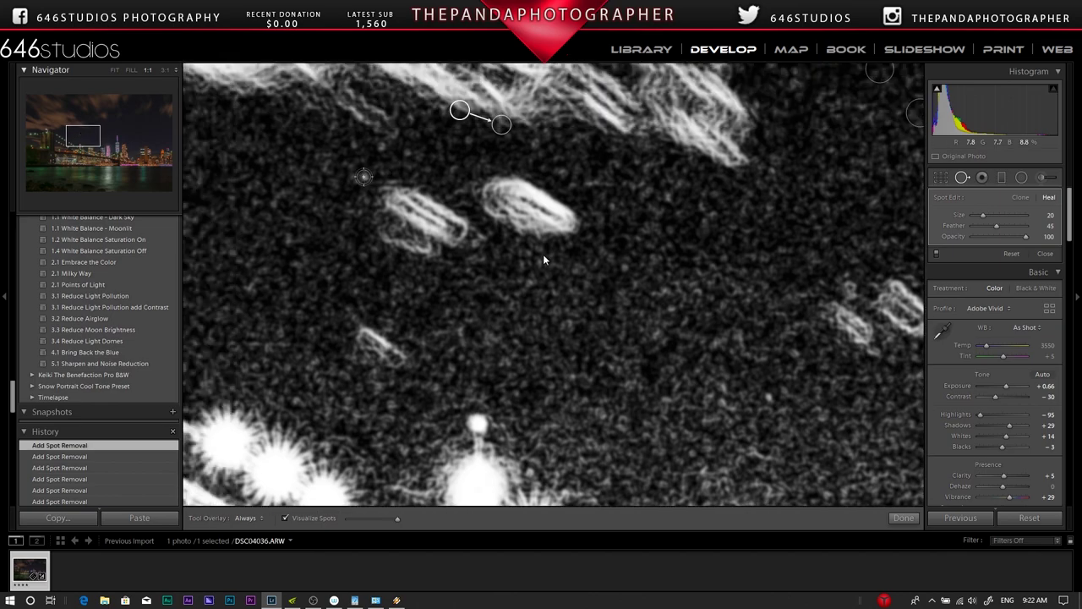
{"action": "left_click", "coordinate": [769, 394]}
{"action": "left_click", "coordinate": [92, 136]}
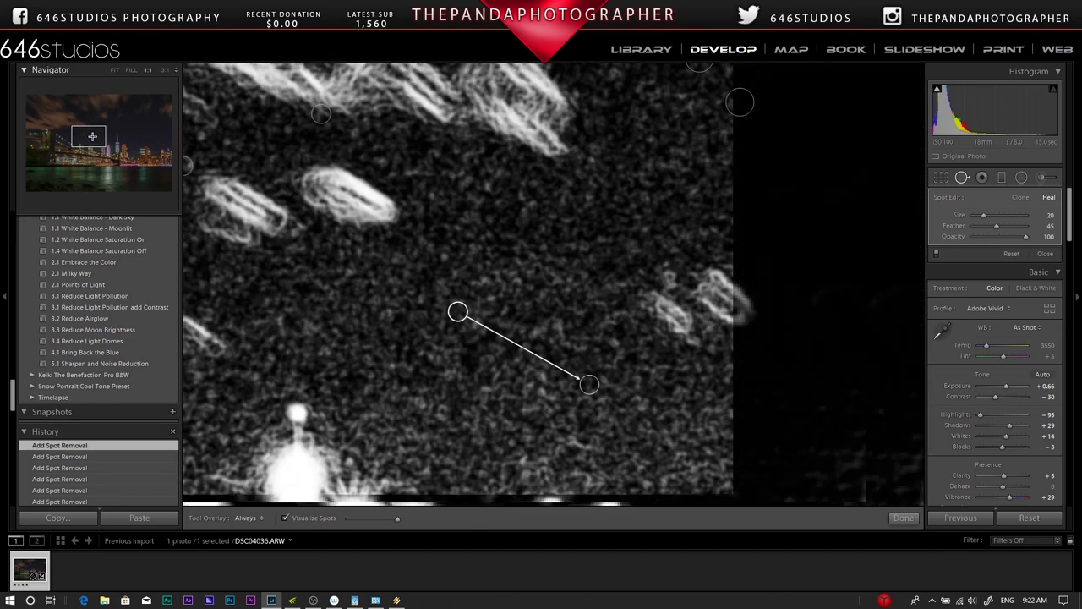
{"action": "left_click_drag", "start_coordinate": [92, 136], "coordinate": [104, 137]}
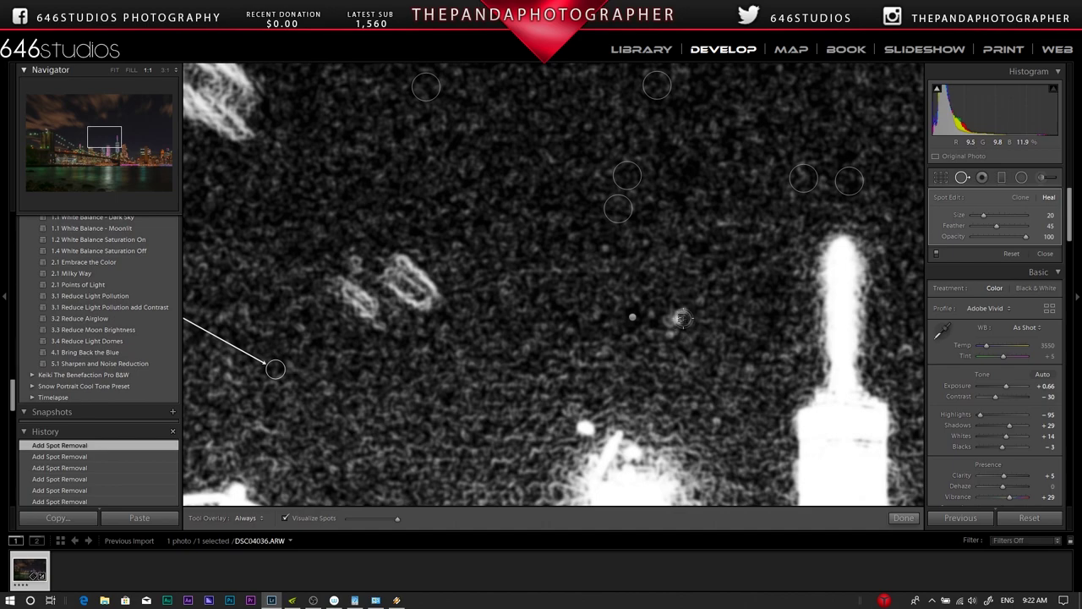
{"action": "left_click", "coordinate": [285, 517]}
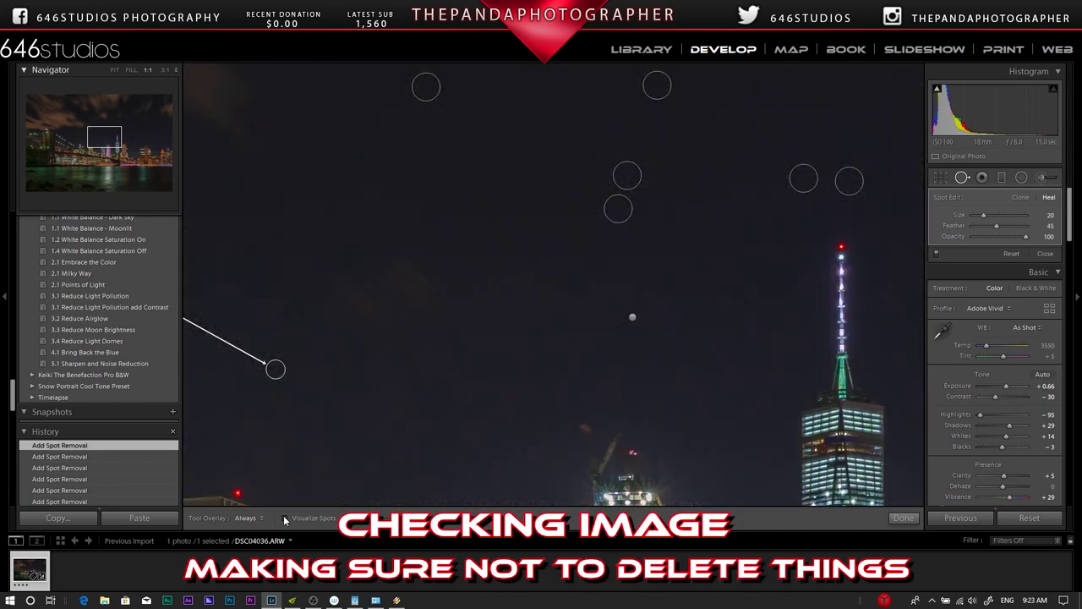
Heal specks around the tall tower with size 27 and 24 spots, then fit the photo.
{"action": "left_click", "coordinate": [285, 517]}
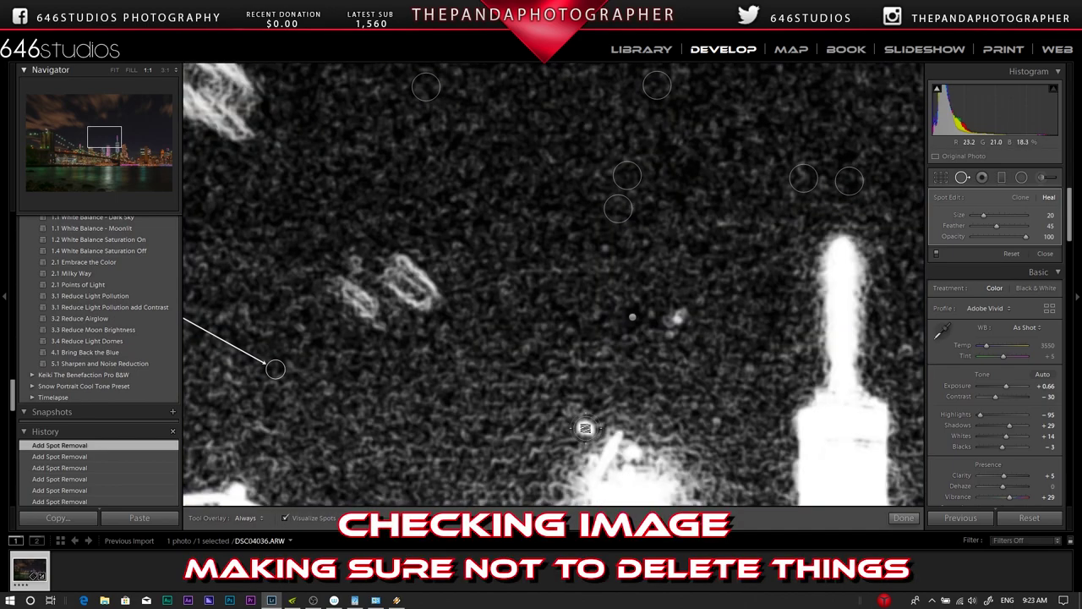
{"action": "scroll", "coordinate": [585, 426], "scroll_direction": "up", "scroll_amount": 3}
{"action": "left_click", "coordinate": [585, 427]}
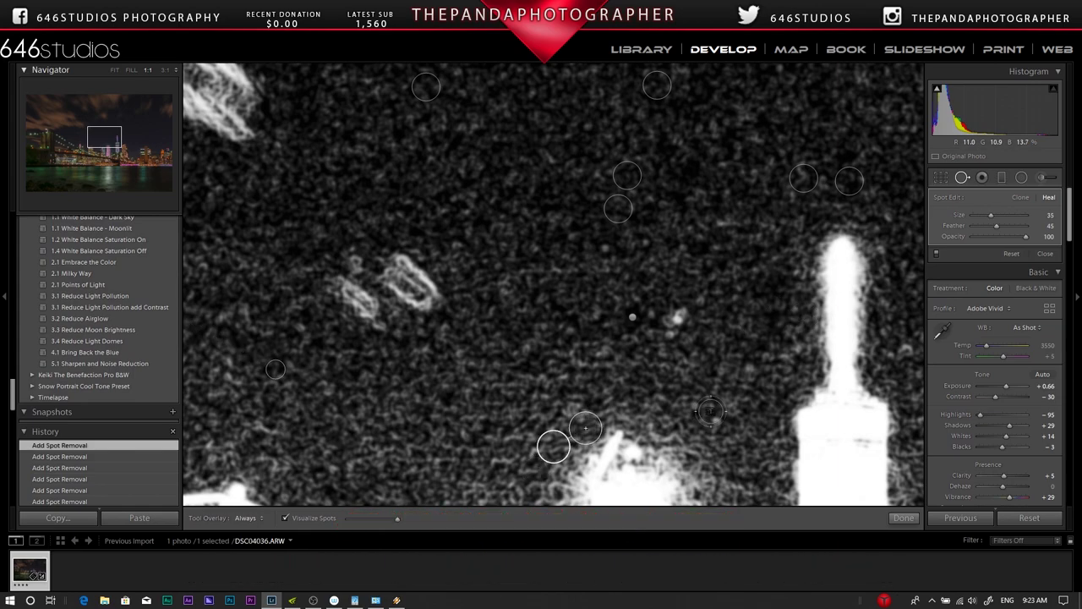
{"action": "scroll", "coordinate": [676, 320], "scroll_direction": "down", "scroll_amount": 2}
{"action": "left_click", "coordinate": [676, 321]}
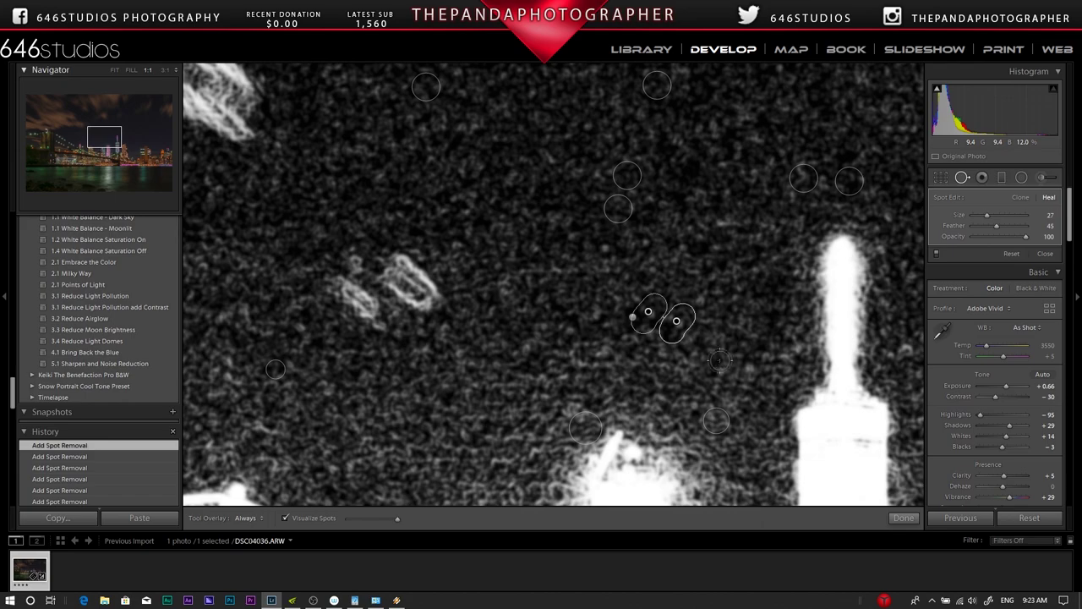
{"action": "left_click", "coordinate": [124, 136]}
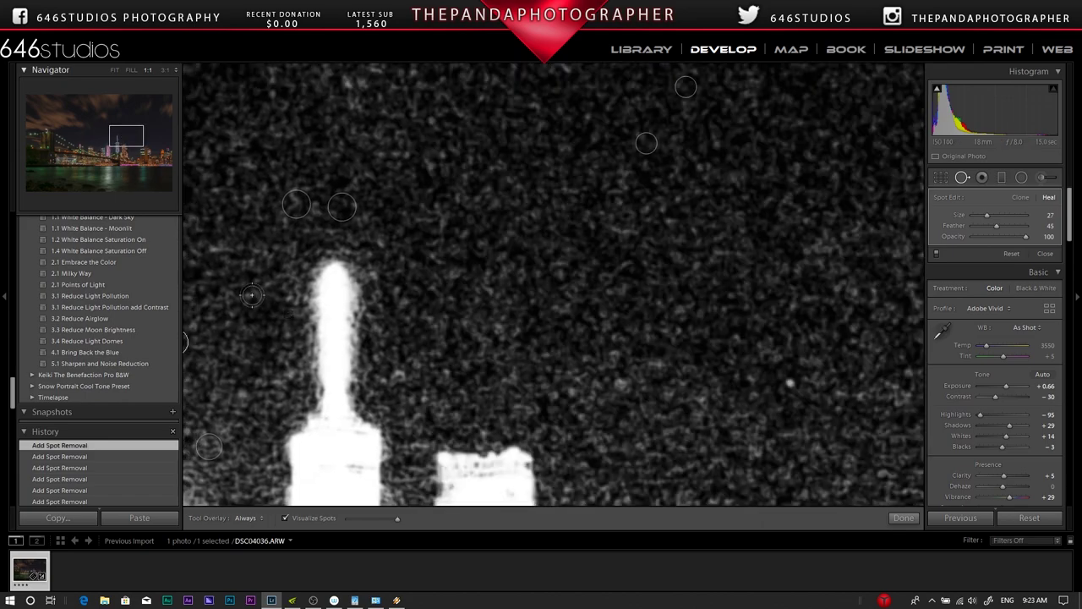
{"action": "left_click", "coordinate": [789, 383]}
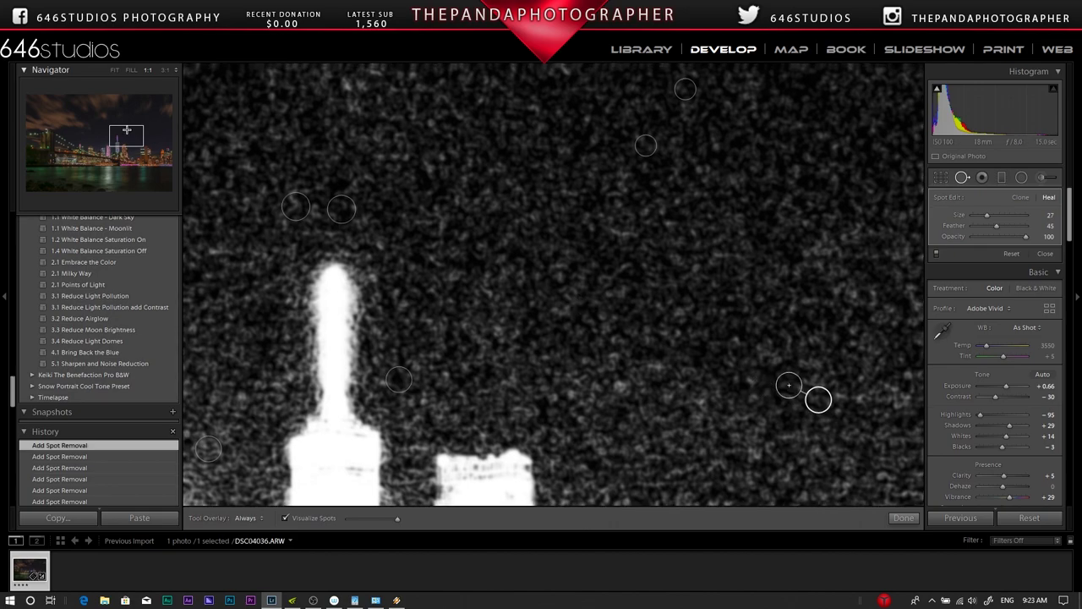
{"action": "left_click", "coordinate": [127, 124]}
{"action": "left_click", "coordinate": [338, 341]}
{"action": "left_click", "coordinate": [399, 334]}
{"action": "left_click", "coordinate": [131, 70]}
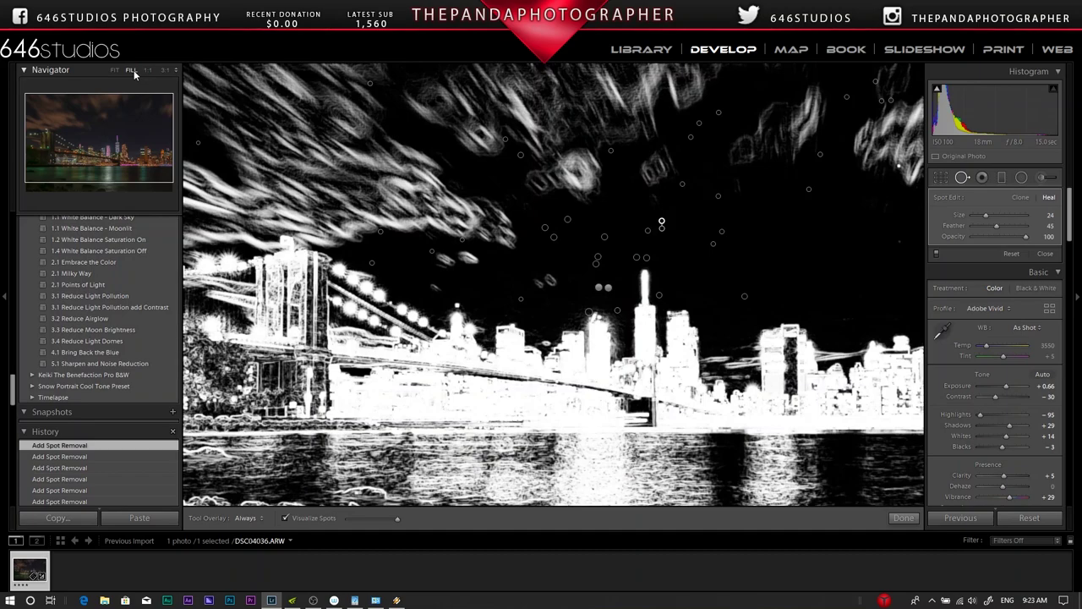
Finish spot removal and lower sharpening Masking to 4 while previewing the mask.
{"action": "left_click", "coordinate": [902, 519]}
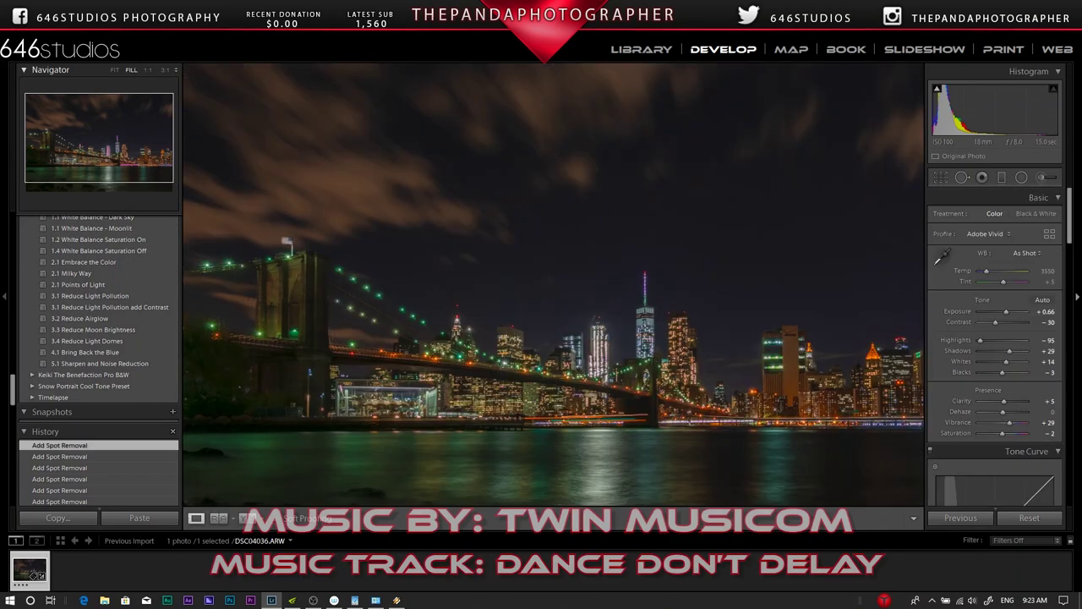
{"action": "scroll", "coordinate": [989, 381], "scroll_direction": "down", "scroll_amount": 10}
{"action": "left_click_drag", "start_coordinate": [982, 375], "coordinate": [978, 375]}
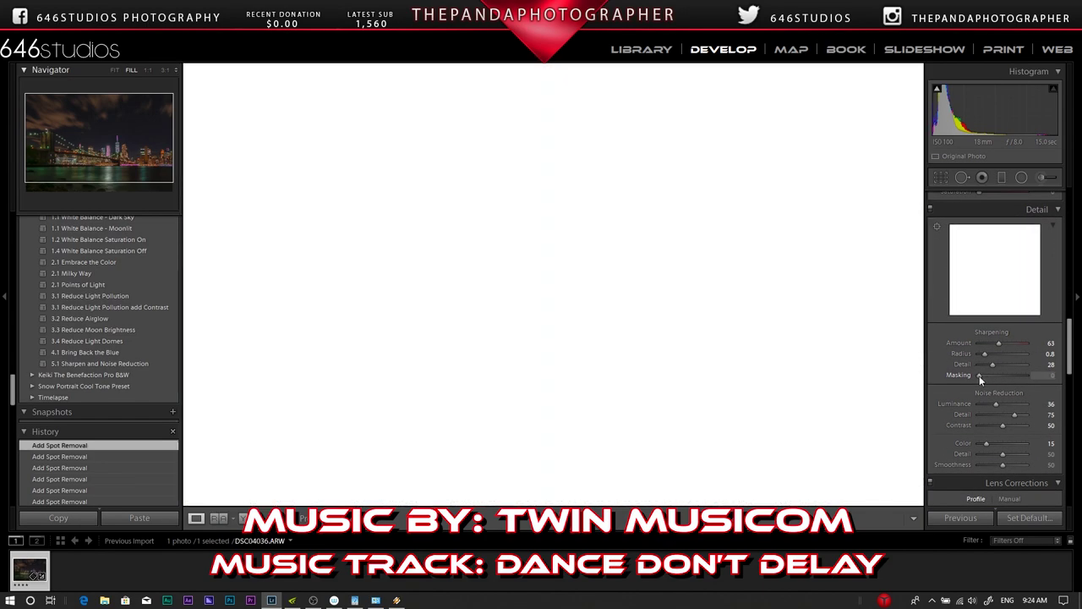
{"action": "left_click_drag", "start_coordinate": [978, 376], "coordinate": [980, 376]}
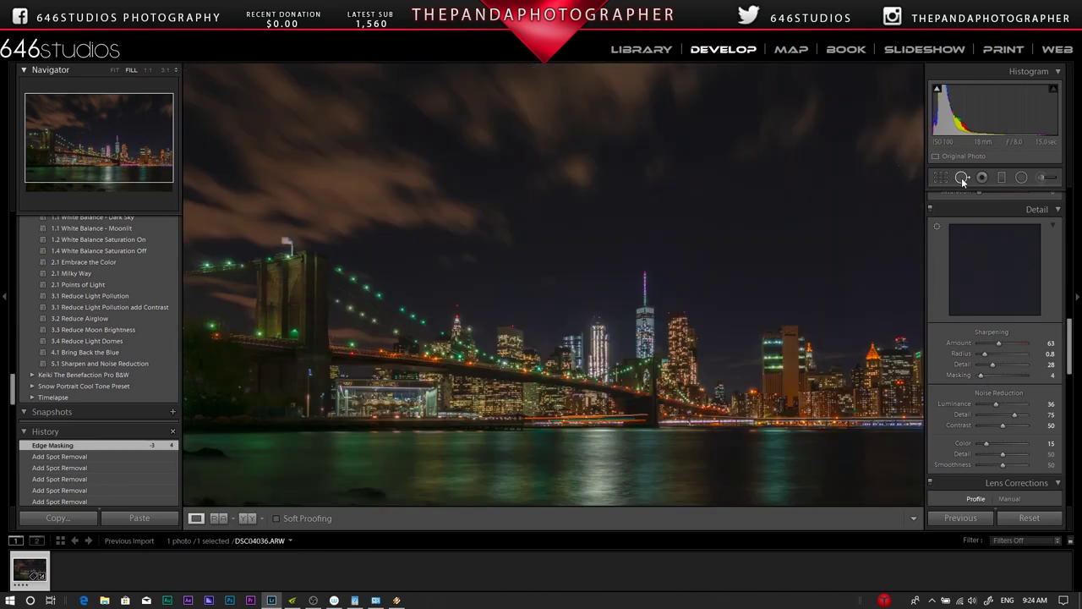
{"action": "left_click", "coordinate": [961, 178]}
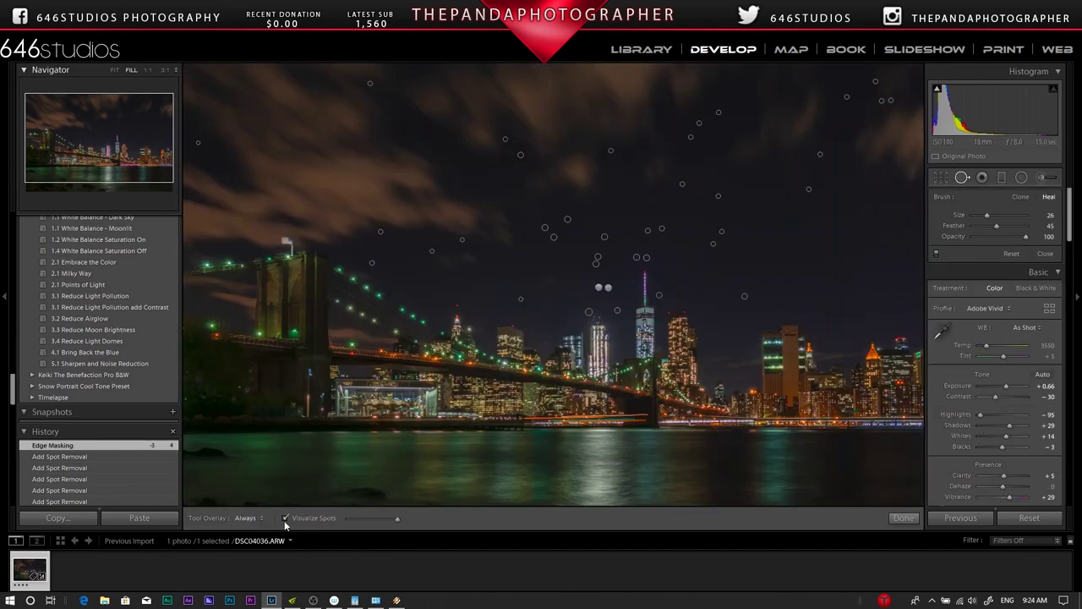
Heal sky specks in the magnified top-right corner with Visualize Spots on.
{"action": "left_click", "coordinate": [286, 517]}
{"action": "left_click", "coordinate": [163, 131]}
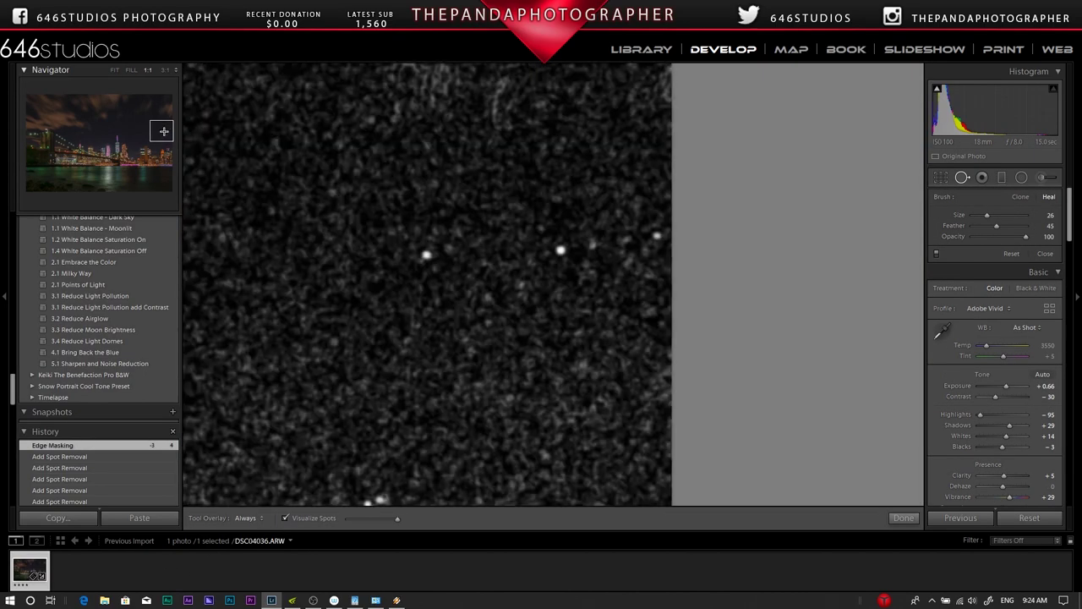
{"action": "left_click", "coordinate": [159, 133]}
{"action": "left_click", "coordinate": [676, 213]}
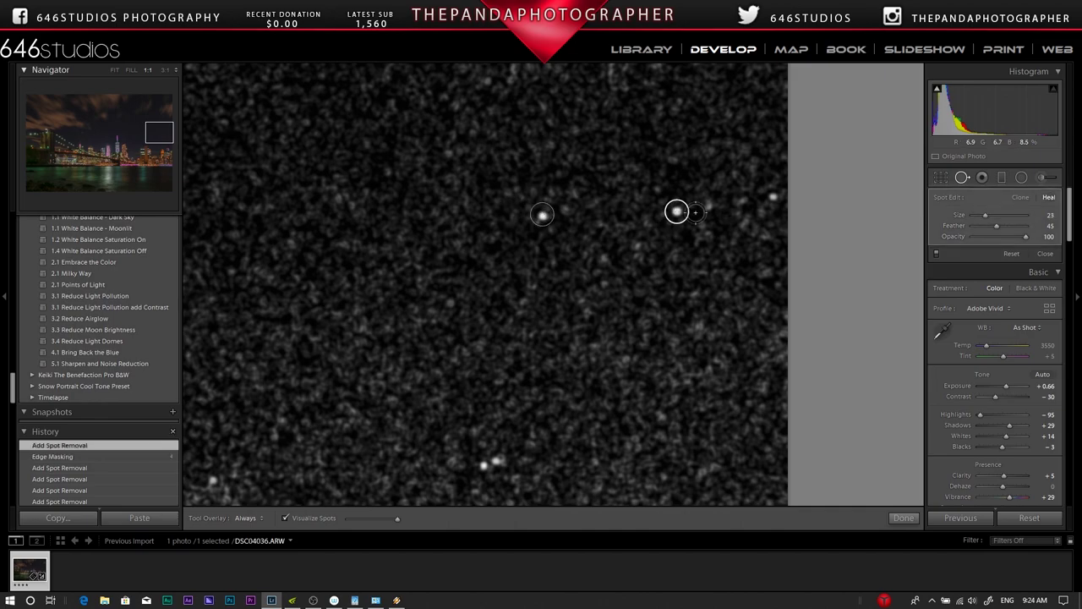
{"action": "left_click", "coordinate": [774, 196]}
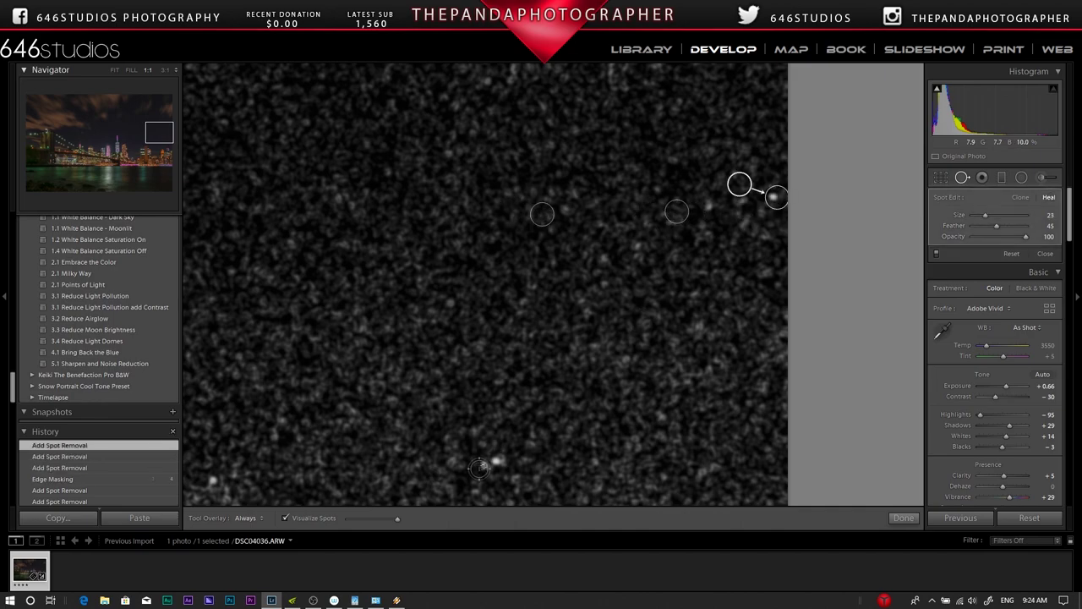
{"action": "left_click", "coordinate": [496, 462]}
{"action": "left_click", "coordinate": [213, 478]}
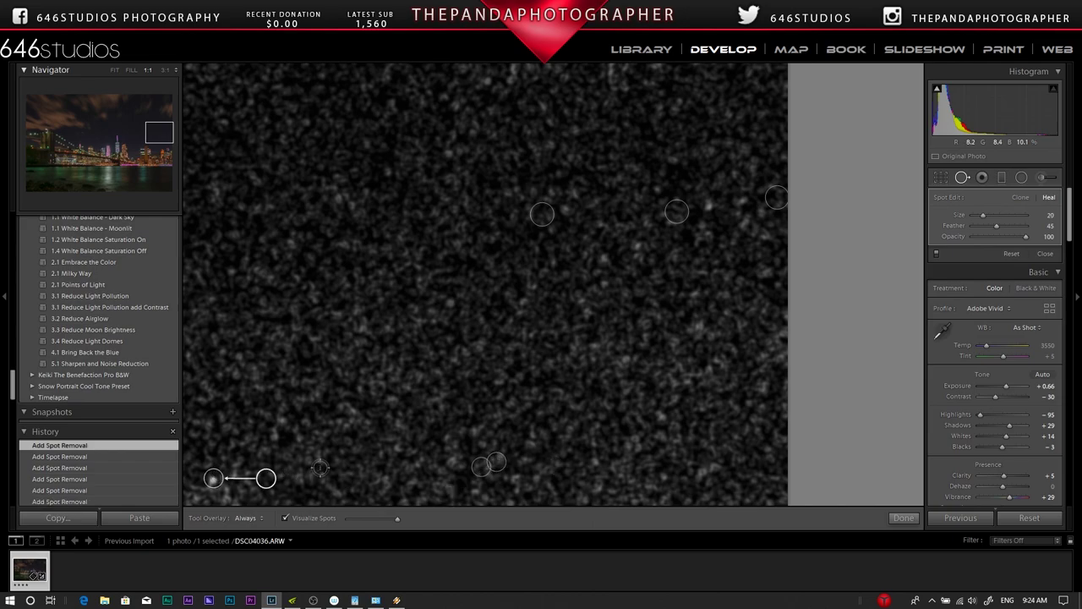
Heal more specks near the bright cloud, fit the photo, and finish spot removal.
{"action": "left_click", "coordinate": [708, 206]}
{"action": "left_click", "coordinate": [637, 244]}
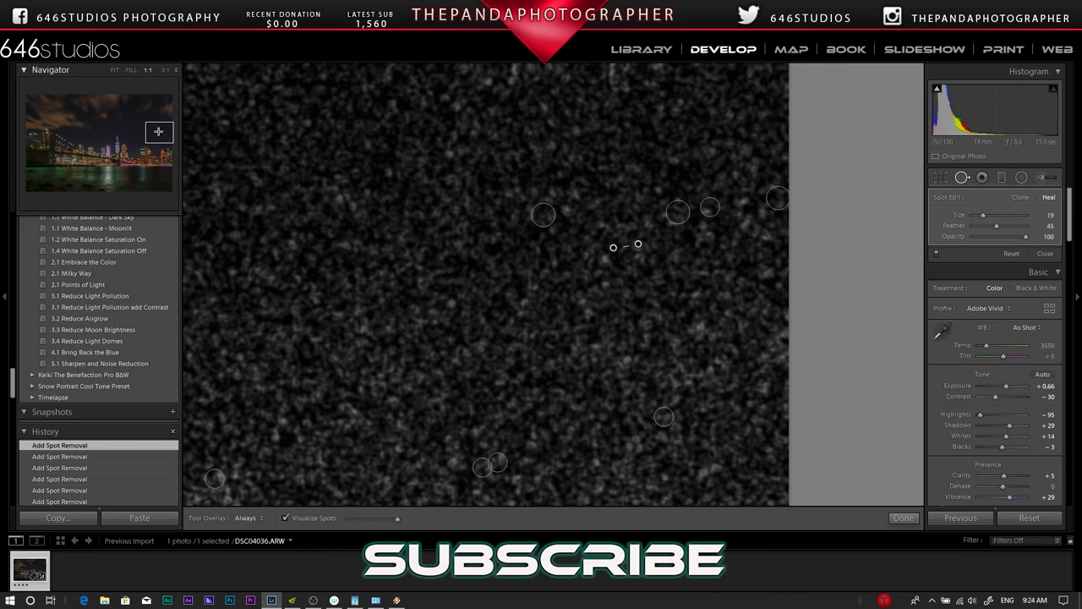
{"action": "left_click", "coordinate": [158, 121]}
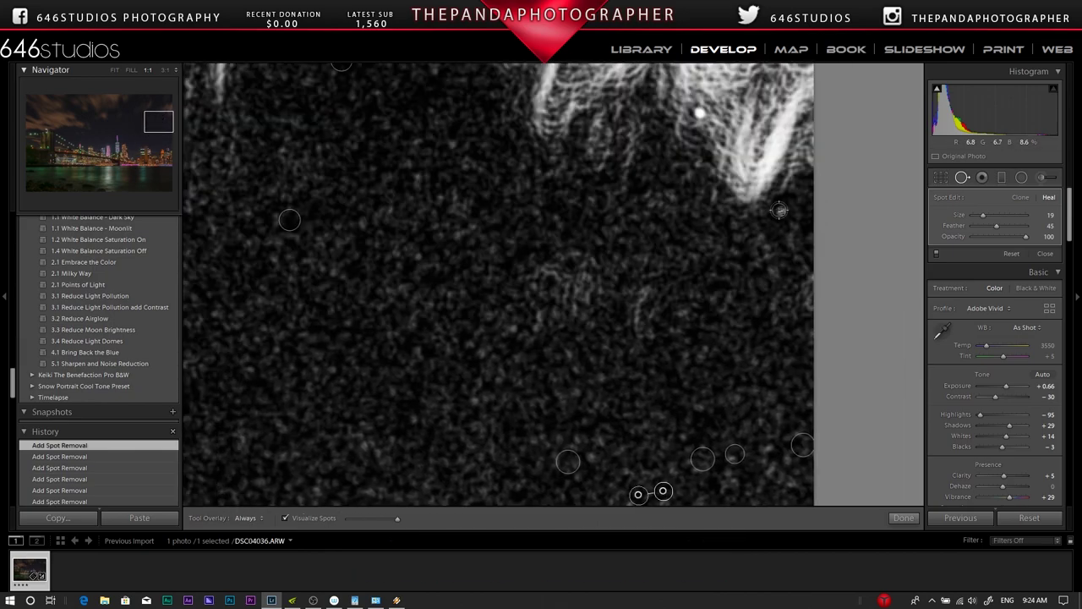
{"action": "left_click", "coordinate": [698, 113]}
{"action": "left_click_drag", "start_coordinate": [157, 116], "coordinate": [152, 125]}
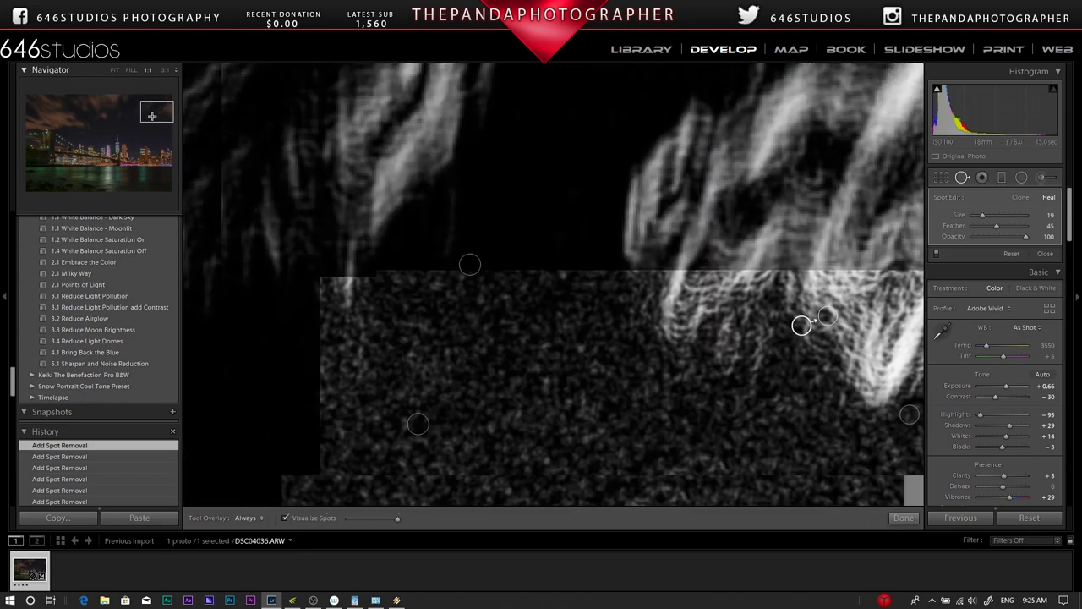
{"action": "left_click", "coordinate": [131, 69]}
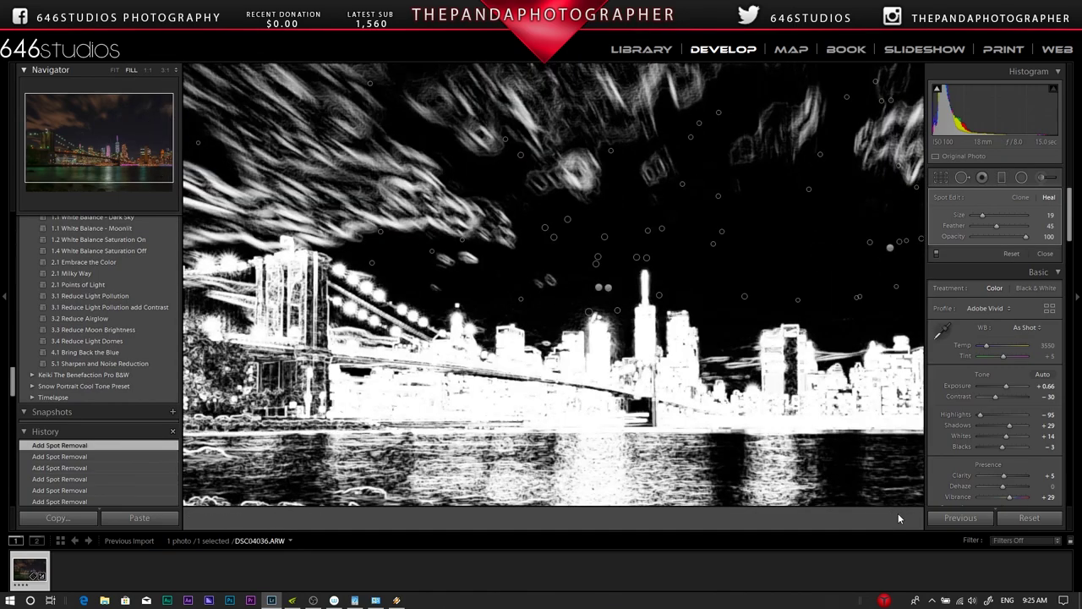
{"action": "left_click", "coordinate": [901, 518]}
{"action": "left_click_drag", "start_coordinate": [1070, 229], "coordinate": [1050, 358]}
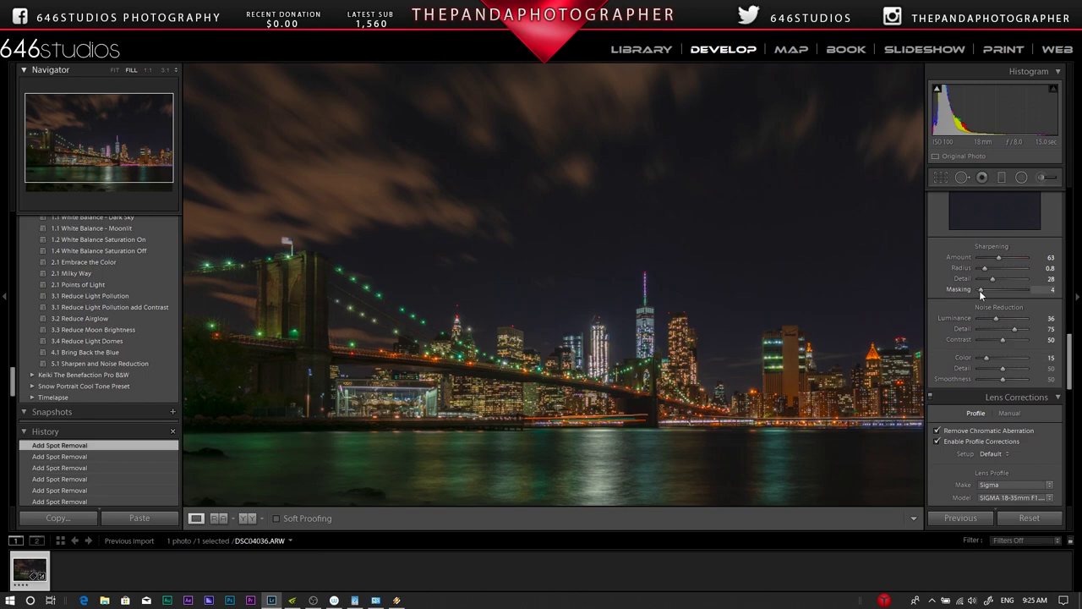
Lower sharpening Masking to 2, and set luminance noise reduction Detail to 70 and Contrast to 43.
{"action": "left_click", "coordinate": [980, 290], "text": "alt"}
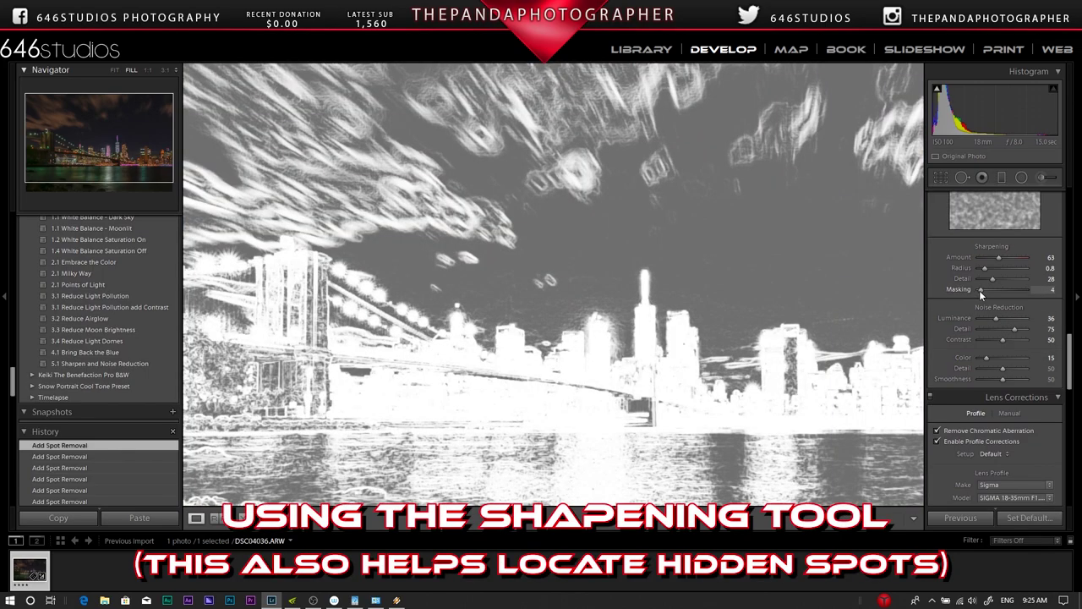
{"action": "left_click_drag", "start_coordinate": [978, 290], "coordinate": [977, 290]}
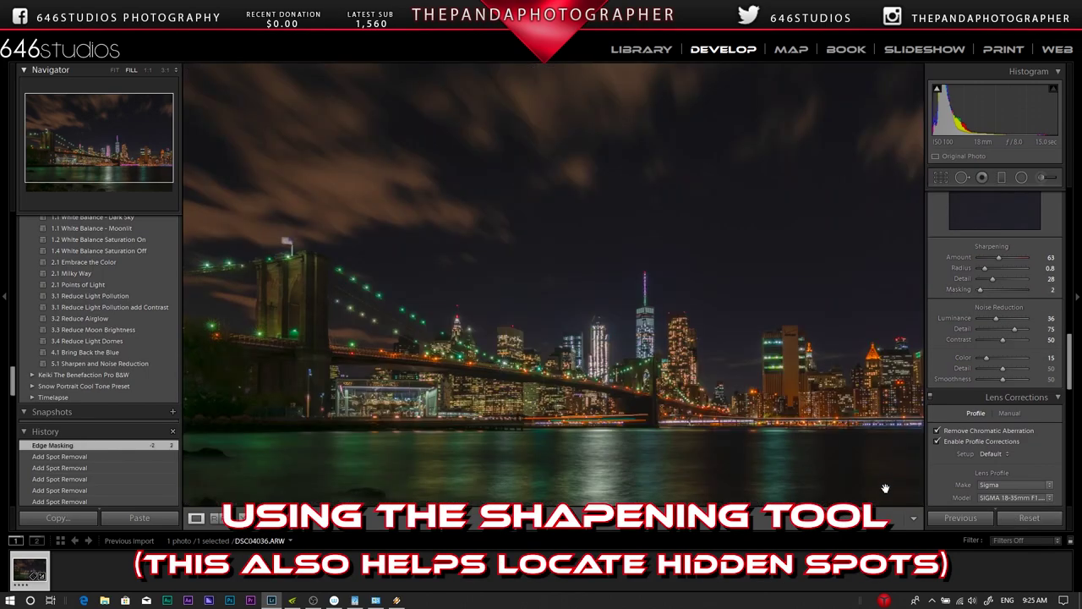
{"action": "left_click", "coordinate": [576, 336]}
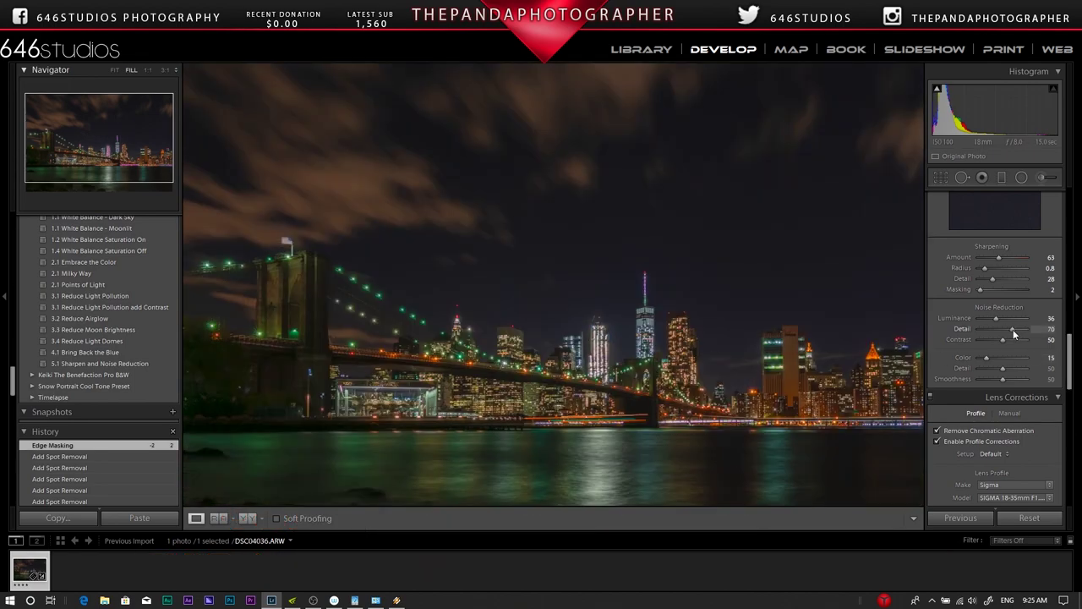
{"action": "left_click_drag", "start_coordinate": [1014, 334], "coordinate": [998, 340]}
{"action": "left_click", "coordinate": [311, 313]}
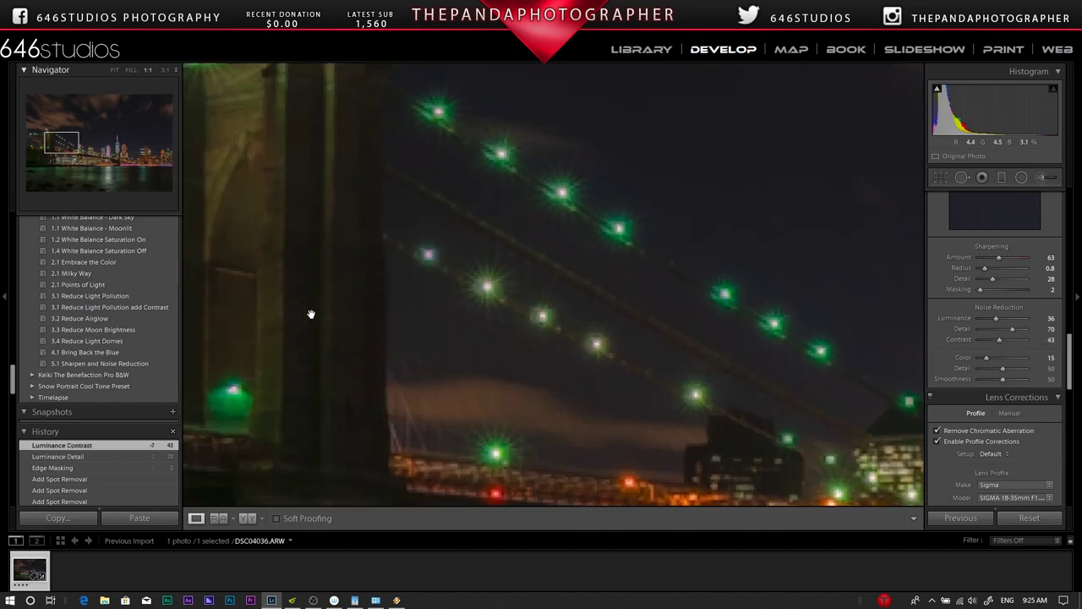
{"action": "left_click", "coordinate": [662, 312]}
{"action": "right_click", "coordinate": [589, 271]}
Send a copy of the photo to Color Efex Pro 4 for editing.
{"action": "left_click", "coordinate": [744, 453]}
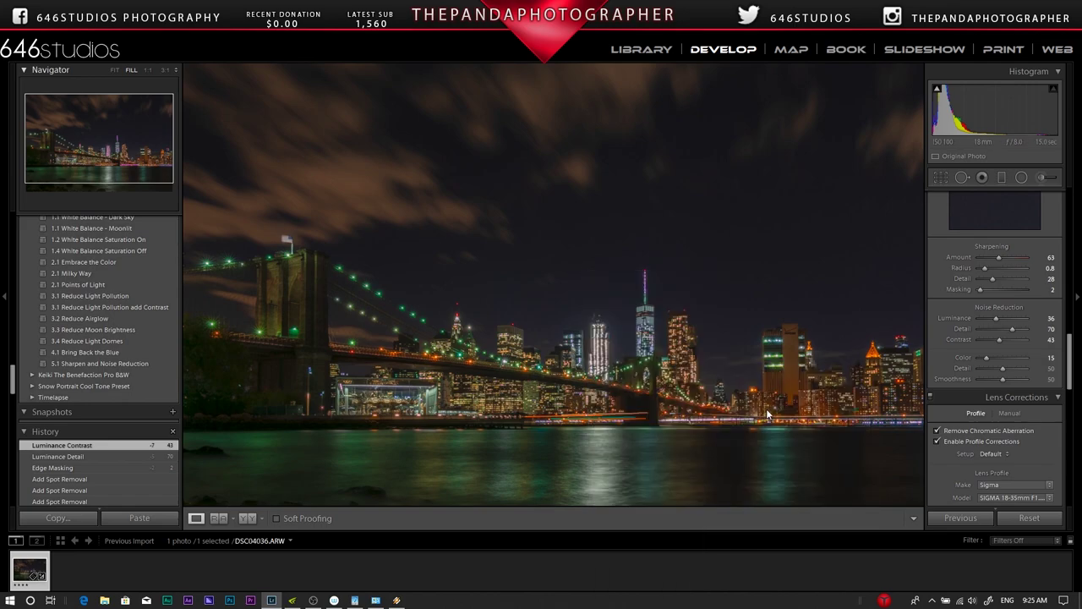
{"action": "left_click_drag", "start_coordinate": [583, 252], "coordinate": [544, 228]}
{"action": "left_click", "coordinate": [559, 383]}
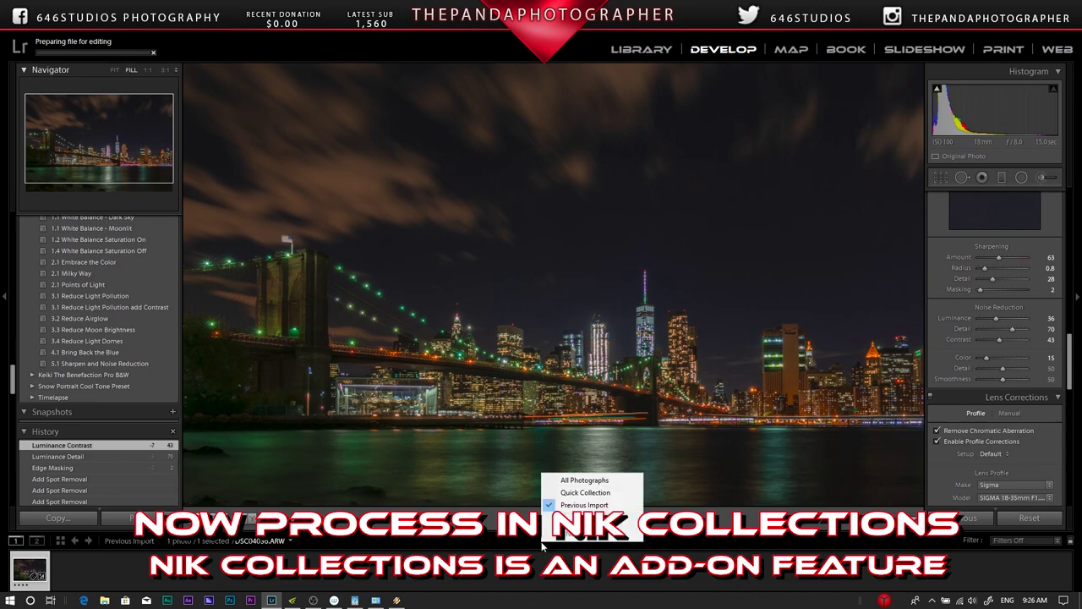
{"action": "key", "text": "super"}
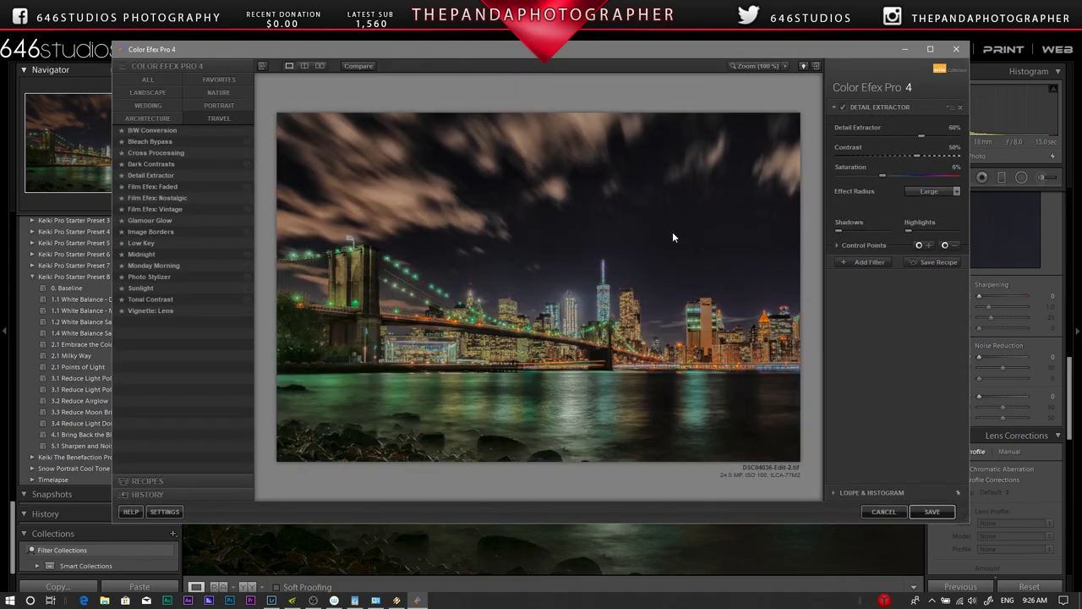
Try Brilliance/Warmth Increase Saturation, then apply Detail Extractor's 01 - Default preset.
{"action": "left_click", "coordinate": [147, 92]}
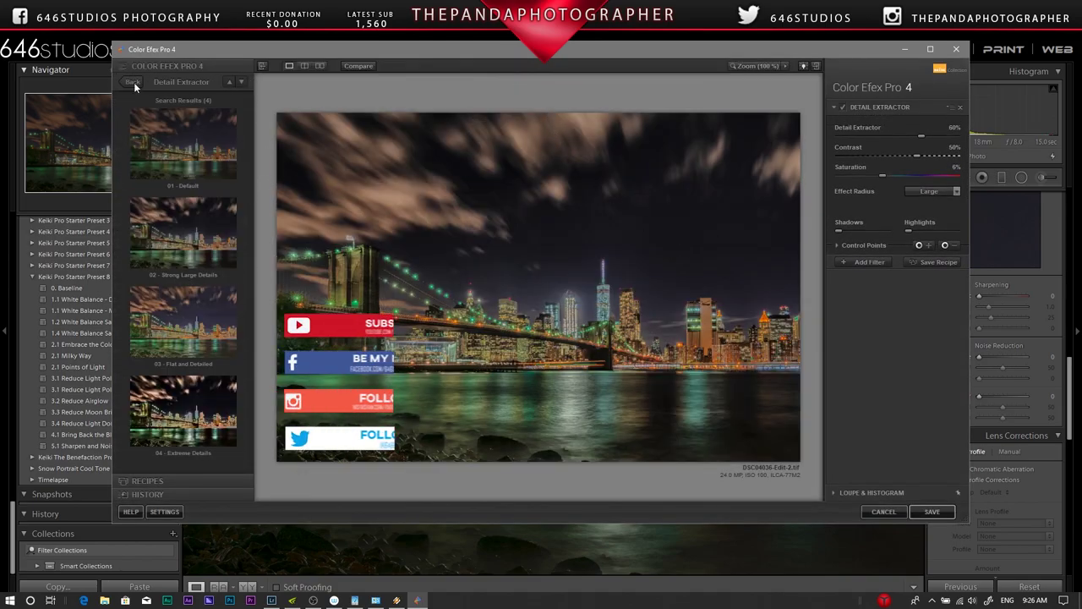
{"action": "left_click", "coordinate": [247, 152]}
{"action": "left_click", "coordinate": [210, 219]}
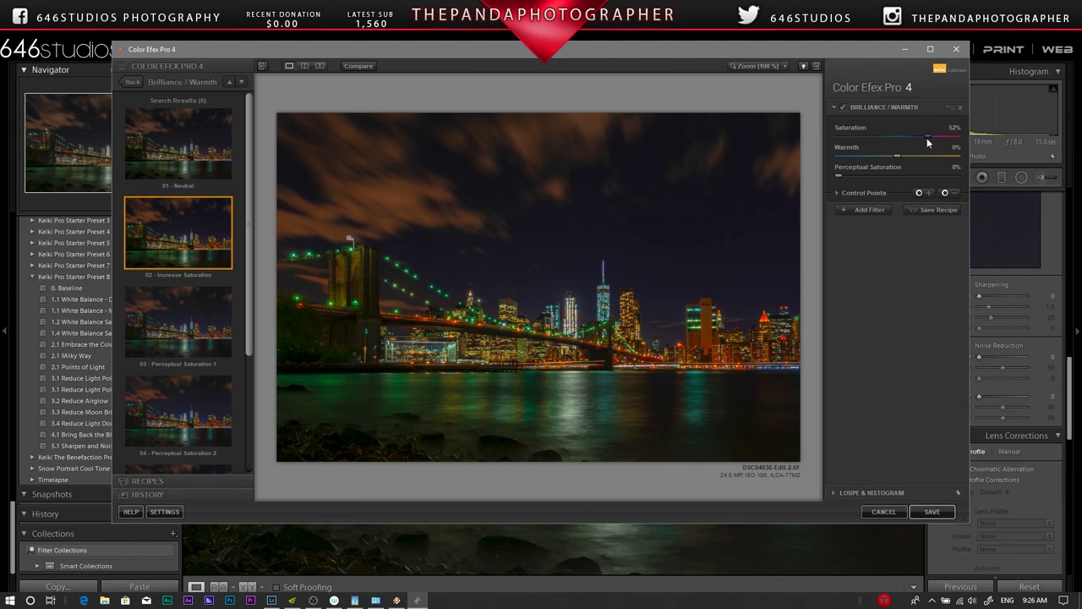
{"action": "left_click", "coordinate": [131, 81]}
{"action": "left_click", "coordinate": [249, 176]}
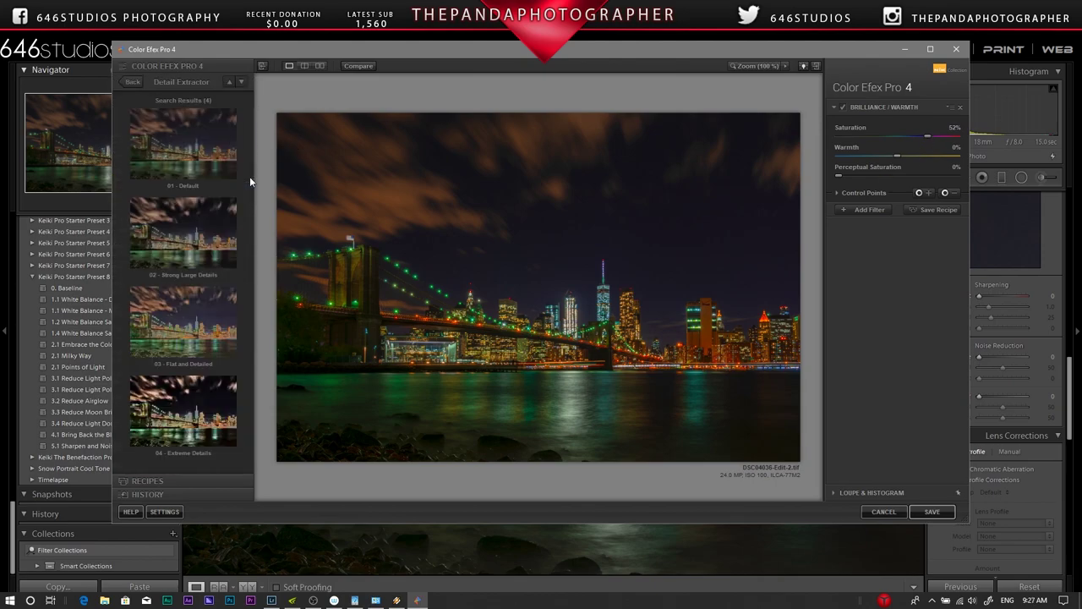
{"action": "left_click", "coordinate": [217, 227]}
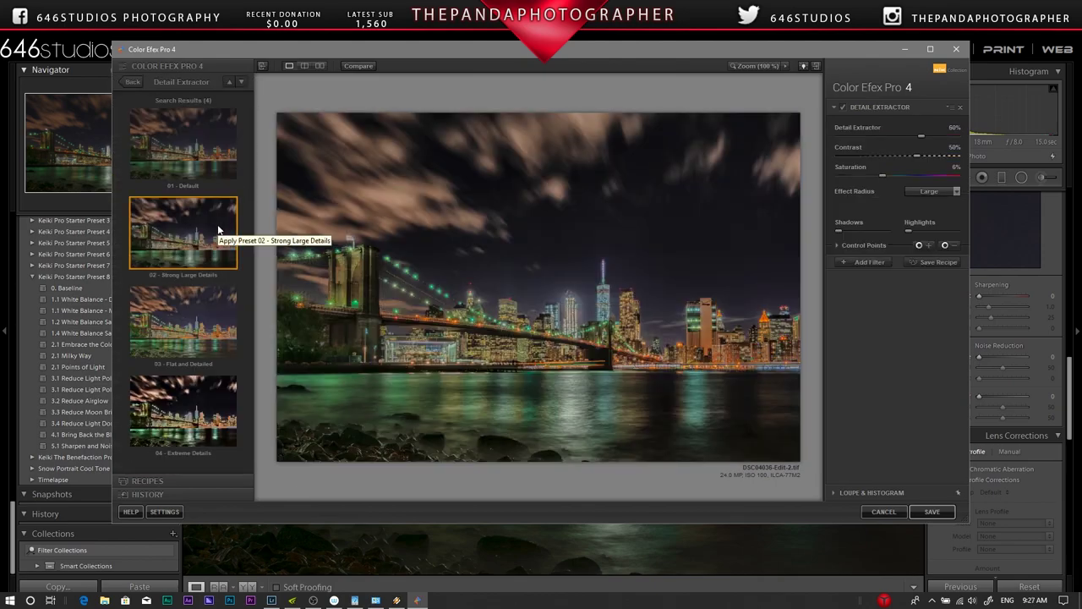
{"action": "left_click", "coordinate": [216, 169]}
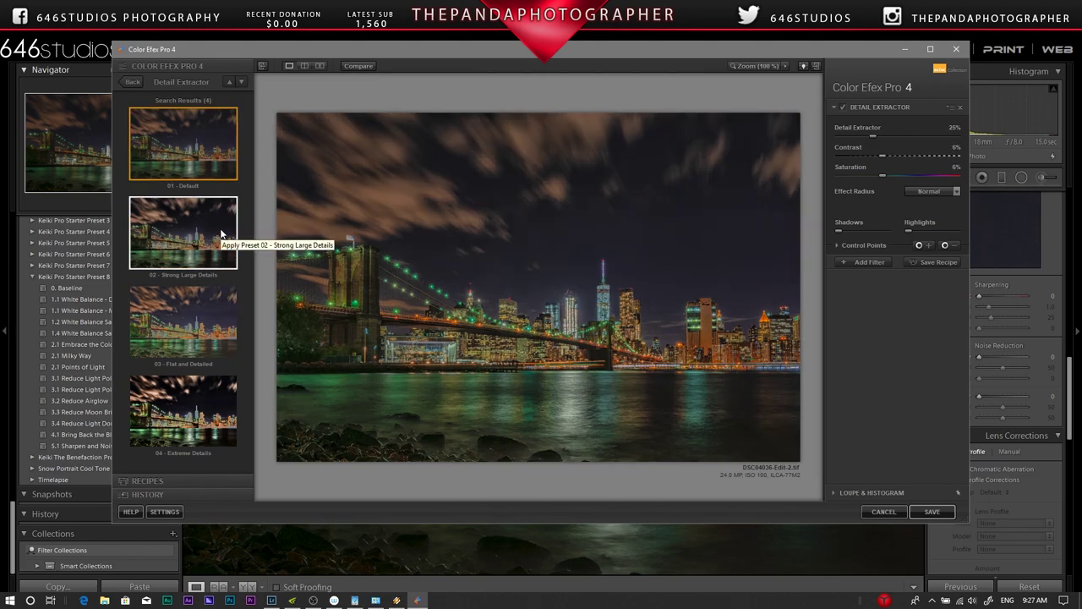
Compare Detail Extractor on and off, raise its strength to 32%, and inspect towers at 100%.
{"action": "left_click", "coordinate": [842, 106]}
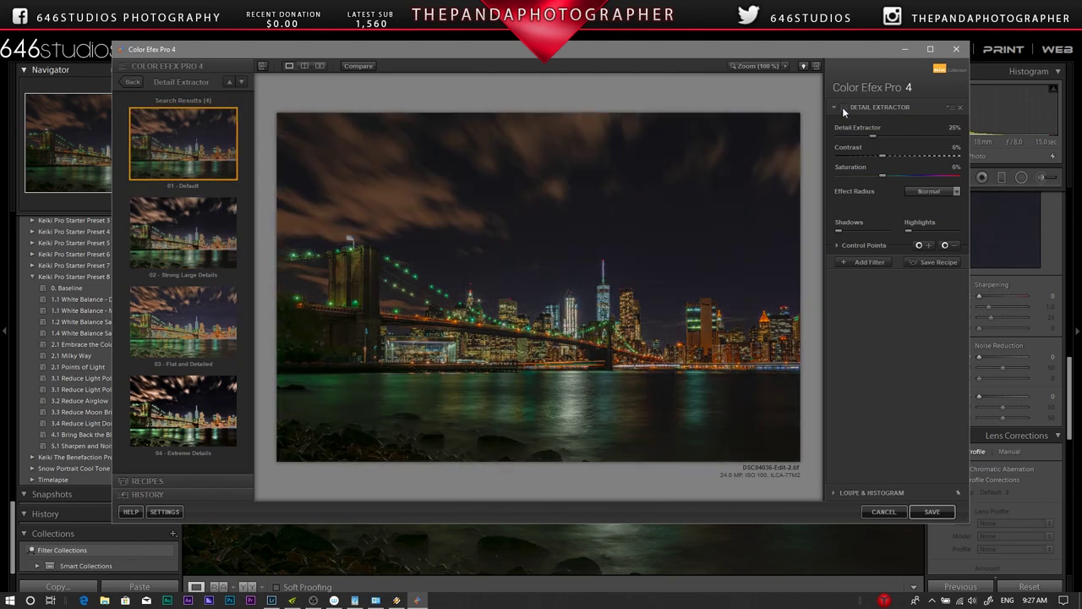
{"action": "left_click", "coordinate": [843, 107]}
{"action": "left_click", "coordinate": [842, 107]}
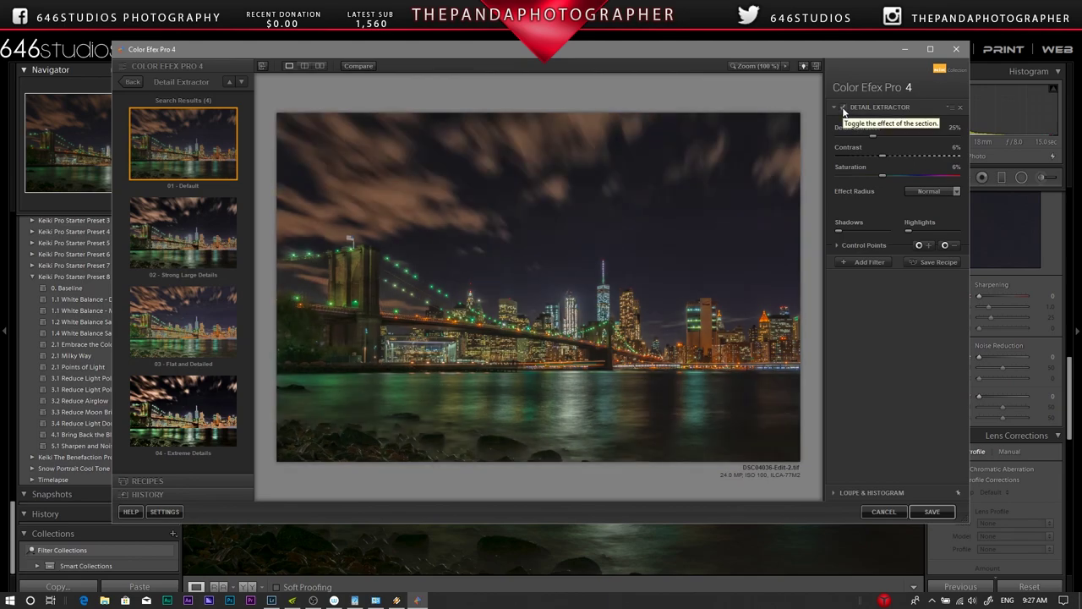
{"action": "left_click", "coordinate": [843, 108]}
{"action": "left_click", "coordinate": [843, 108]}
{"action": "left_click_drag", "start_coordinate": [872, 139], "coordinate": [884, 139]}
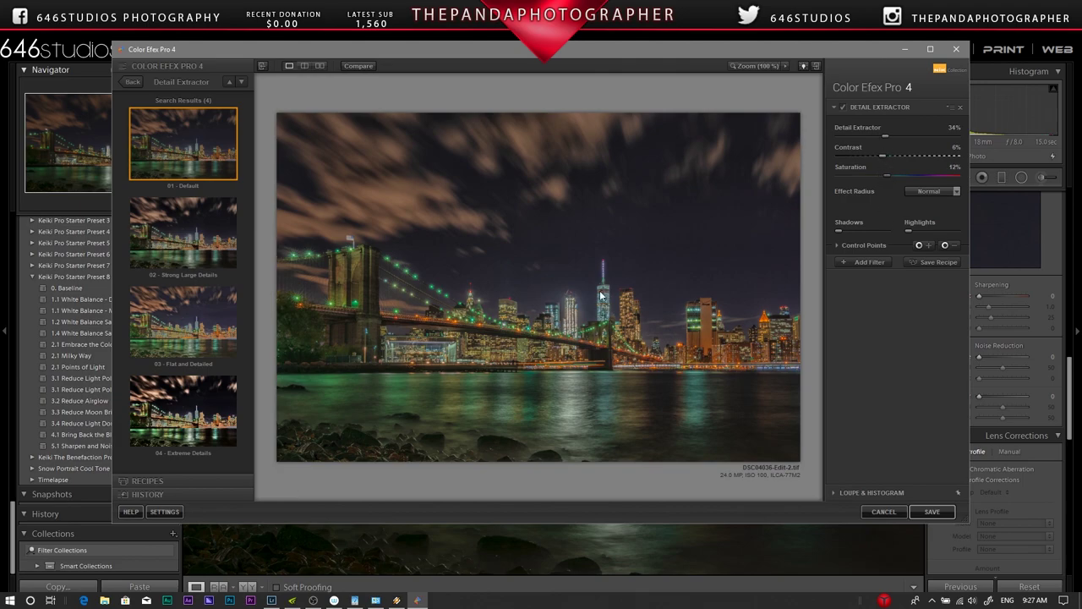
{"action": "left_click", "coordinate": [757, 66]}
{"action": "left_click", "coordinate": [770, 124]}
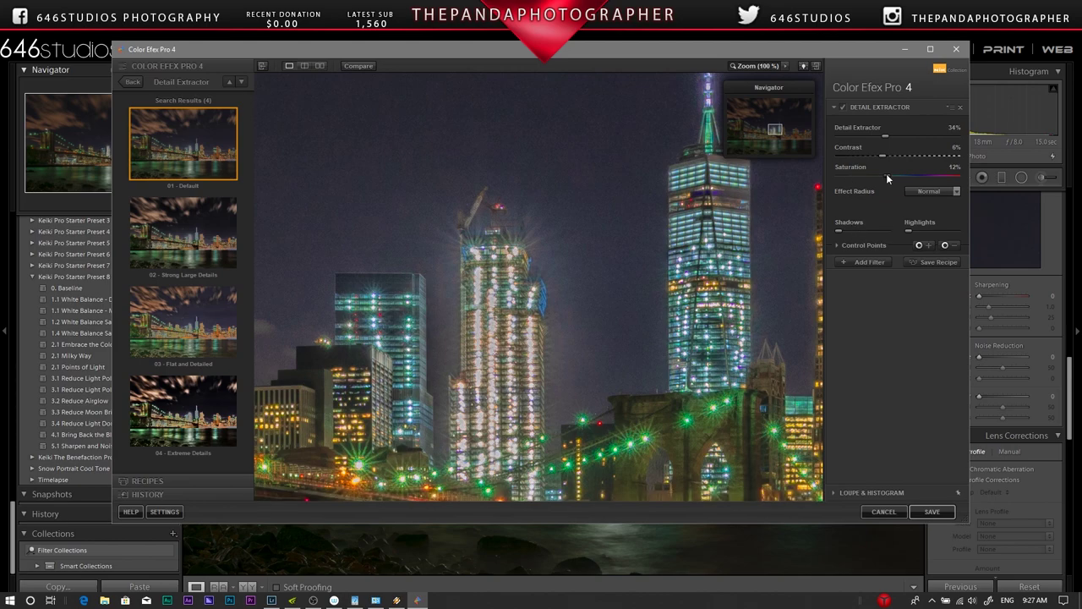
{"action": "left_click", "coordinate": [804, 182]}
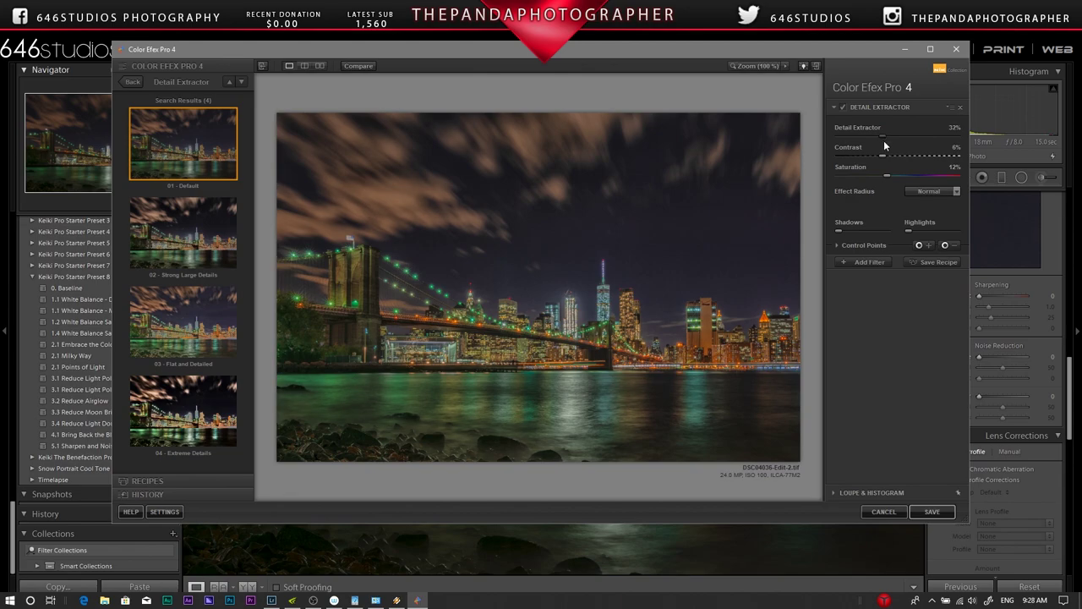
Lower Detail Extractor contrast to -14%, check the towers up close, and add an empty filter slot.
{"action": "mouse_move", "coordinate": [878, 156]}
{"action": "left_mouse_down"}
{"action": "mouse_move", "coordinate": [907, 157]}
{"action": "mouse_move", "coordinate": [866, 155]}
{"action": "left_mouse_up"}
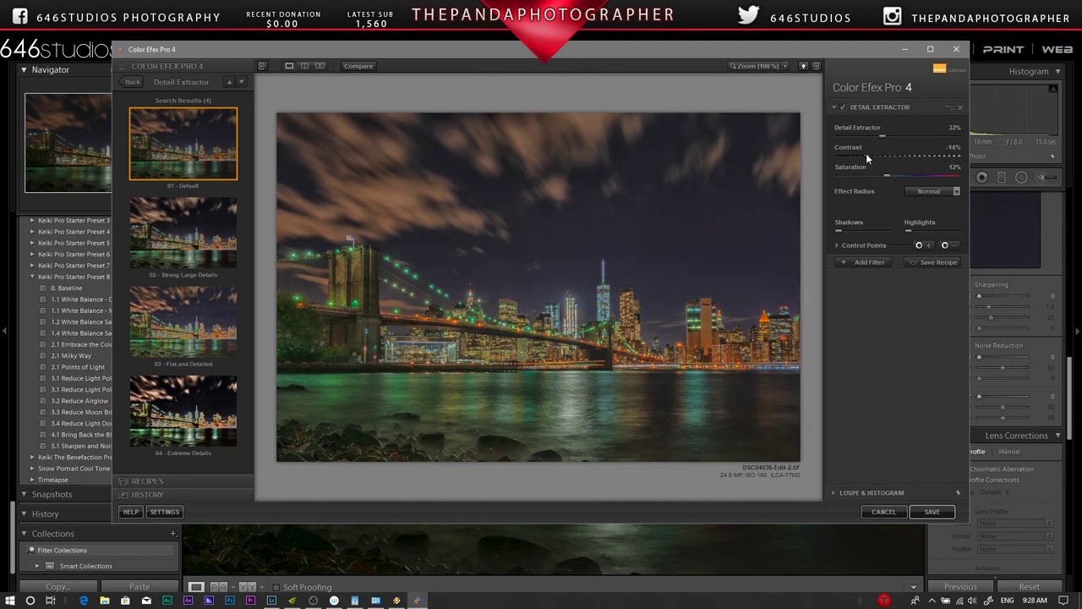
{"action": "left_click", "coordinate": [632, 253]}
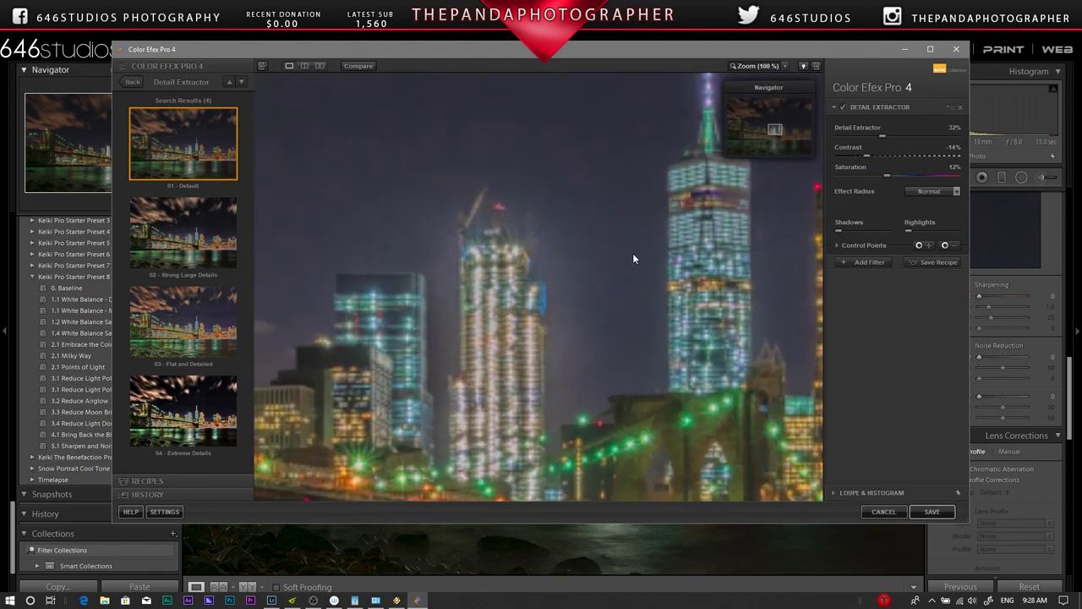
{"action": "left_click_drag", "start_coordinate": [772, 132], "coordinate": [788, 129]}
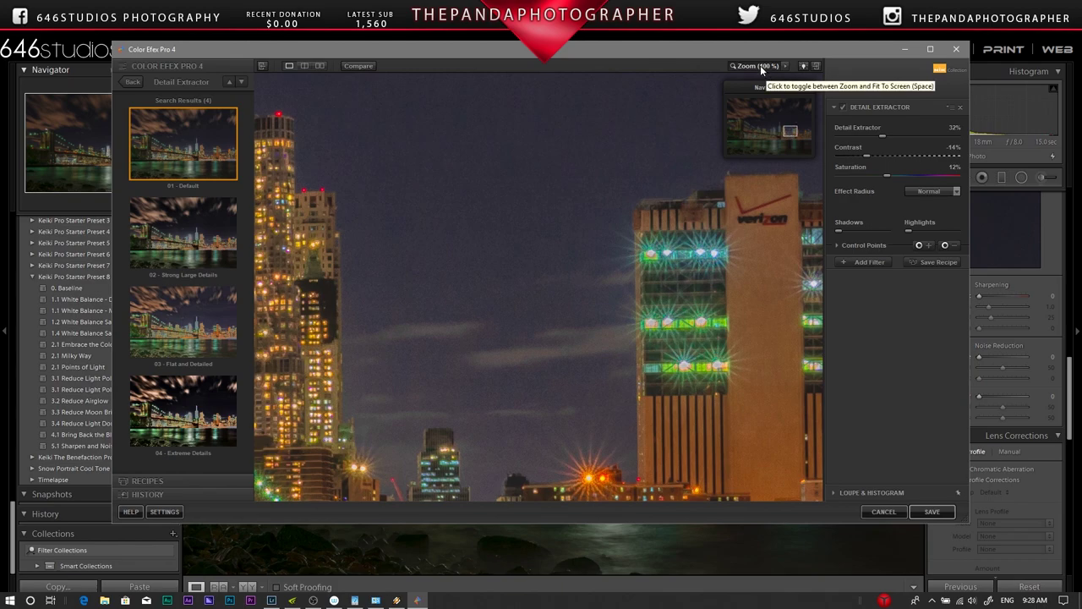
{"action": "left_click", "coordinate": [761, 66]}
{"action": "left_click", "coordinate": [861, 262]}
{"action": "left_click", "coordinate": [133, 82]}
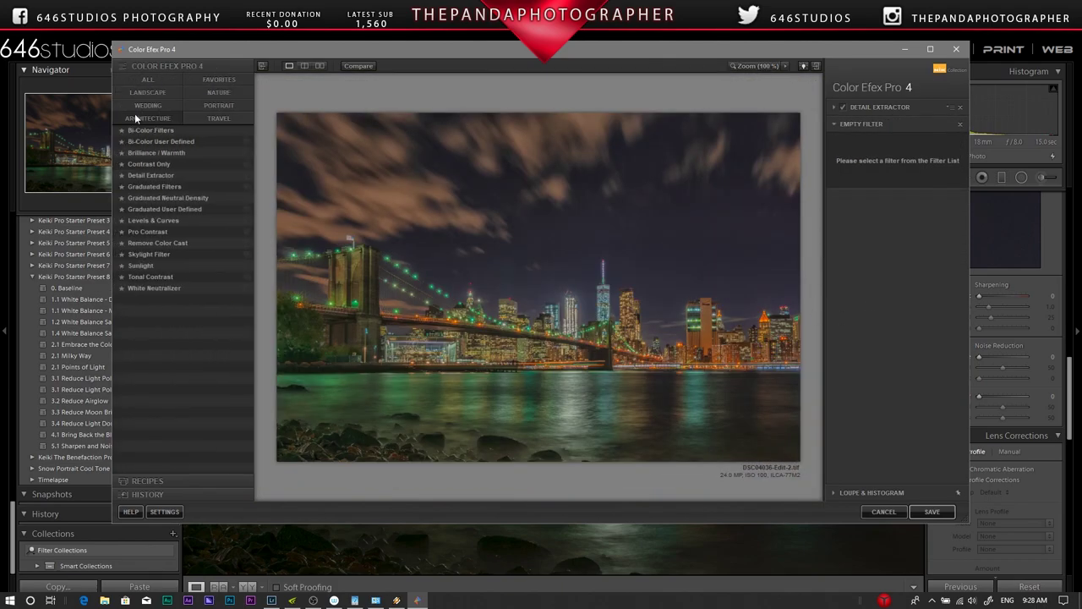
Apply Pro Contrast 02 - Auto Enhance at 20% opacity with reduced dynamic contrast.
{"action": "left_click", "coordinate": [221, 237]}
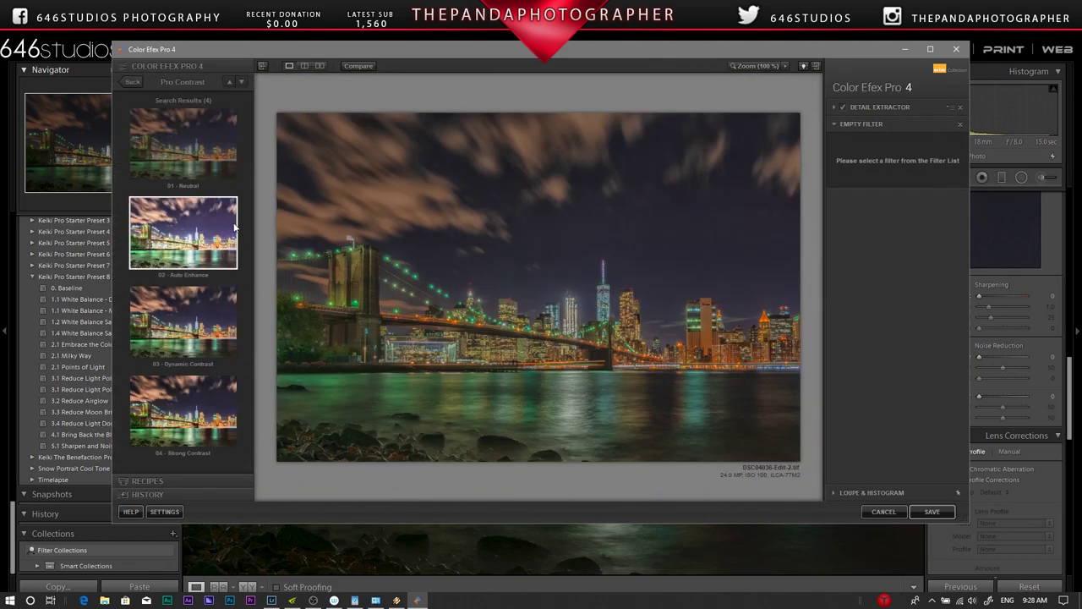
{"action": "left_click", "coordinate": [220, 239]}
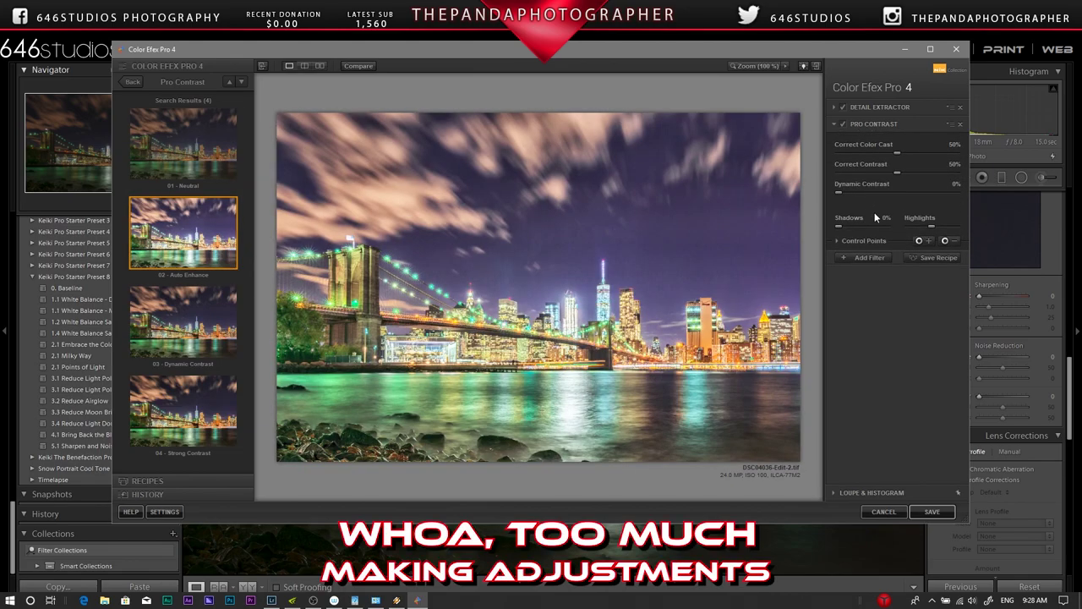
{"action": "left_click", "coordinate": [839, 240]}
{"action": "left_click_drag", "start_coordinate": [957, 267], "coordinate": [866, 263]}
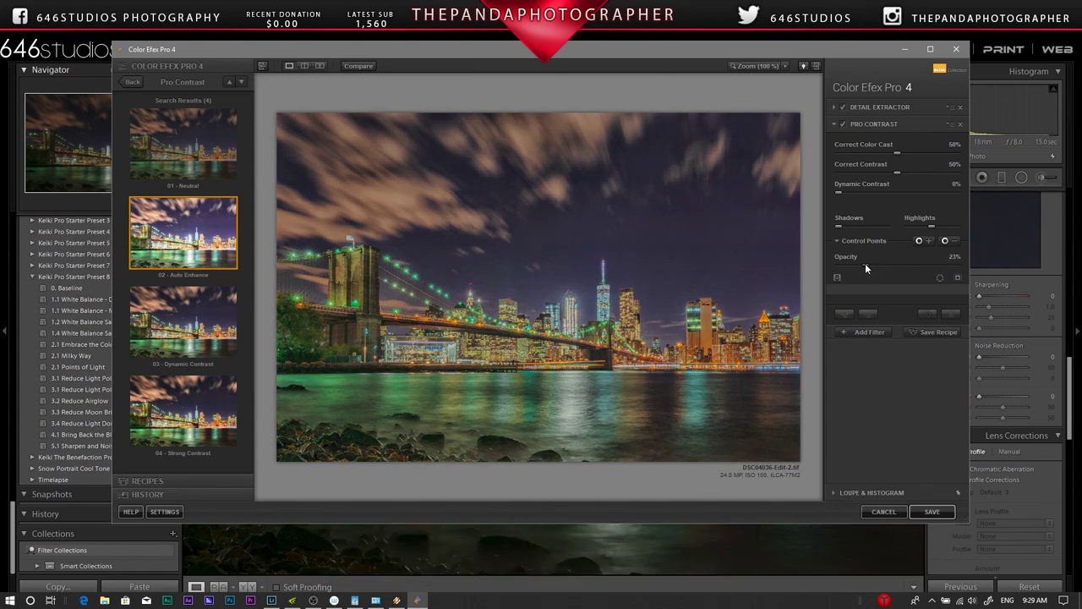
{"action": "left_click_drag", "start_coordinate": [862, 265], "coordinate": [861, 265]}
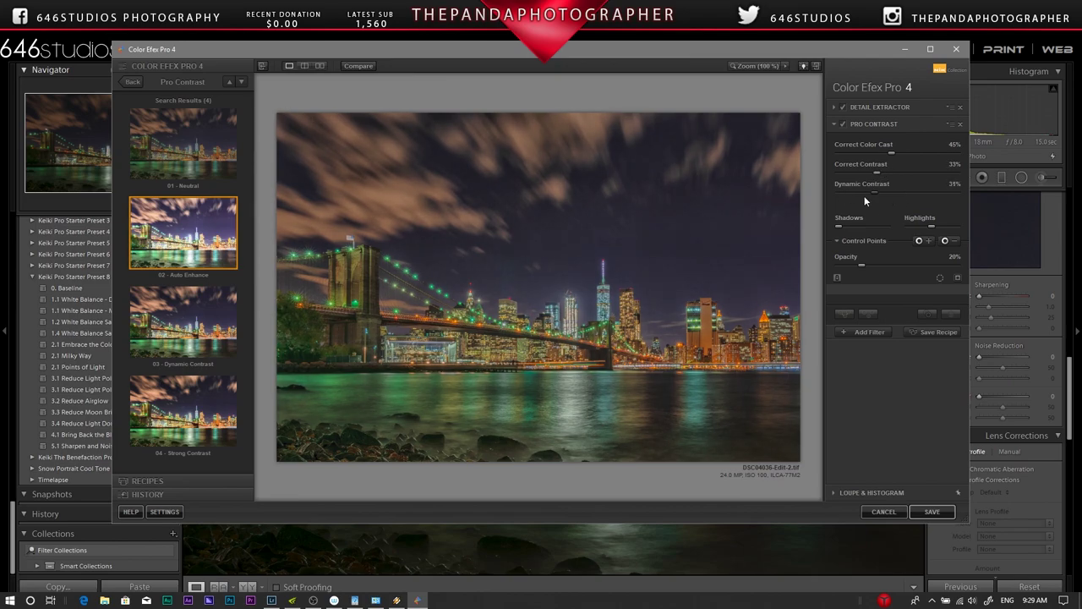
{"action": "left_click_drag", "start_coordinate": [871, 200], "coordinate": [862, 201]}
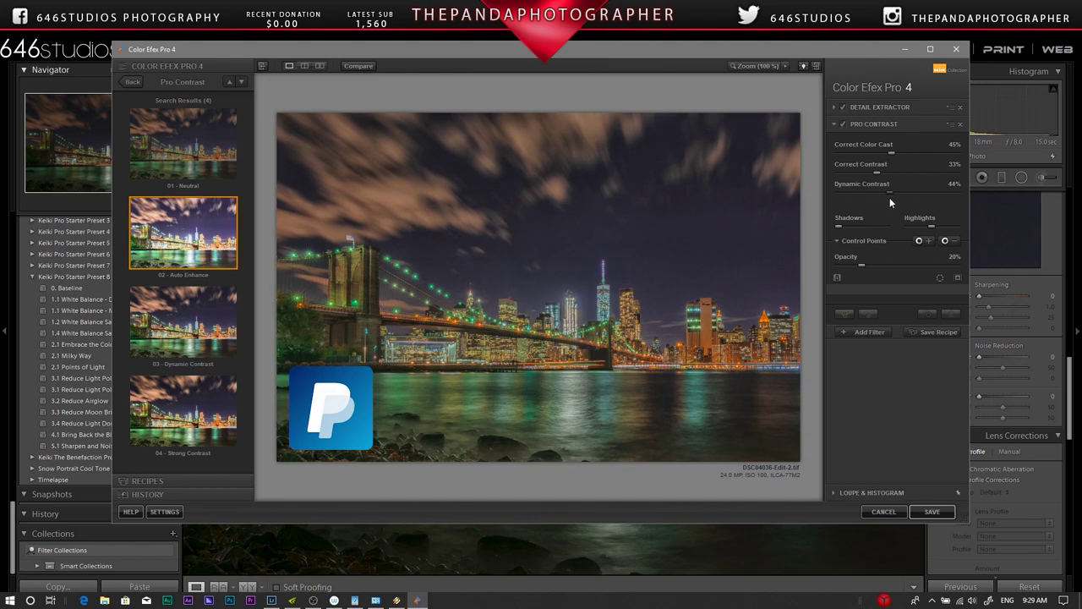
Inspect the Pro Contrast result at 100% on the bridge deck and towers, then fit.
{"action": "left_click", "coordinate": [756, 66]}
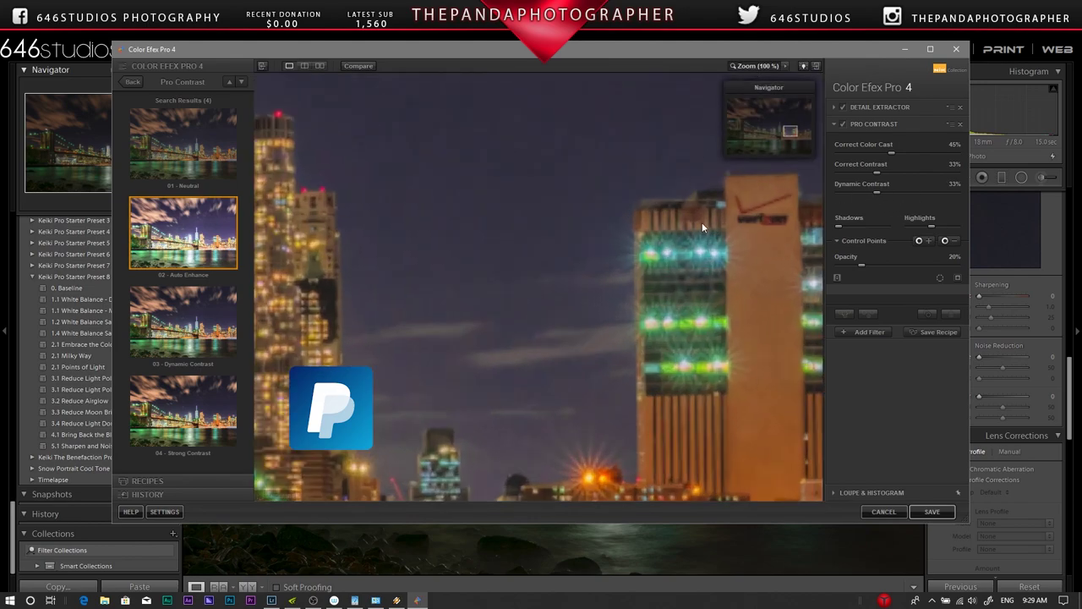
{"action": "left_click_drag", "start_coordinate": [790, 129], "coordinate": [783, 140]}
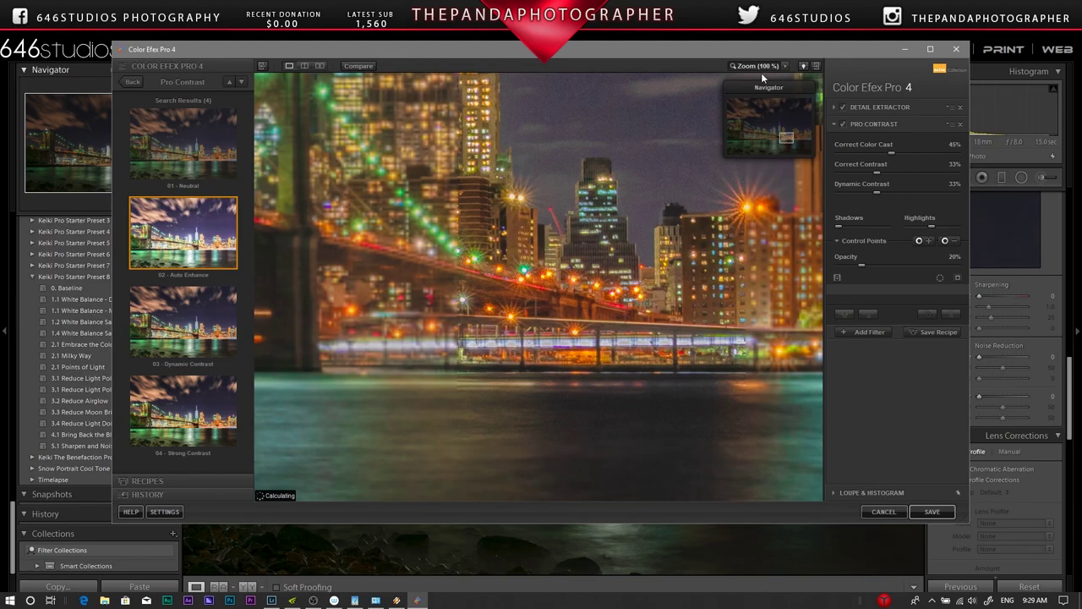
{"action": "left_click", "coordinate": [781, 128]}
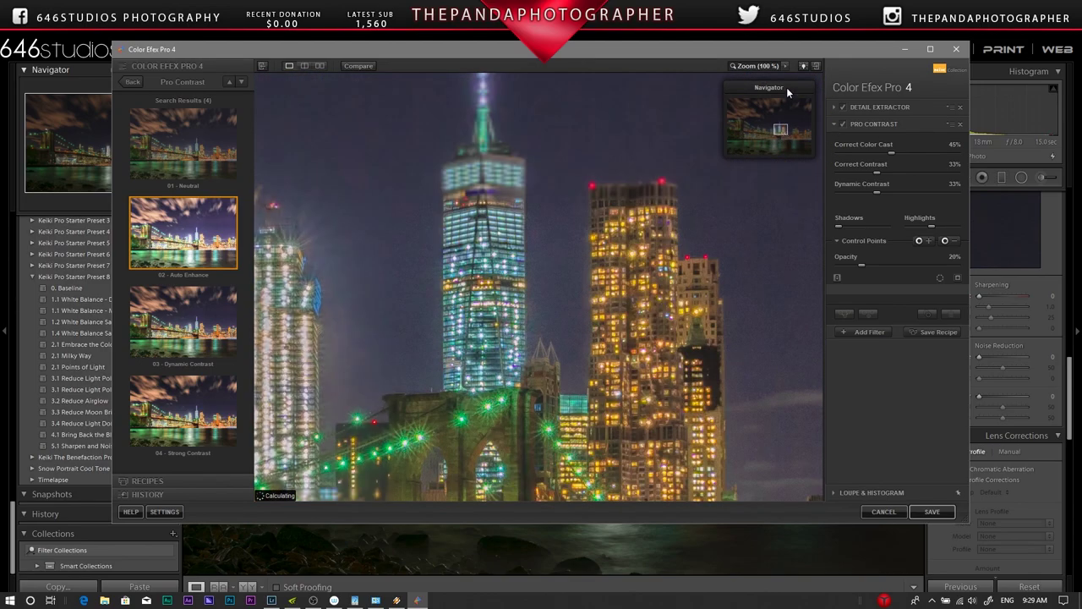
{"action": "left_click", "coordinate": [757, 66]}
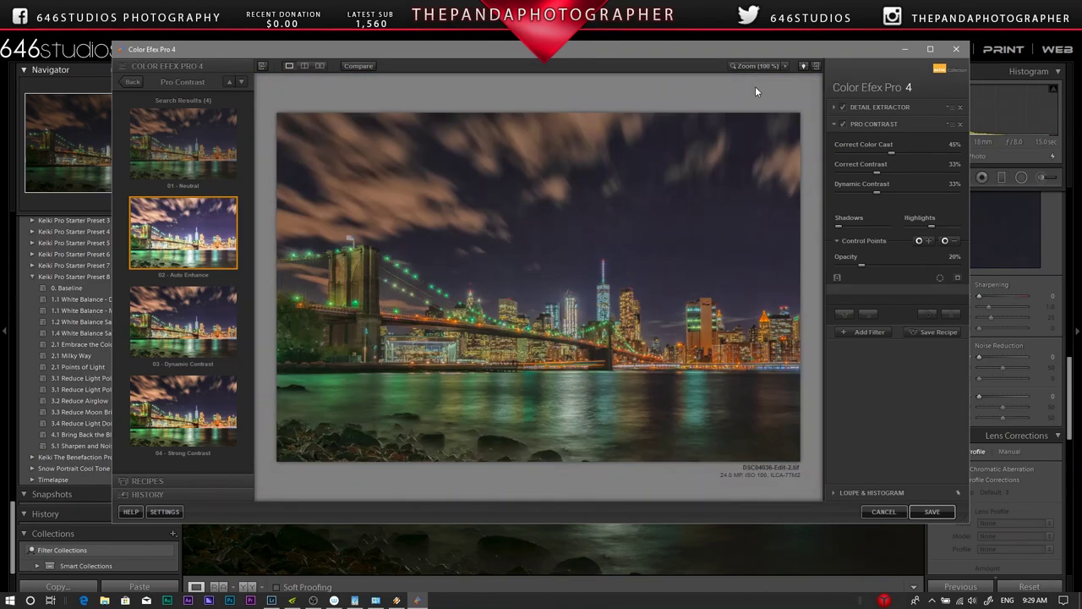
Add a Glamour Glow filter to the Color Efex Pro 4 stack.
{"action": "left_click", "coordinate": [867, 332]}
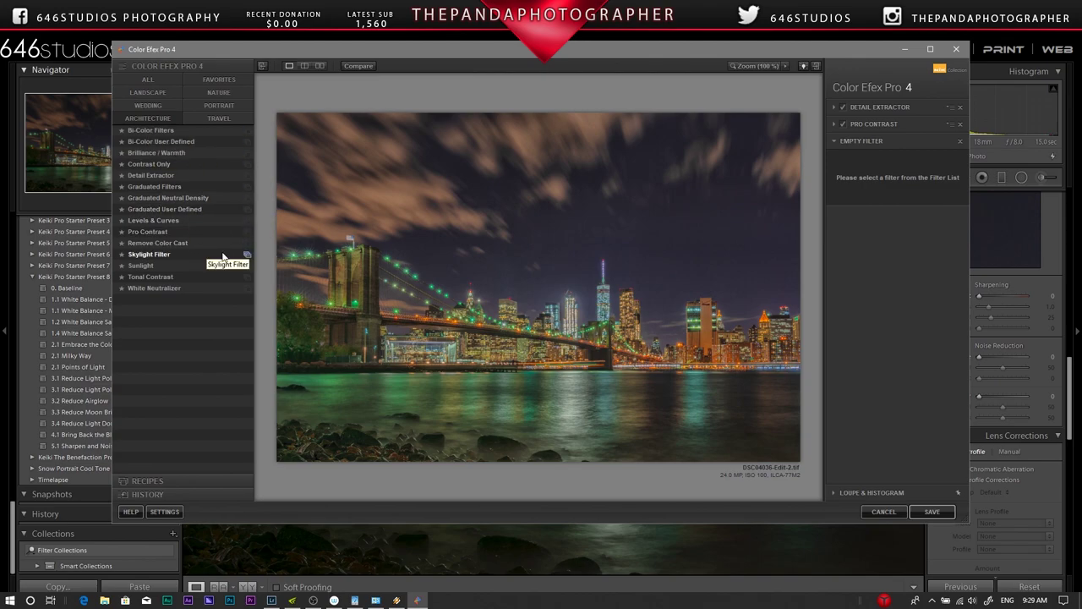
{"action": "left_click", "coordinate": [226, 117]}
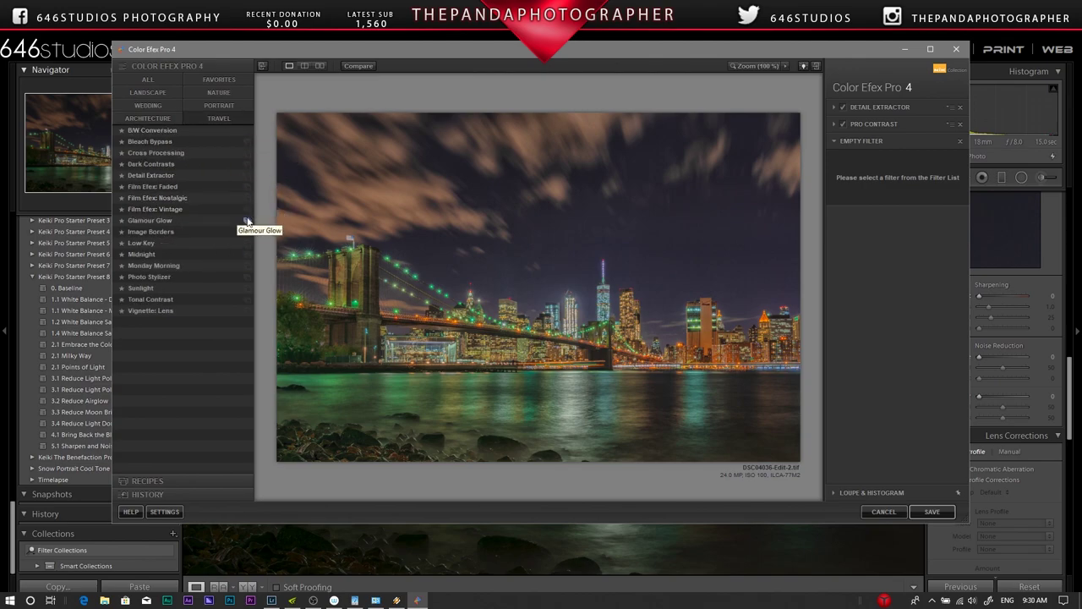
{"action": "left_click", "coordinate": [247, 221]}
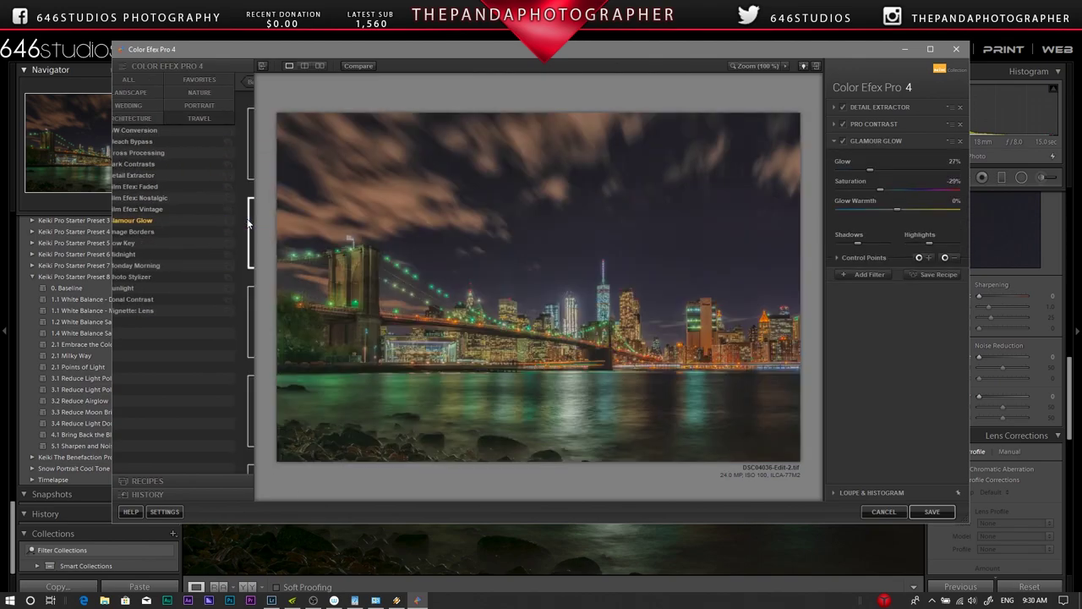
{"action": "left_click", "coordinate": [247, 221]}
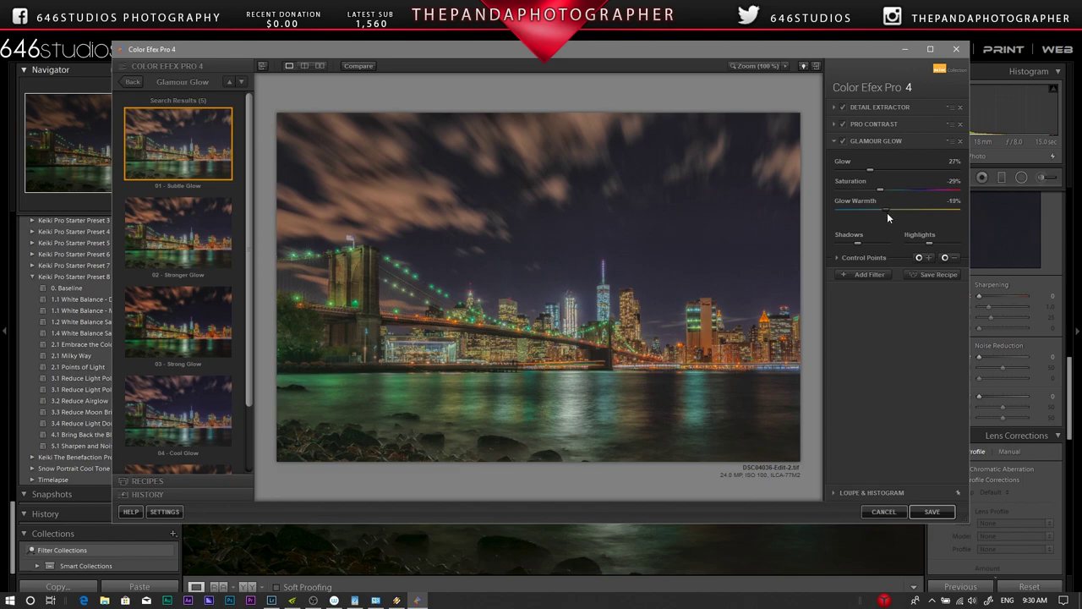
Confirm Glamour Glow is enabled and save the filtered image back to Lightroom.
{"action": "left_click", "coordinate": [843, 141]}
{"action": "left_click", "coordinate": [927, 513]}
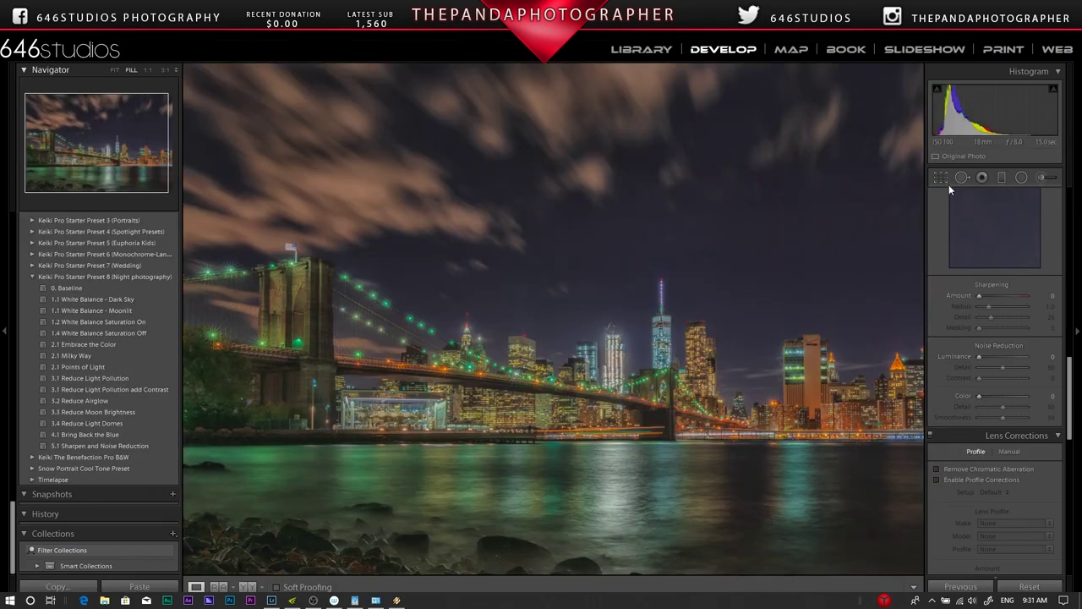
{"action": "left_click", "coordinate": [961, 178]}
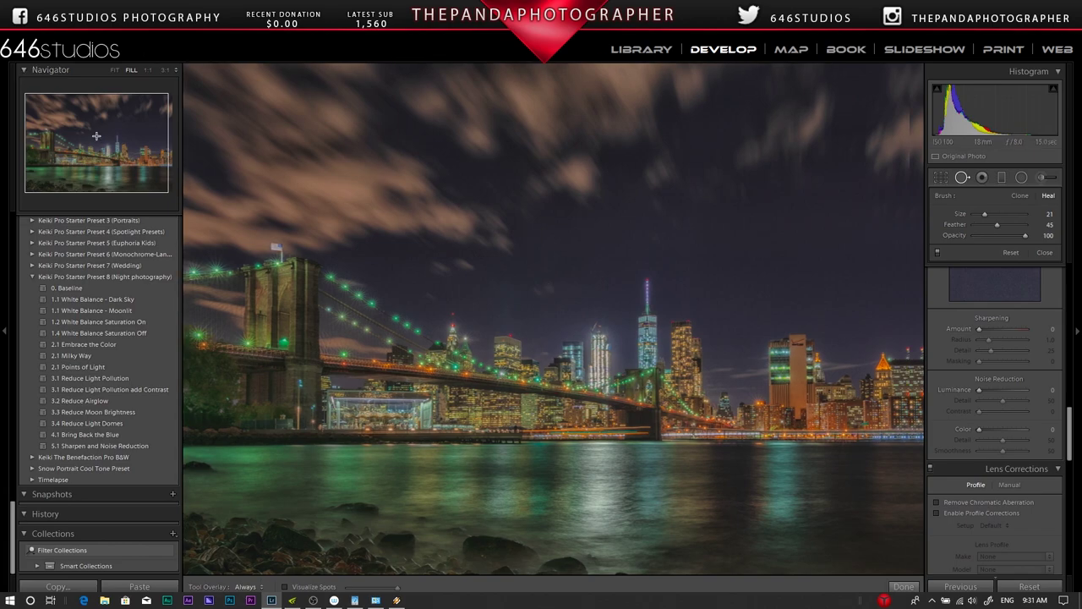
Zoom to full size and heal two sky blemishes, repositioning sources and adding feather.
{"action": "key", "text": "z"}
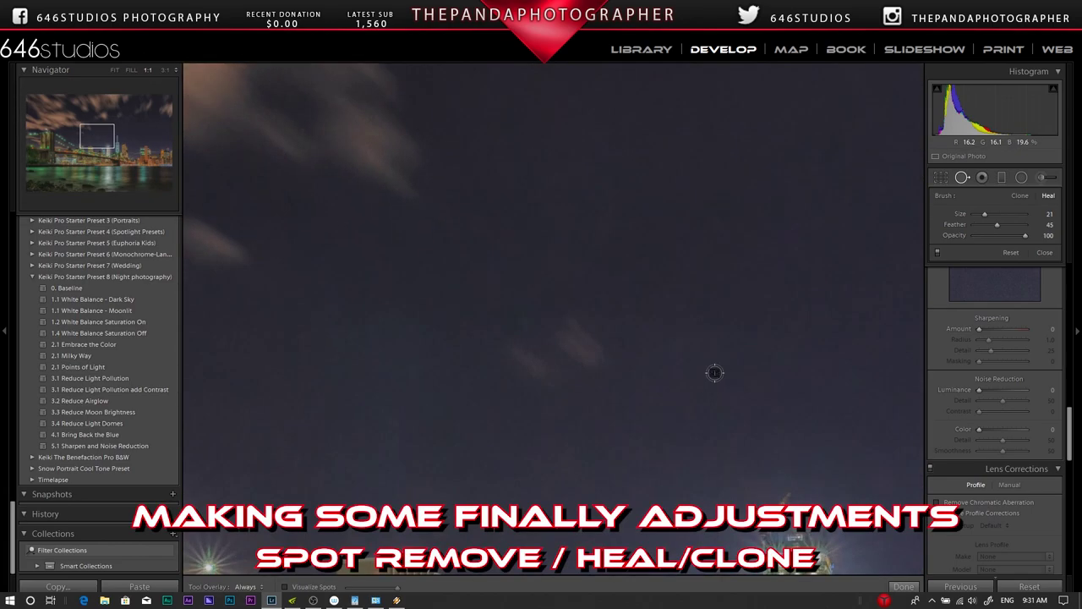
{"action": "left_click_drag", "start_coordinate": [609, 372], "coordinate": [558, 321]}
{"action": "left_click_drag", "start_coordinate": [579, 371], "coordinate": [664, 335]}
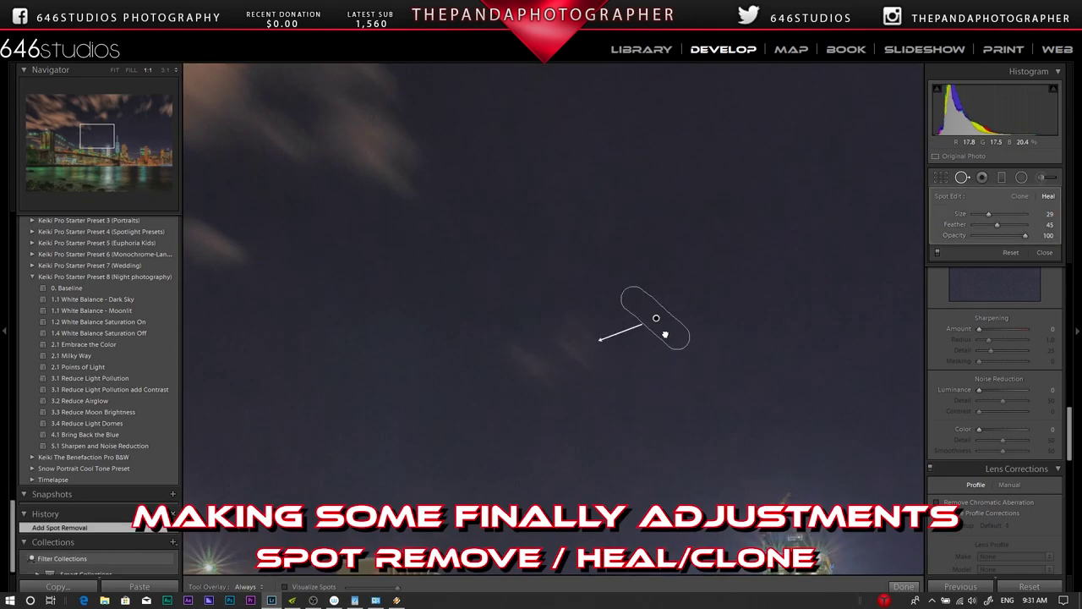
{"action": "left_click_drag", "start_coordinate": [550, 377], "coordinate": [517, 346]}
{"action": "left_click_drag", "start_coordinate": [662, 524], "coordinate": [648, 398]}
{"action": "left_click", "coordinate": [565, 339]}
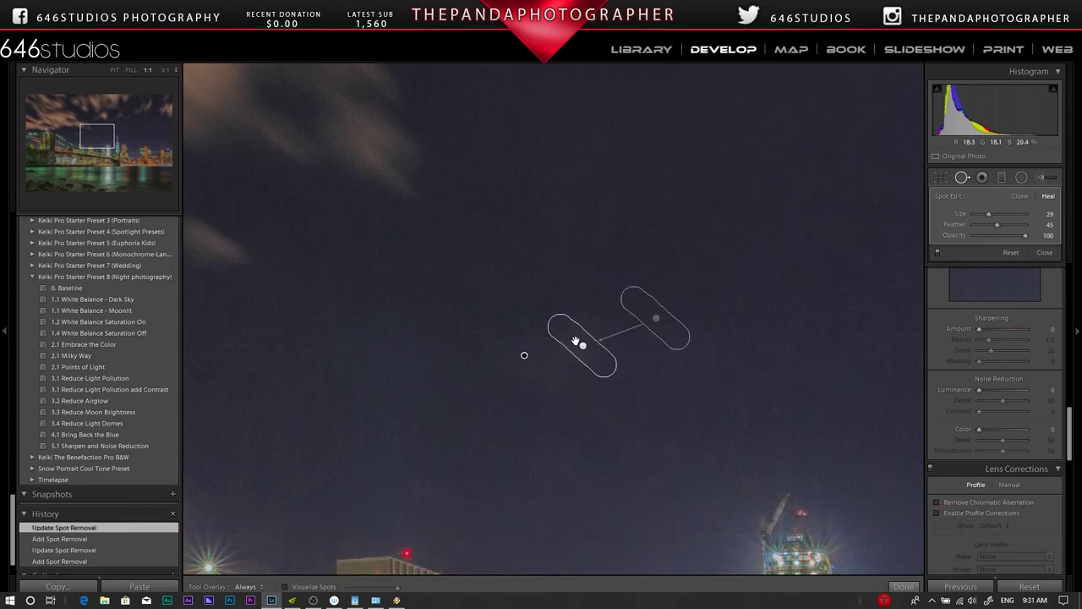
{"action": "left_click", "coordinate": [524, 355]}
{"action": "left_click", "coordinate": [600, 349]}
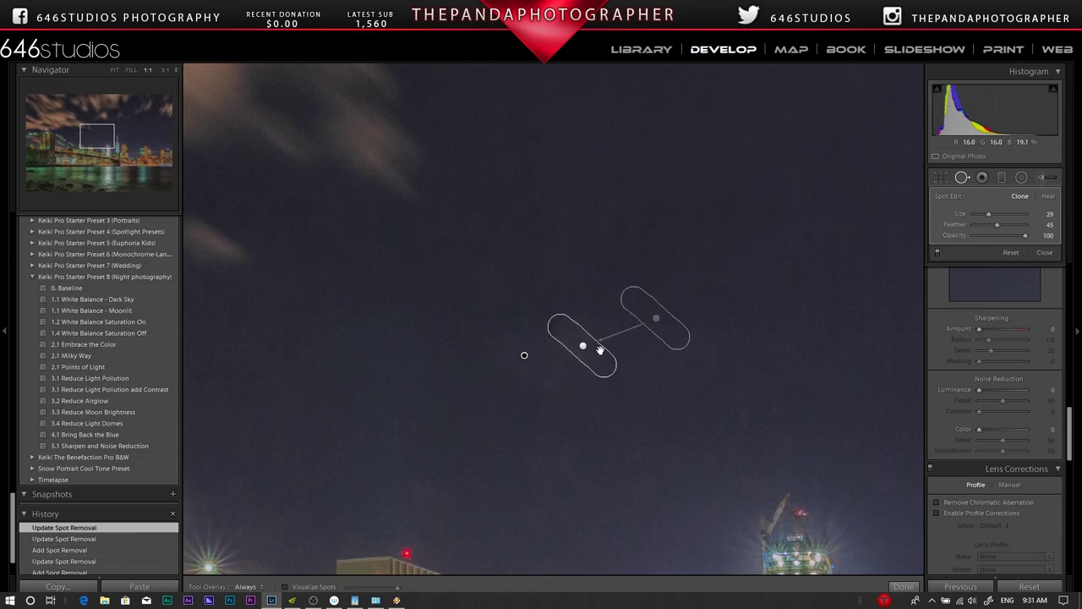
{"action": "left_click", "coordinate": [999, 232]}
{"action": "left_click", "coordinate": [963, 176]}
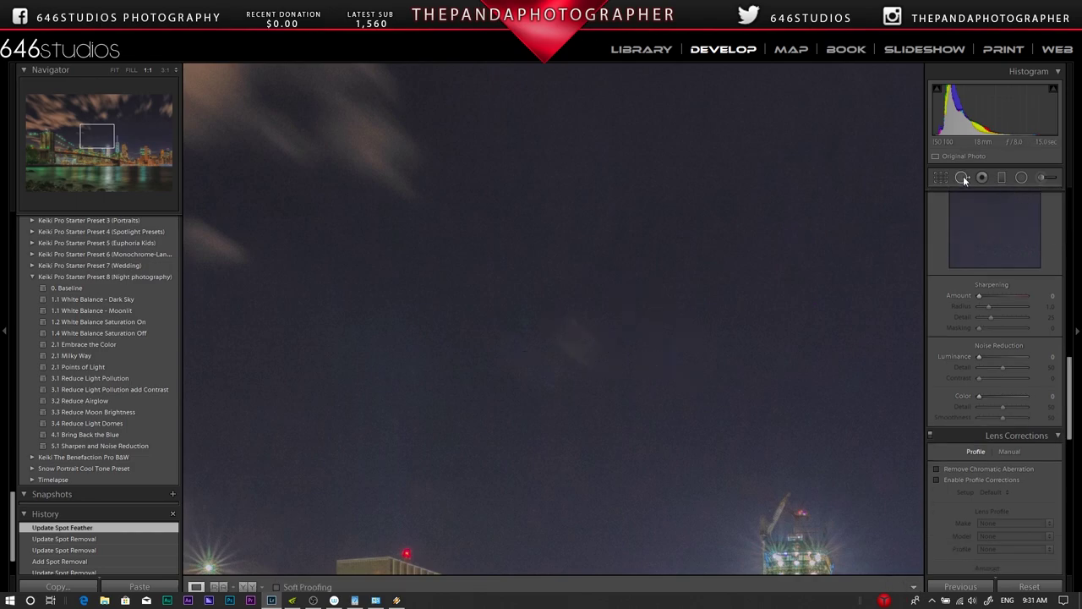
Replace the existing heal spots with a single new heal over the sky blemish.
{"action": "left_click", "coordinate": [963, 176]}
{"action": "key", "text": "Delete"}
{"action": "mouse_move", "coordinate": [556, 335]}
{"action": "left_mouse_down"}
{"action": "mouse_move", "coordinate": [595, 351]}
{"action": "mouse_move", "coordinate": [545, 331]}
{"action": "left_mouse_up"}
{"action": "left_click", "coordinate": [903, 586]}
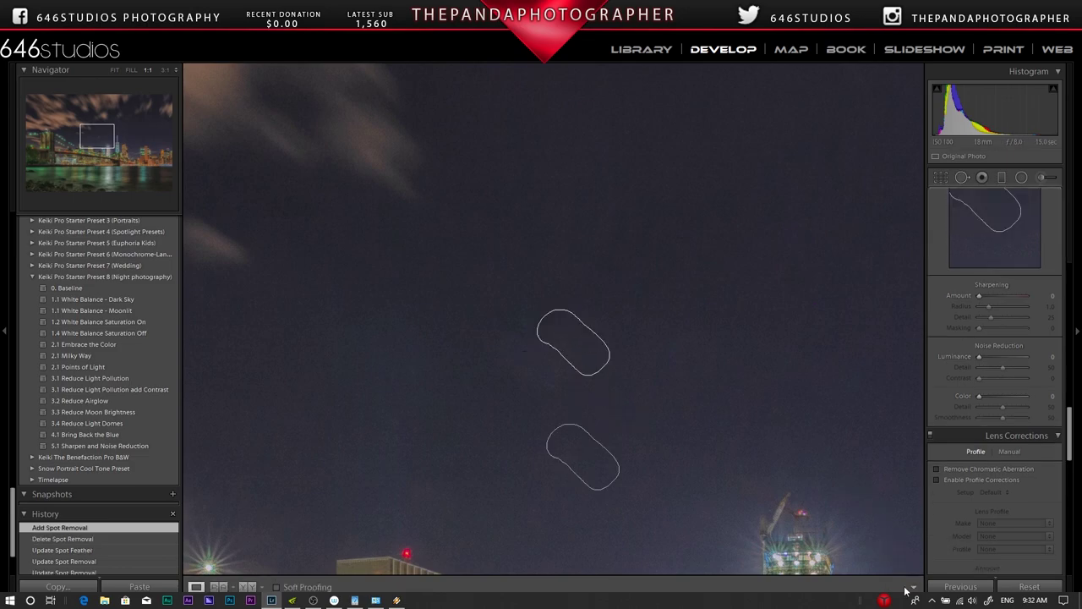
{"action": "left_click_drag", "start_coordinate": [98, 135], "coordinate": [80, 135]}
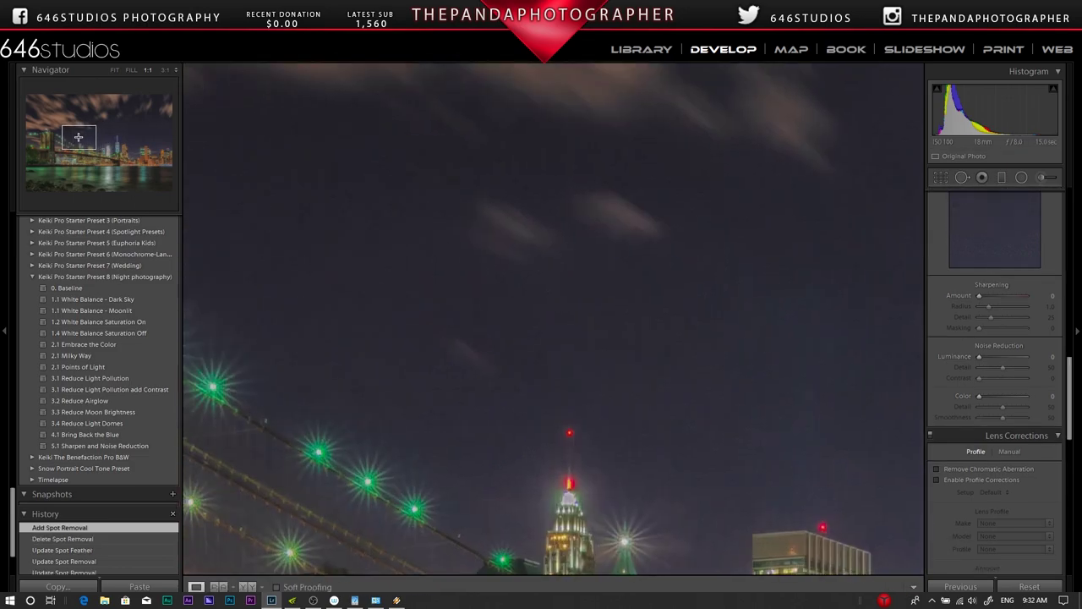
Heal a sky blemish near the bridge tower, sourcing from cleaner sky.
{"action": "key", "text": "q"}
{"action": "left_click_drag", "start_coordinate": [414, 396], "coordinate": [461, 425]}
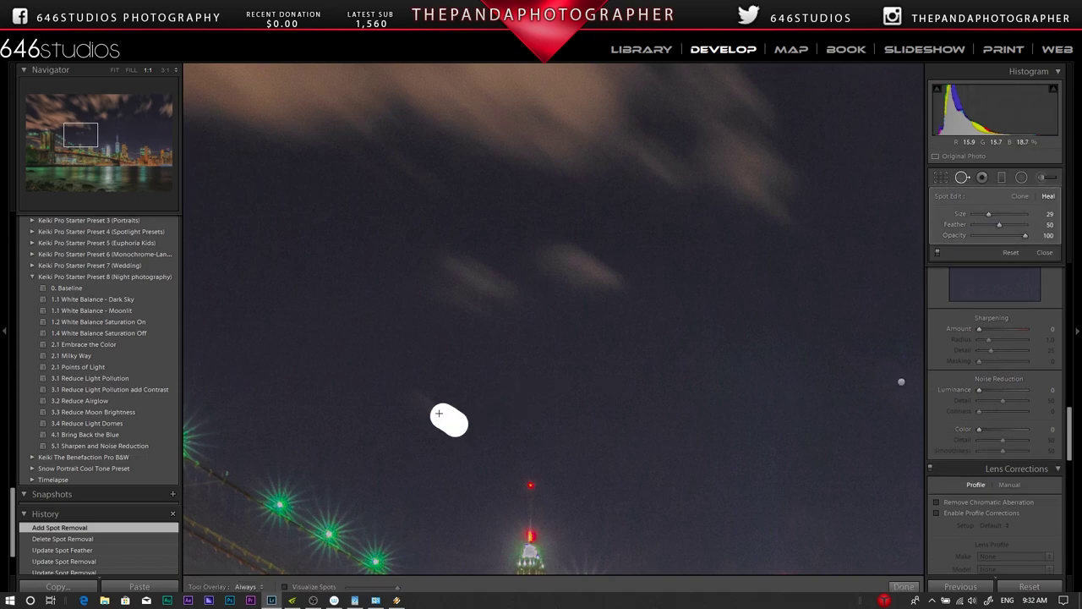
{"action": "left_click_drag", "start_coordinate": [378, 208], "coordinate": [341, 291]}
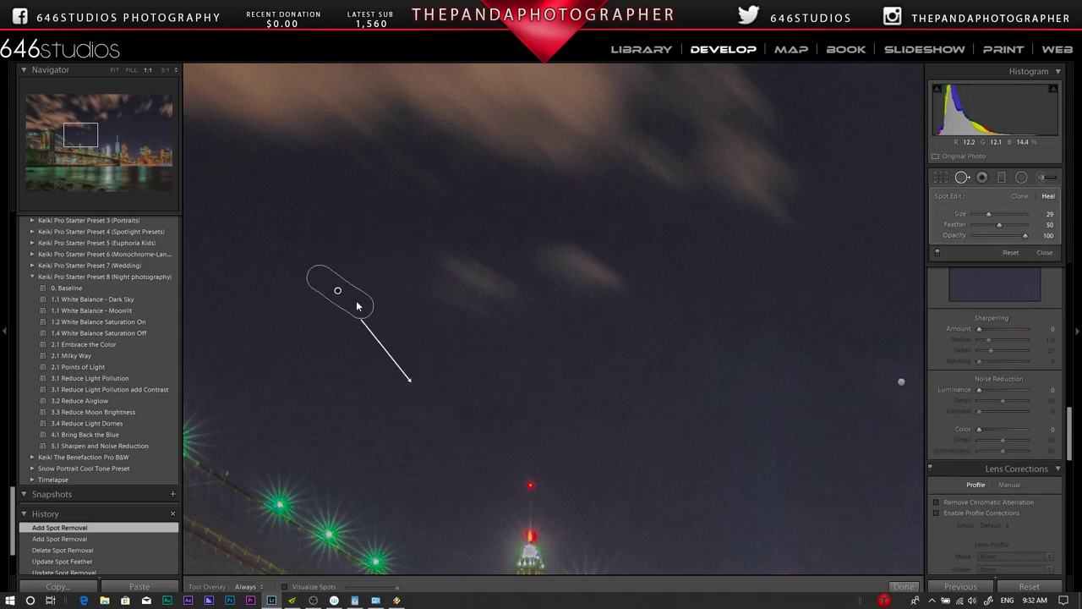
{"action": "left_click", "coordinate": [93, 137]}
{"action": "left_click_drag", "start_coordinate": [92, 137], "coordinate": [101, 145]}
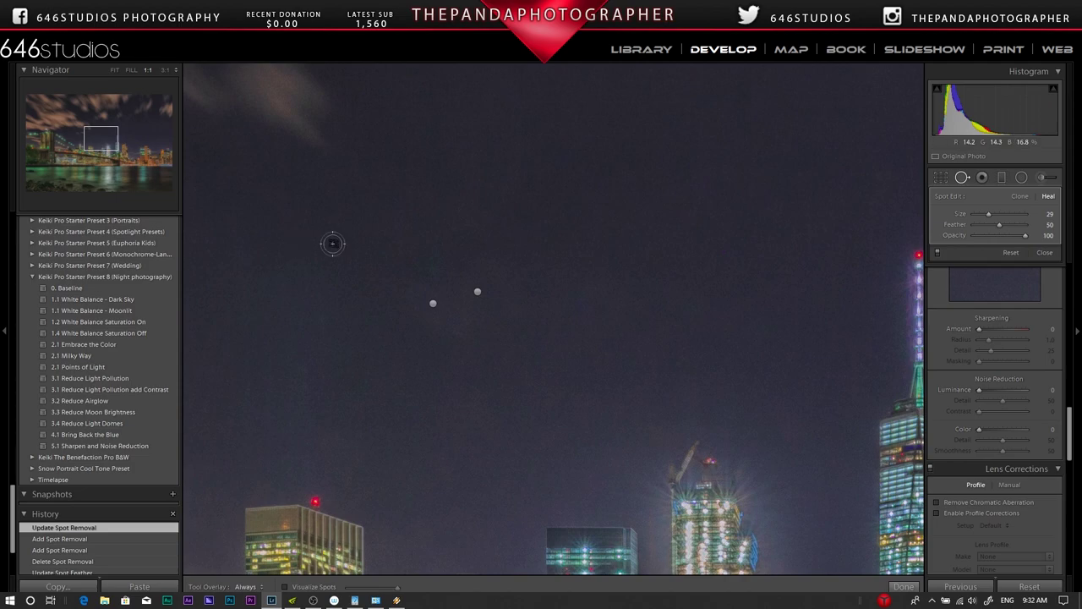
Heal the two spots beside the skyline tower from clear sky, then scan the sky and zoom out.
{"action": "mouse_move", "coordinate": [446, 253]}
{"action": "left_mouse_down"}
{"action": "mouse_move", "coordinate": [409, 294]}
{"action": "mouse_move", "coordinate": [457, 337]}
{"action": "mouse_move", "coordinate": [456, 245]}
{"action": "mouse_move", "coordinate": [437, 299]}
{"action": "mouse_move", "coordinate": [485, 297]}
{"action": "mouse_move", "coordinate": [465, 293]}
{"action": "left_mouse_up"}
{"action": "left_click_drag", "start_coordinate": [459, 500], "coordinate": [636, 224]}
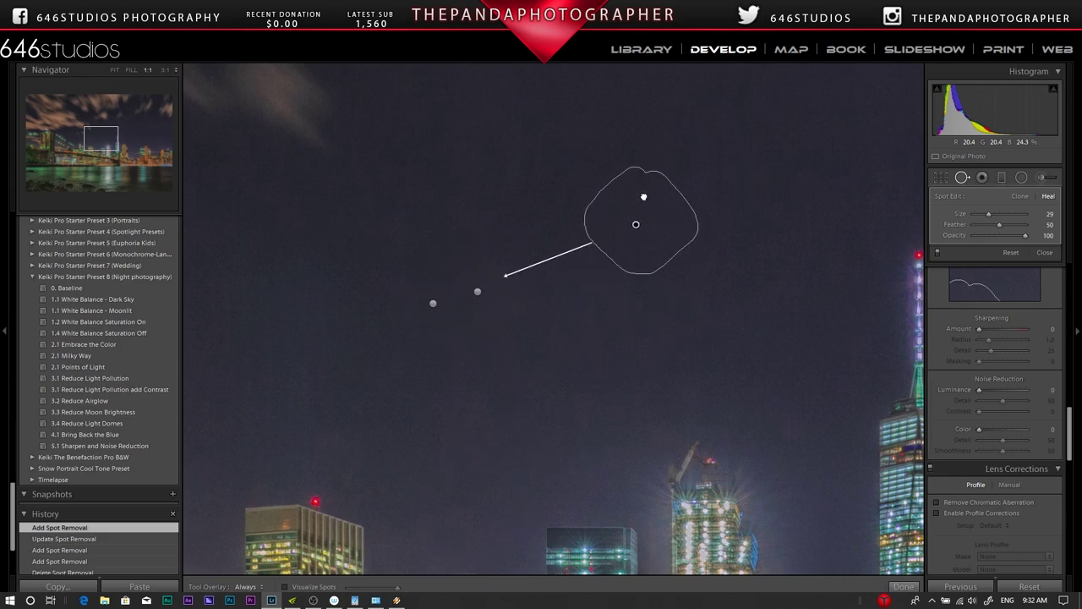
{"action": "left_click", "coordinate": [902, 585]}
{"action": "left_click", "coordinate": [107, 133]}
{"action": "mouse_move", "coordinate": [108, 133]}
{"action": "left_mouse_down"}
{"action": "mouse_move", "coordinate": [157, 121]}
{"action": "mouse_move", "coordinate": [113, 116]}
{"action": "mouse_move", "coordinate": [114, 134]}
{"action": "mouse_move", "coordinate": [42, 140]}
{"action": "mouse_move", "coordinate": [107, 172]}
{"action": "left_mouse_up"}
{"action": "left_click", "coordinate": [616, 100]}
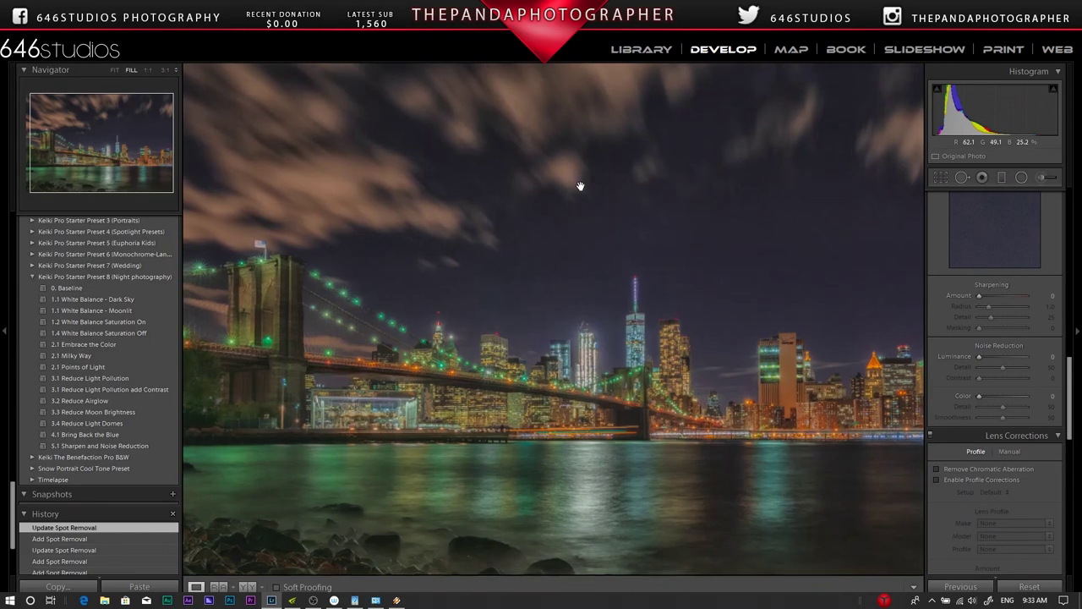
Add the 646Studios Copyright info metadata preset, then apply 3.3 Reduce Moon Brightness in Develop.
{"action": "left_click", "coordinate": [640, 51]}
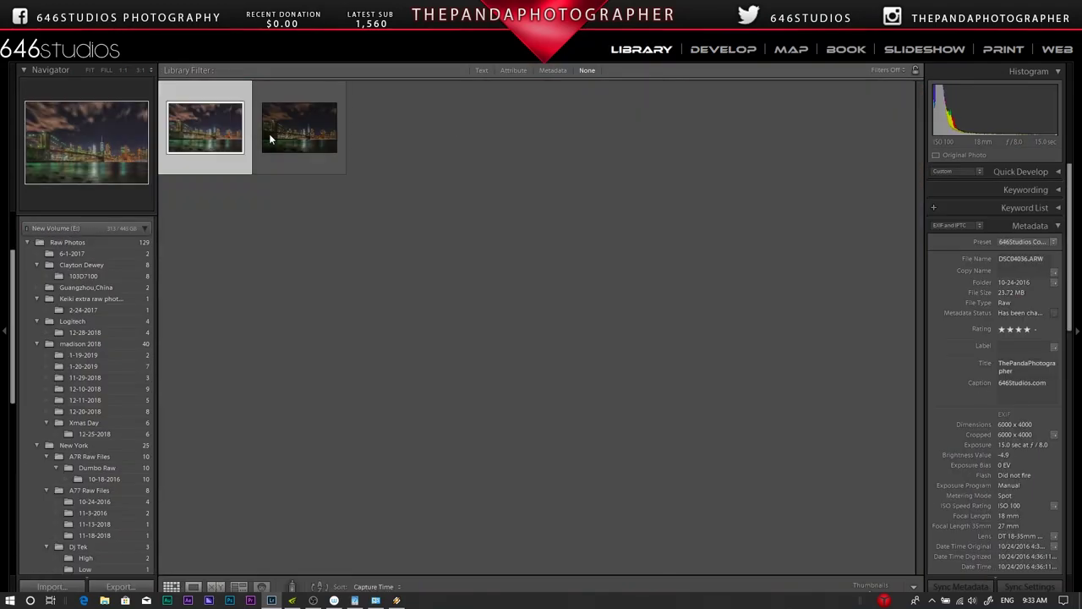
{"action": "right_click", "coordinate": [222, 125]}
{"action": "left_click", "coordinate": [420, 446]}
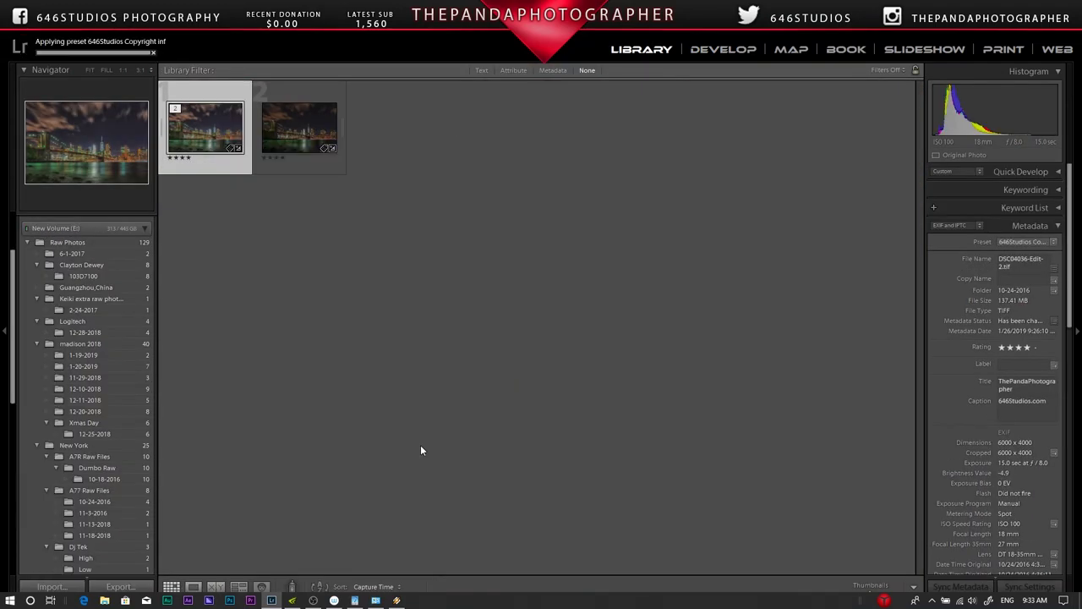
{"action": "key", "text": "d"}
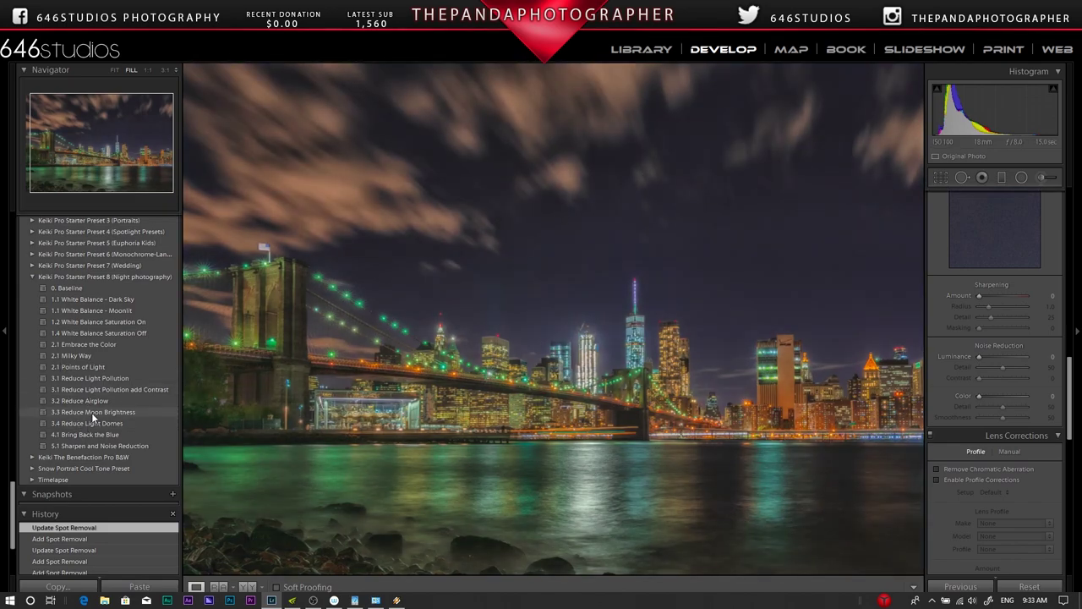
{"action": "left_click", "coordinate": [93, 412]}
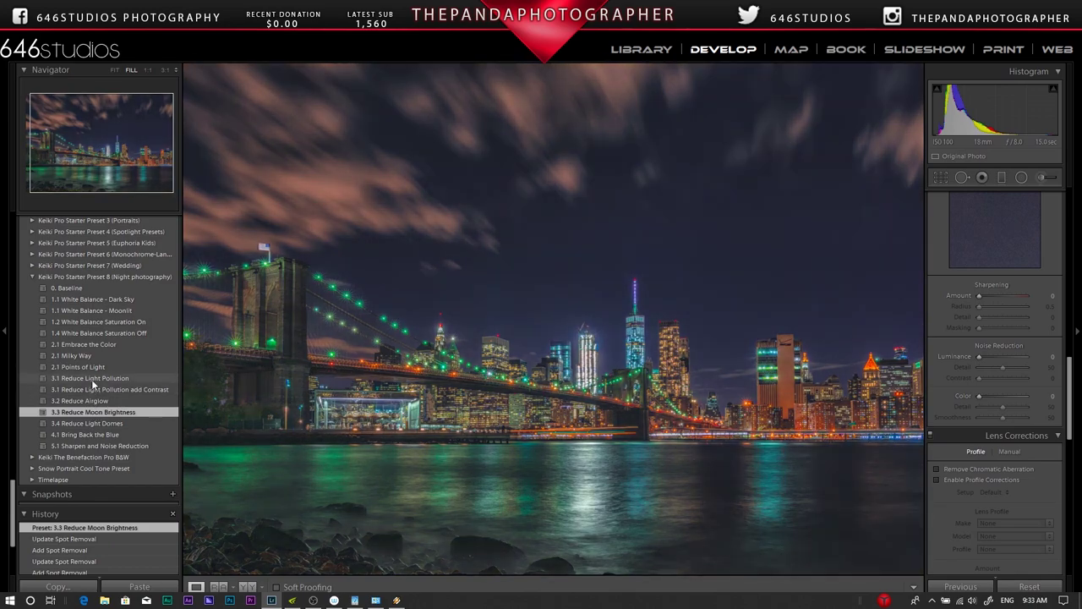
Apply the 3.1 Reduce Light Pollution preset and inspect the skyline at full size.
{"action": "left_click", "coordinate": [93, 379]}
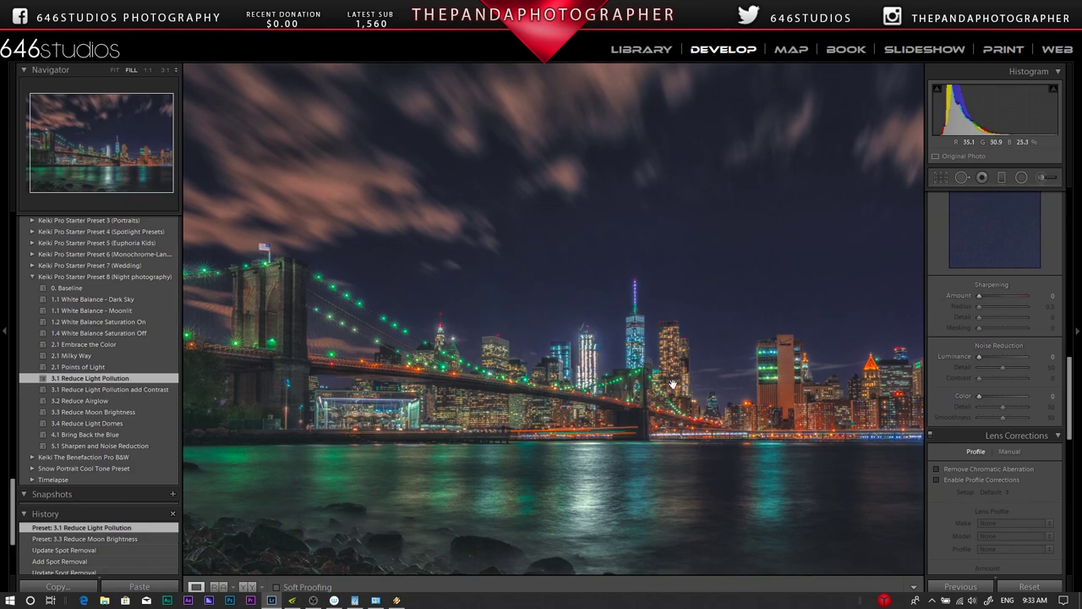
{"action": "left_click", "coordinate": [597, 329]}
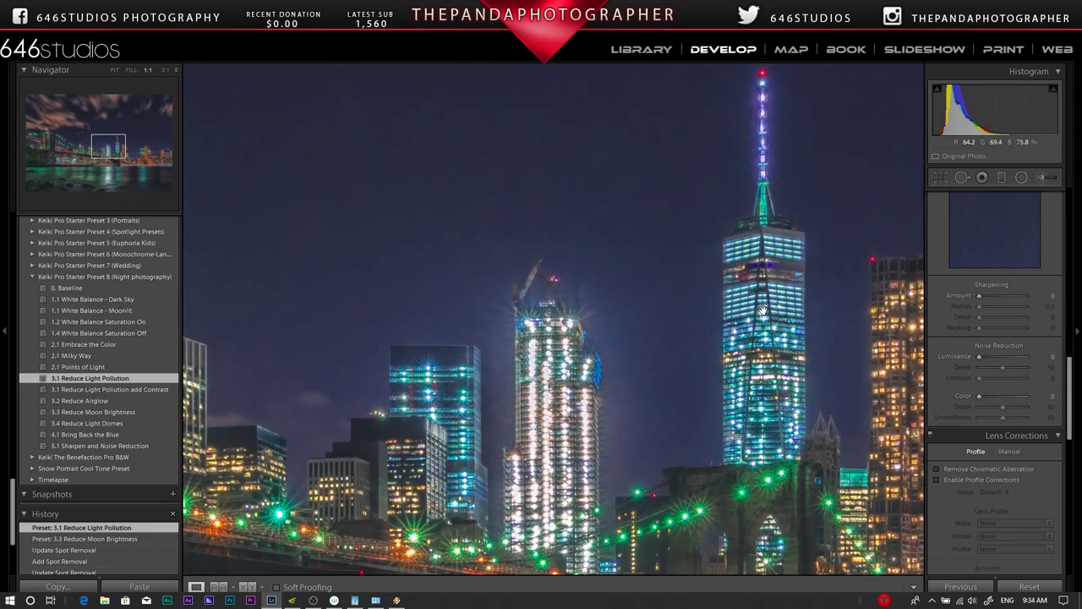
{"action": "mouse_move", "coordinate": [773, 313]}
{"action": "left_mouse_down"}
{"action": "mouse_move", "coordinate": [600, 313]}
{"action": "mouse_move", "coordinate": [436, 160]}
{"action": "left_mouse_up"}
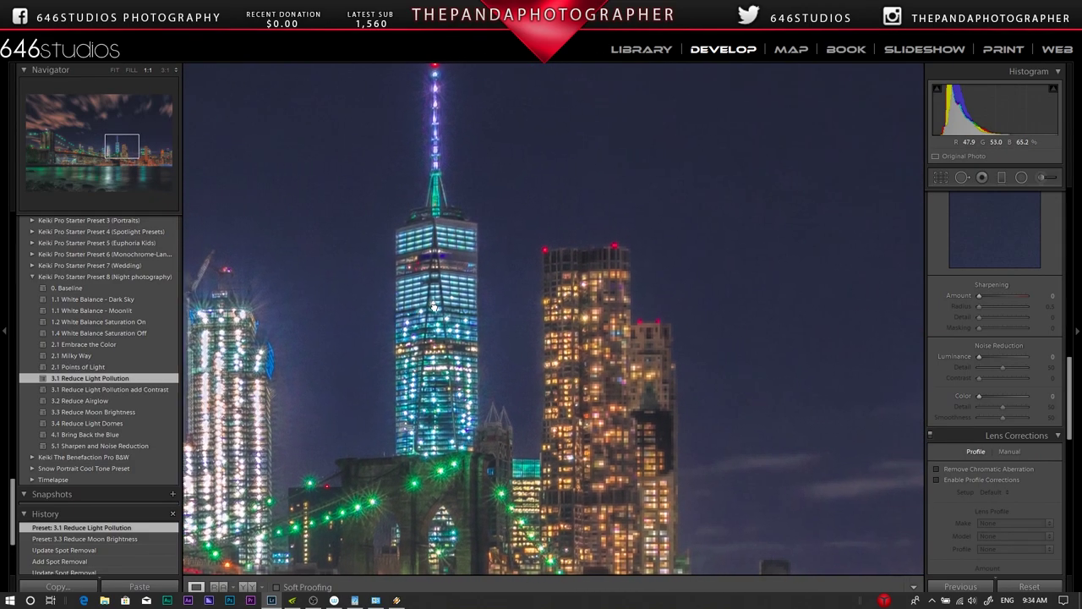
{"action": "left_click", "coordinate": [435, 160]}
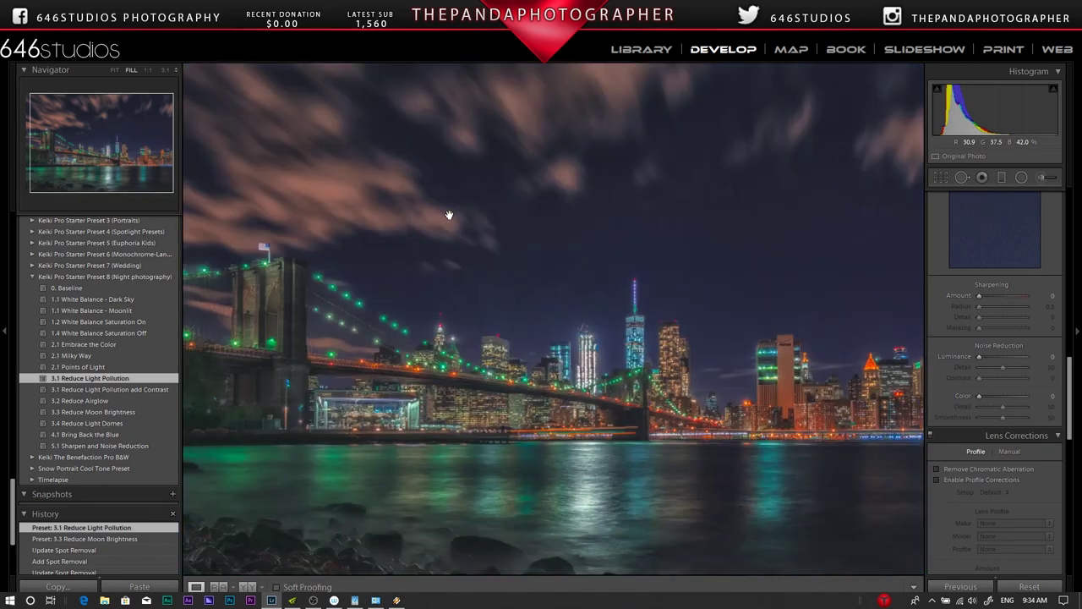
Raise exposure to +0.24 and open Reference View with the original photo as reference.
{"action": "scroll", "coordinate": [993, 338], "scroll_direction": "up", "scroll_amount": 5}
{"action": "scroll", "coordinate": [1042, 311], "scroll_direction": "up", "scroll_amount": 3}
{"action": "left_click_drag", "start_coordinate": [1002, 216], "coordinate": [1004, 216]}
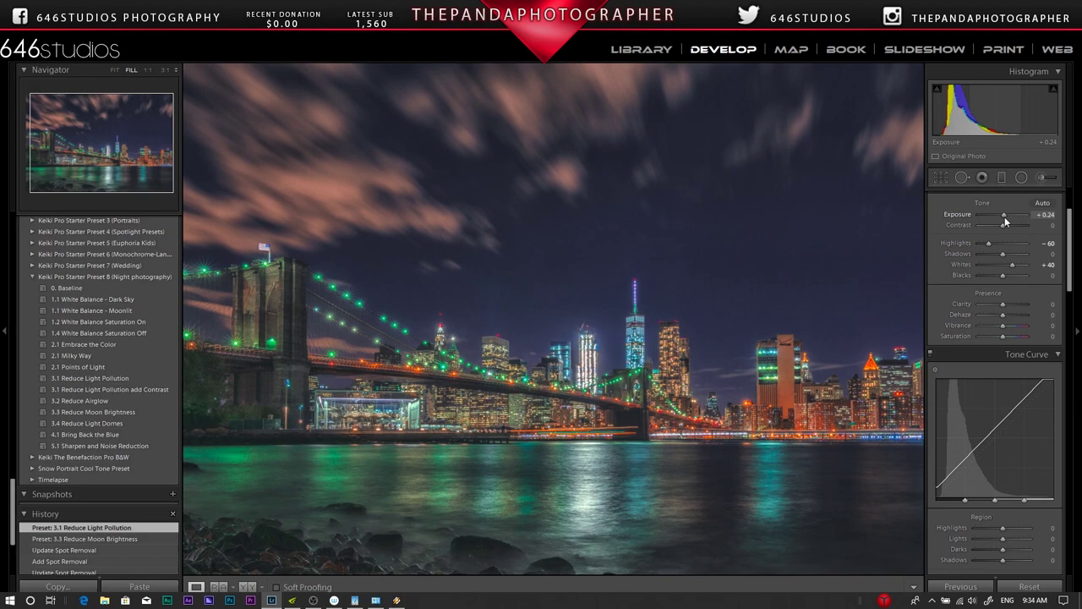
{"action": "scroll", "coordinate": [1057, 338], "scroll_direction": "down", "scroll_amount": 5}
{"action": "scroll", "coordinate": [1063, 336], "scroll_direction": "down", "scroll_amount": 5}
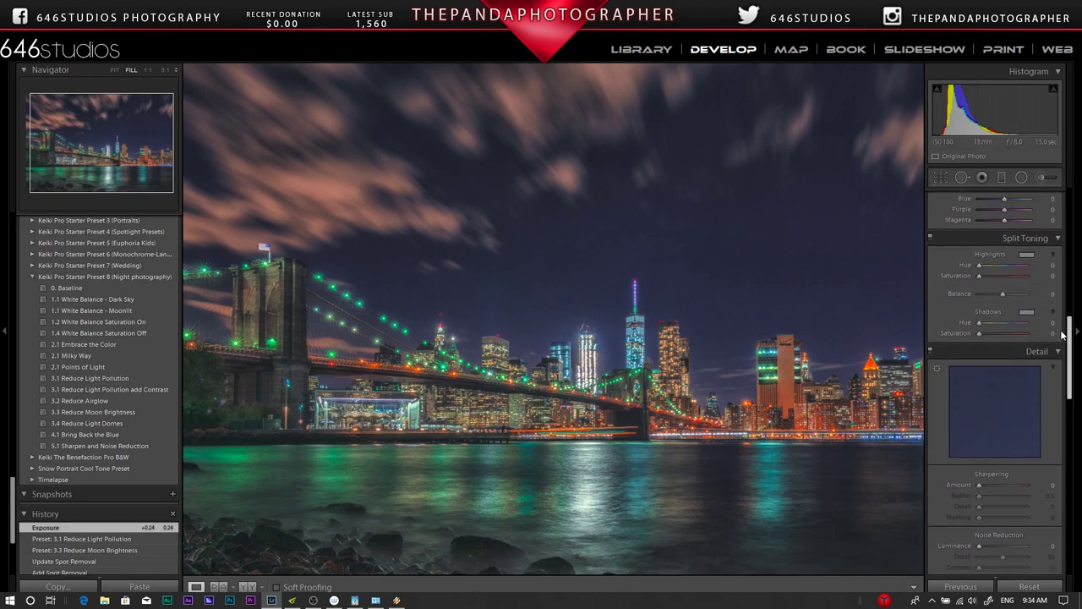
{"action": "scroll", "coordinate": [1062, 335], "scroll_direction": "down", "scroll_amount": 5}
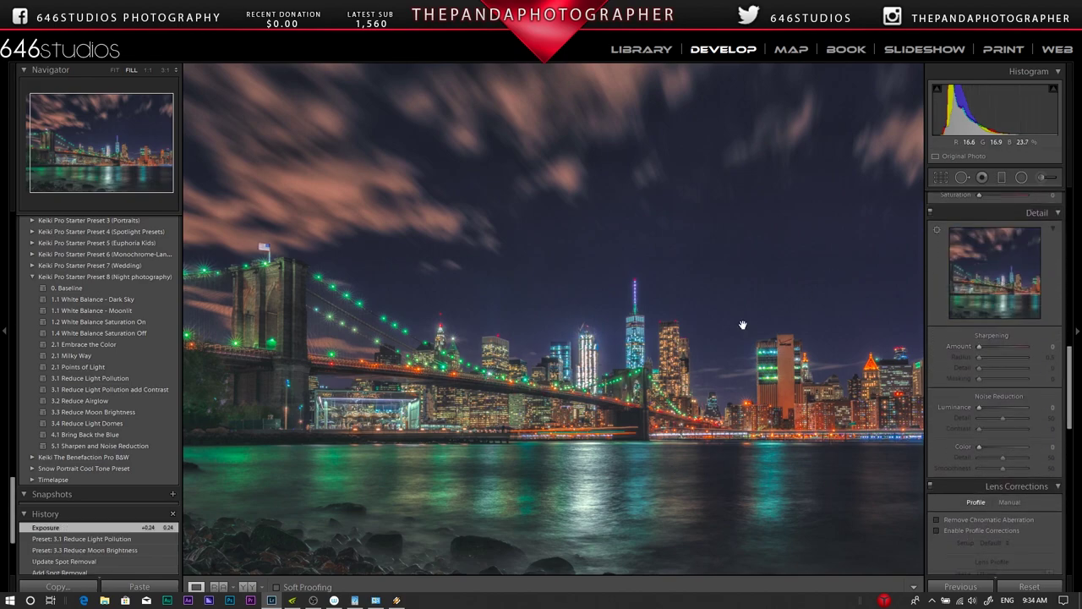
{"action": "left_click", "coordinate": [219, 586]}
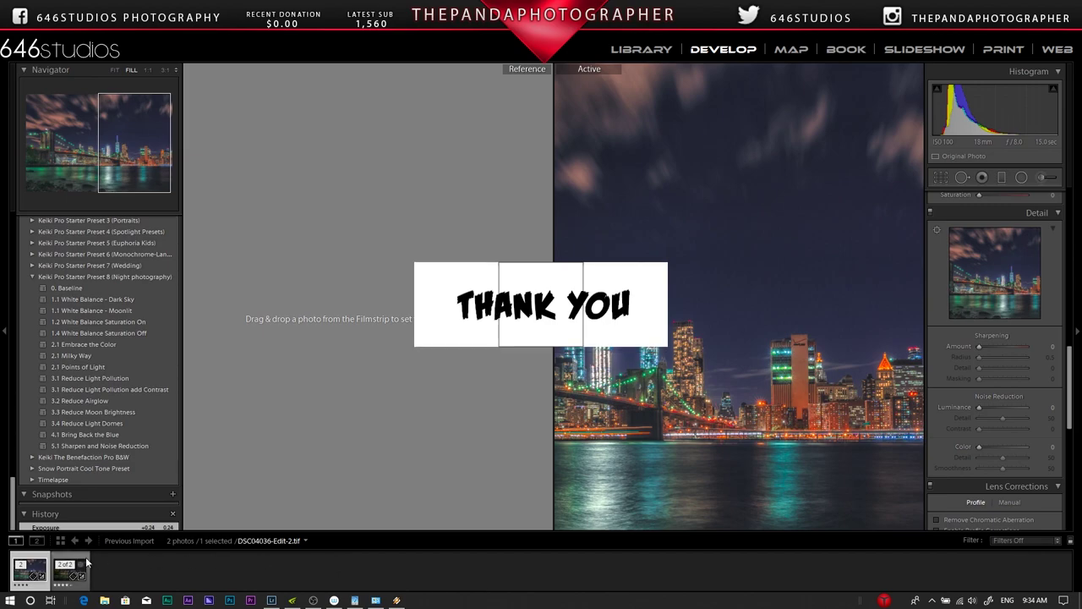
{"action": "left_click_drag", "start_coordinate": [93, 552], "coordinate": [305, 410]}
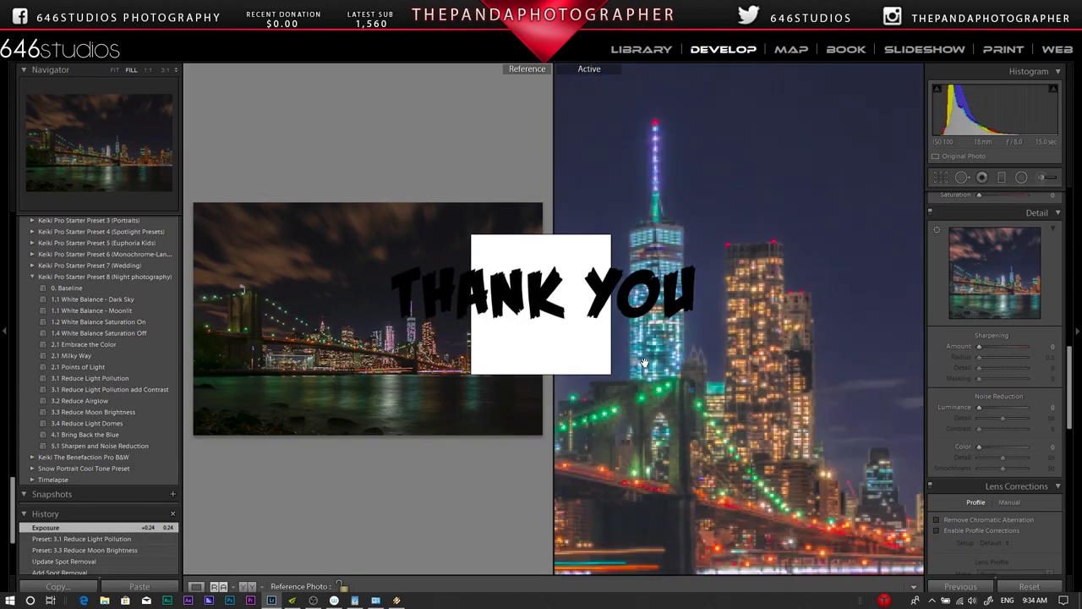
Compare original and edited skyline tower at 1:1, fit both, then return to a single view.
{"action": "mouse_move", "coordinate": [472, 358]}
{"action": "left_mouse_down"}
{"action": "mouse_move", "coordinate": [414, 404]}
{"action": "mouse_move", "coordinate": [320, 326]}
{"action": "left_mouse_up"}
{"action": "left_click", "coordinate": [687, 404]}
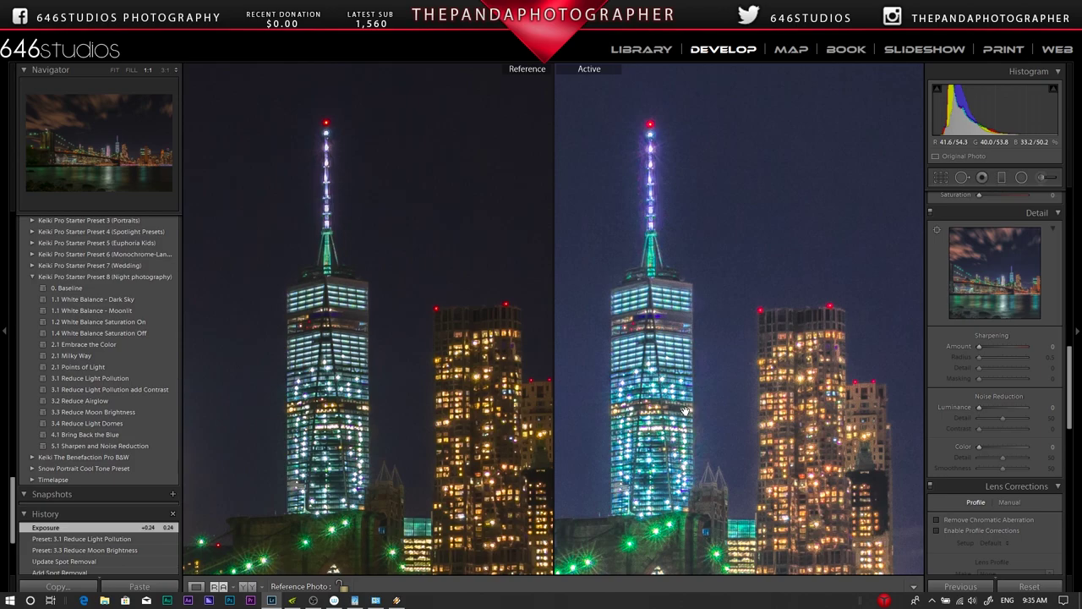
{"action": "left_click", "coordinate": [685, 410]}
{"action": "left_click", "coordinate": [663, 379]}
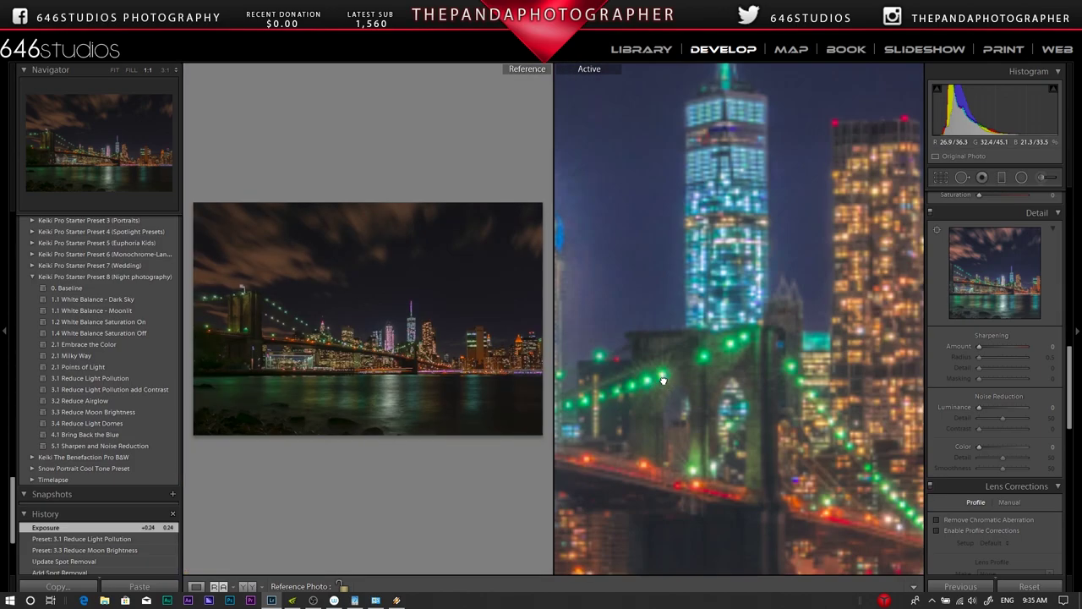
{"action": "left_click", "coordinate": [662, 378]}
{"action": "left_click", "coordinate": [114, 69]}
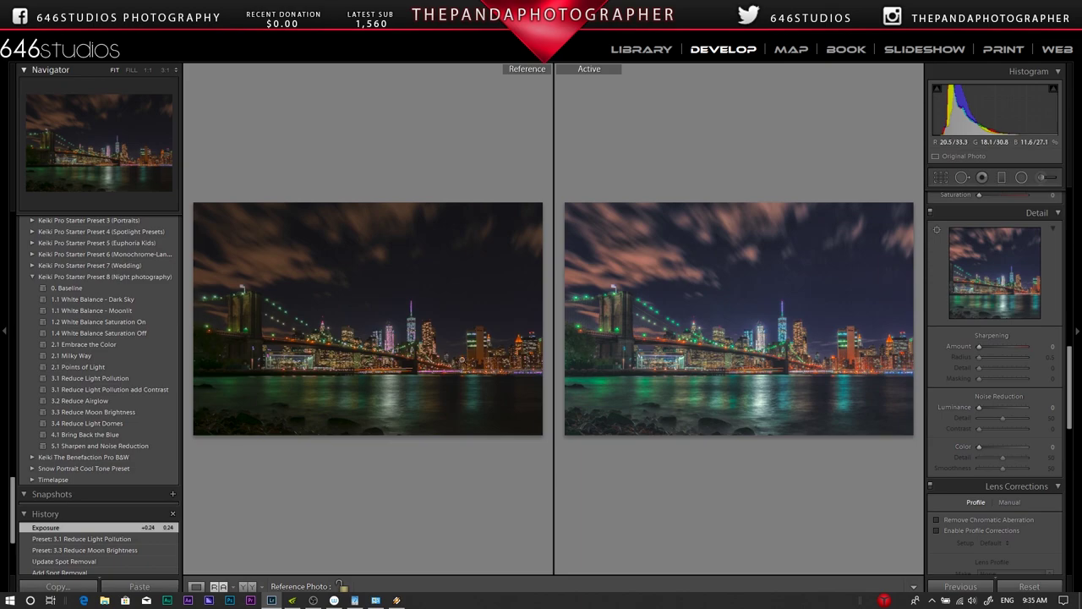
{"action": "key", "text": "d"}
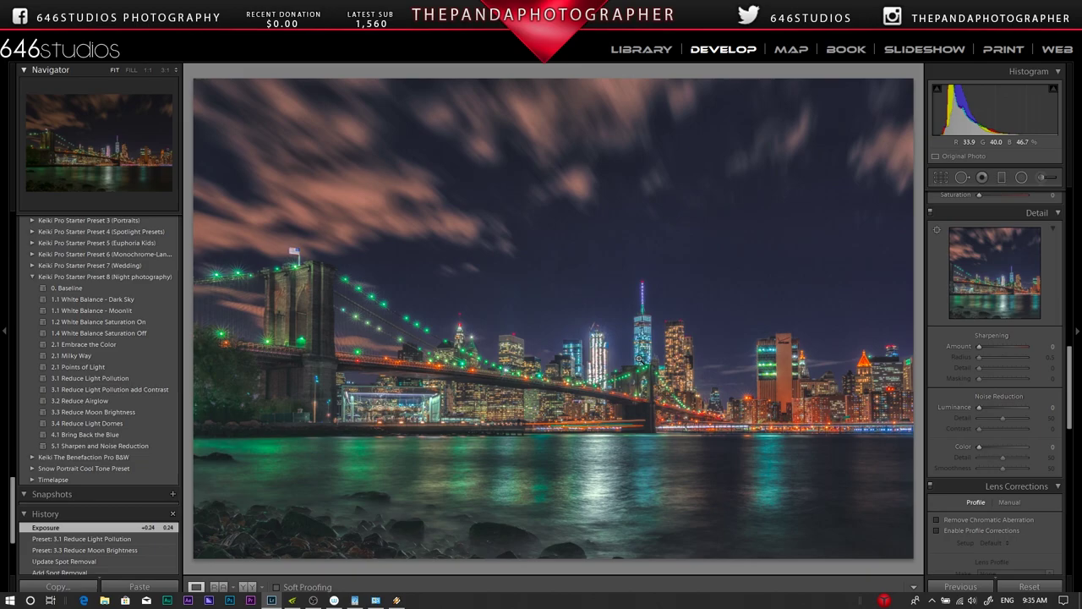